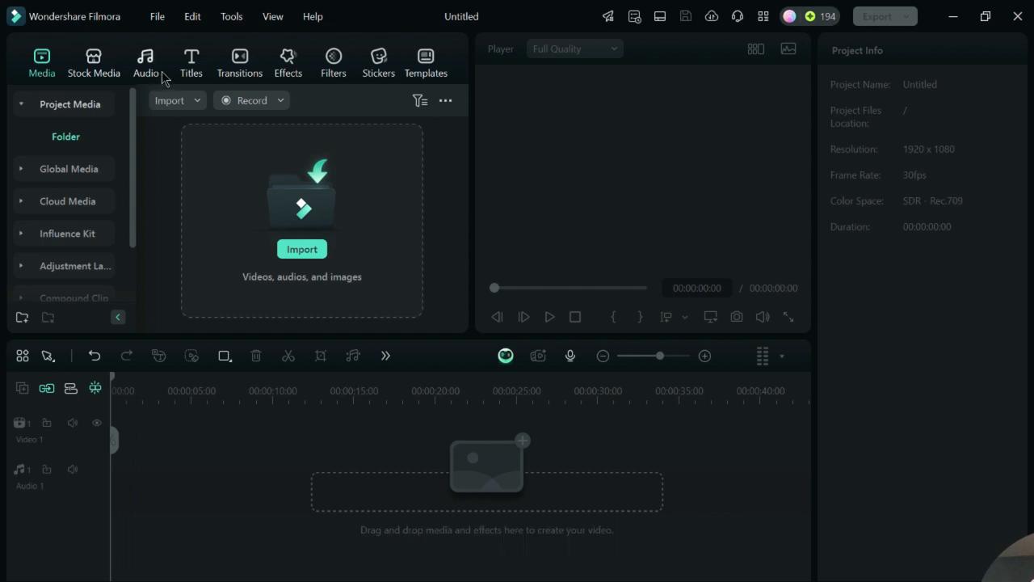
Step: Look through the Audio, Titles, Transitions, Effects, Filters, Stickers and Templates libraries to see what each one offers
click(148, 61)
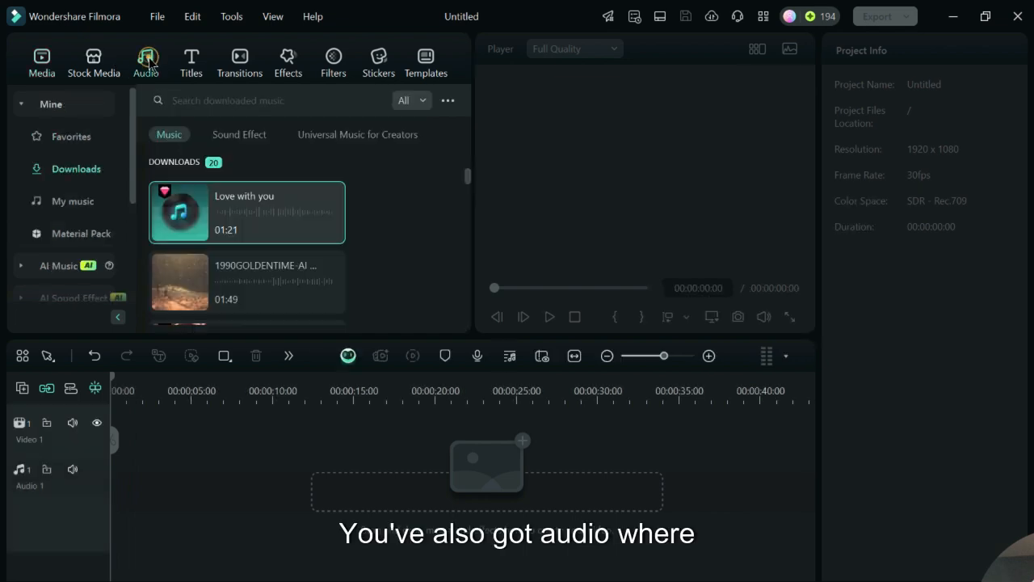
click(191, 61)
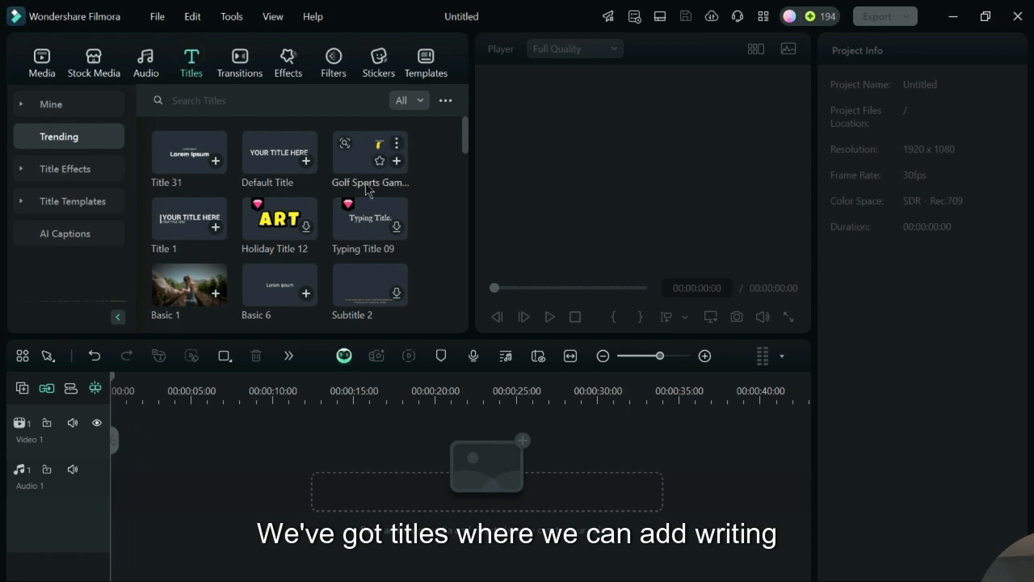
click(244, 64)
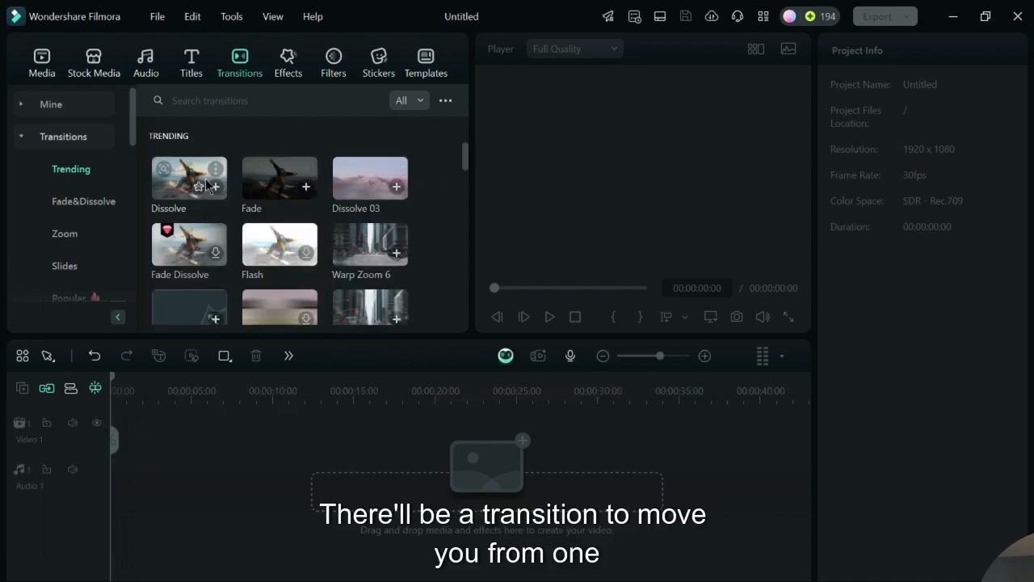
click(291, 65)
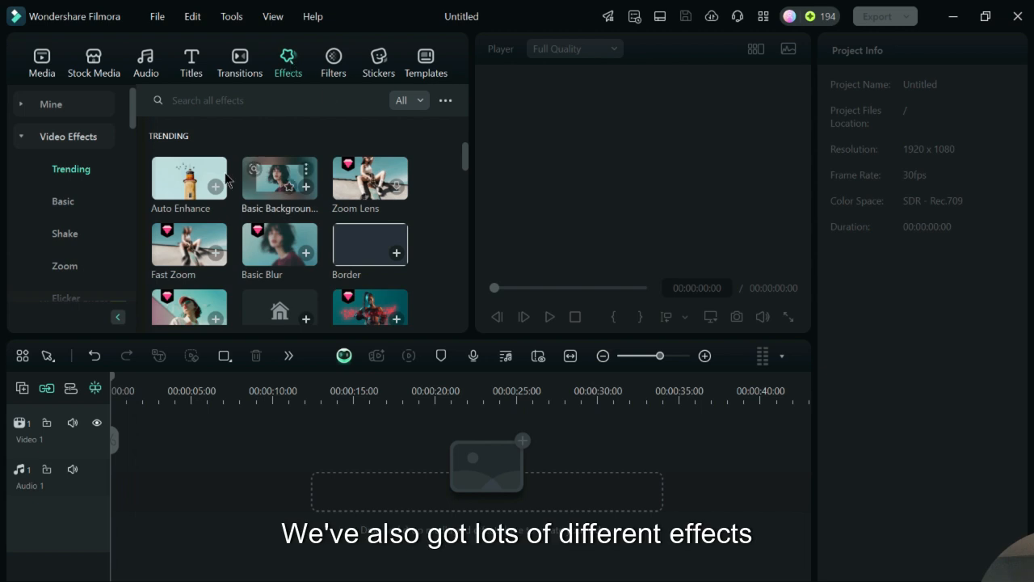
click(336, 66)
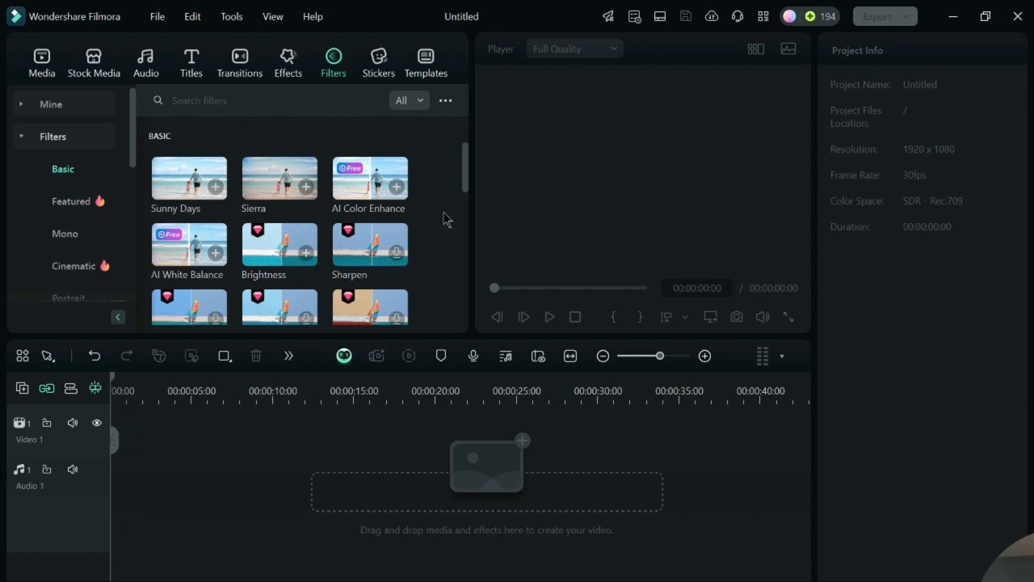
click(384, 65)
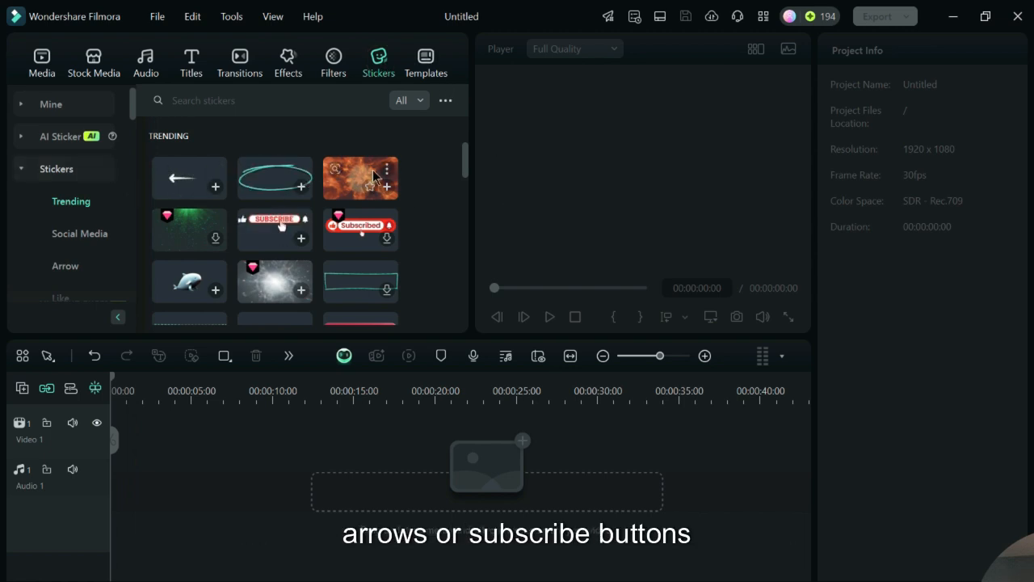
click(426, 61)
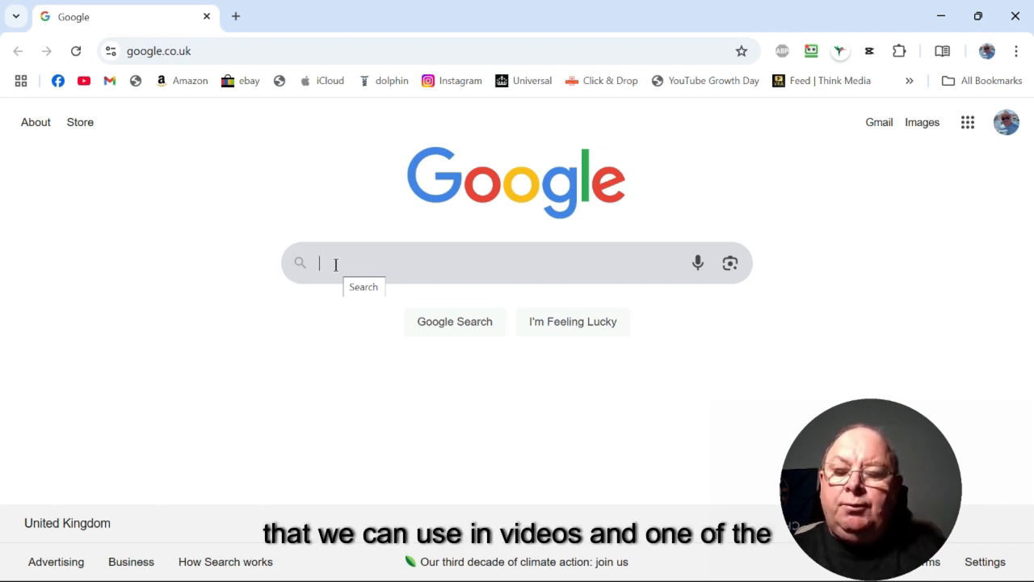
Step: Search Google for pexels.com and open the Pexels website
text(pe)
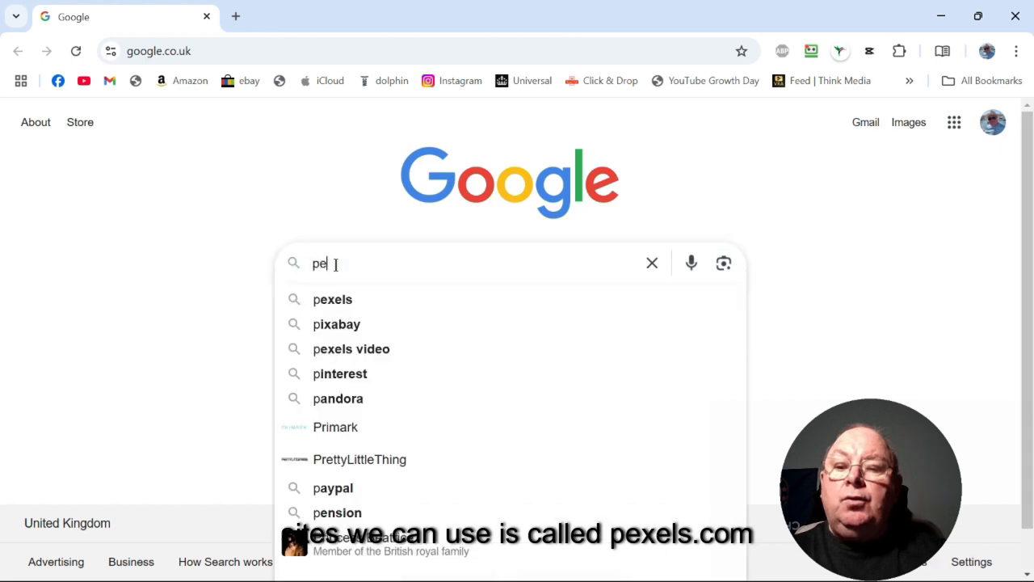
text(xels.com)
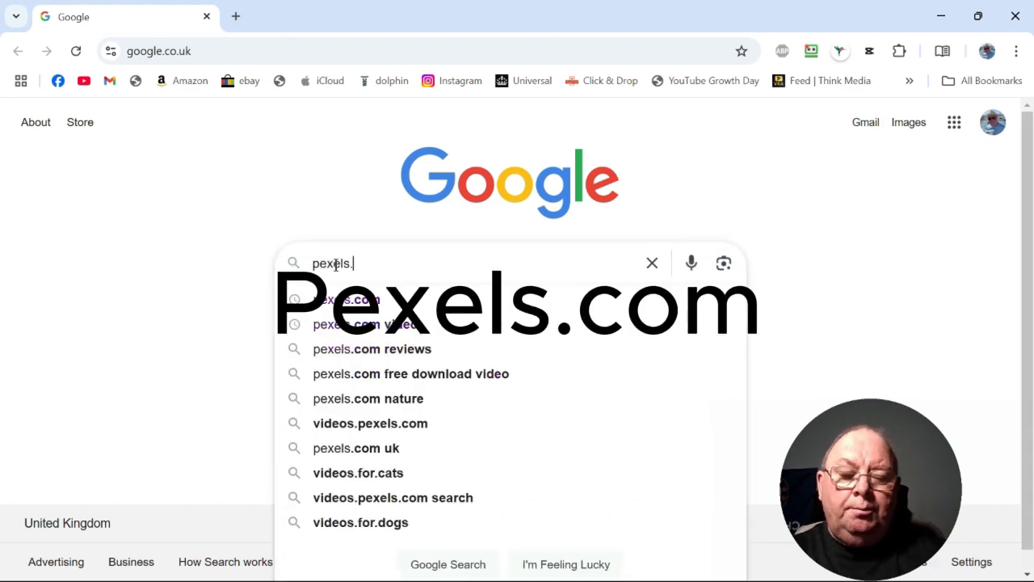
key(Return)
click(99, 279)
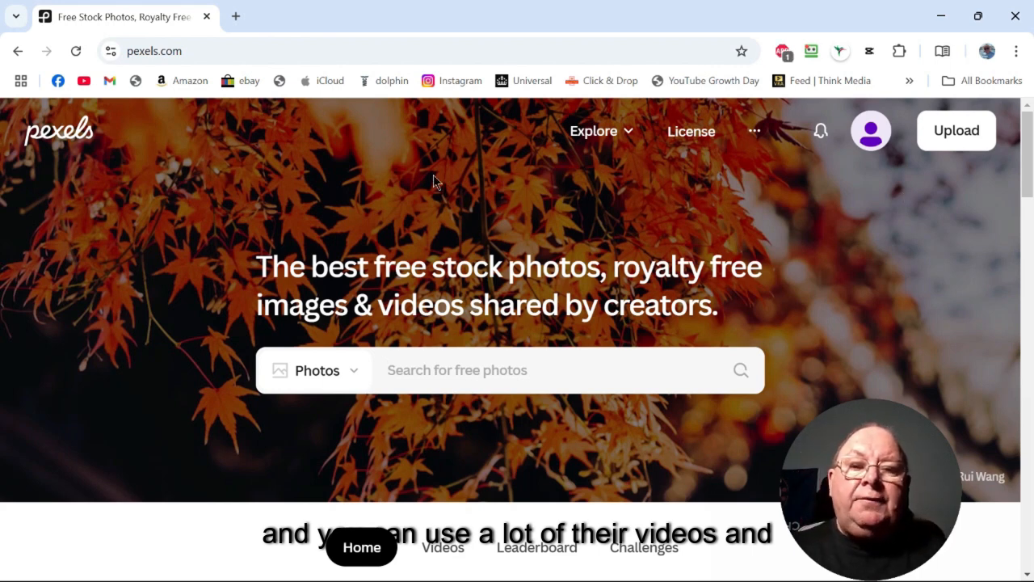
Step: Switch the Pexels search from photos to videos and search for "Happy vacation"
click(353, 372)
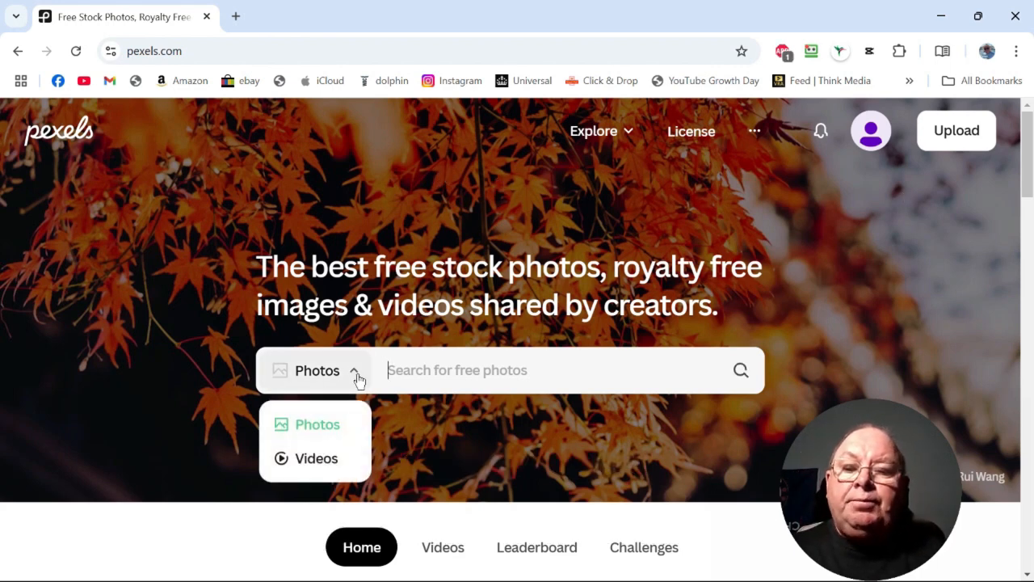
click(317, 458)
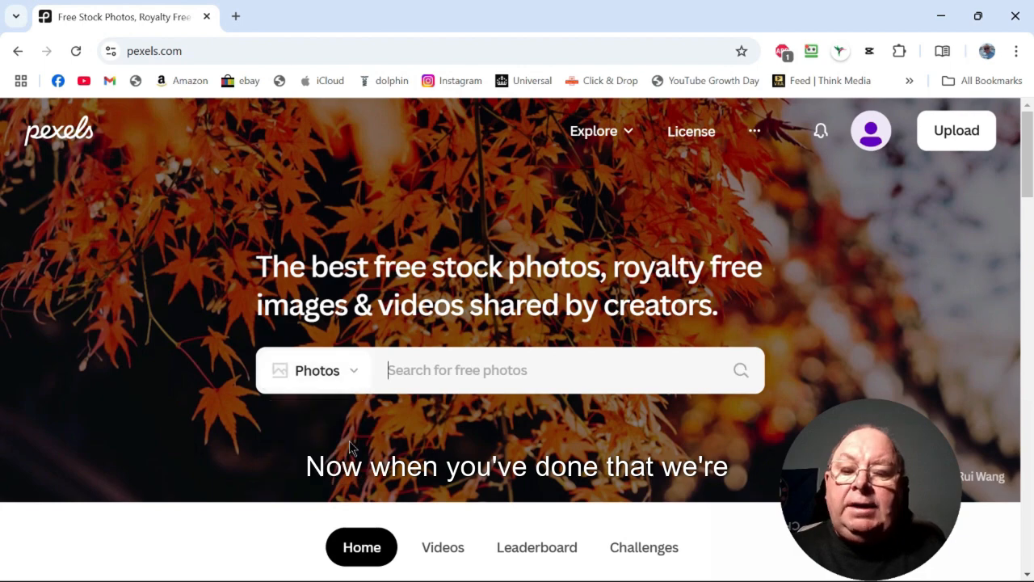
click(419, 368)
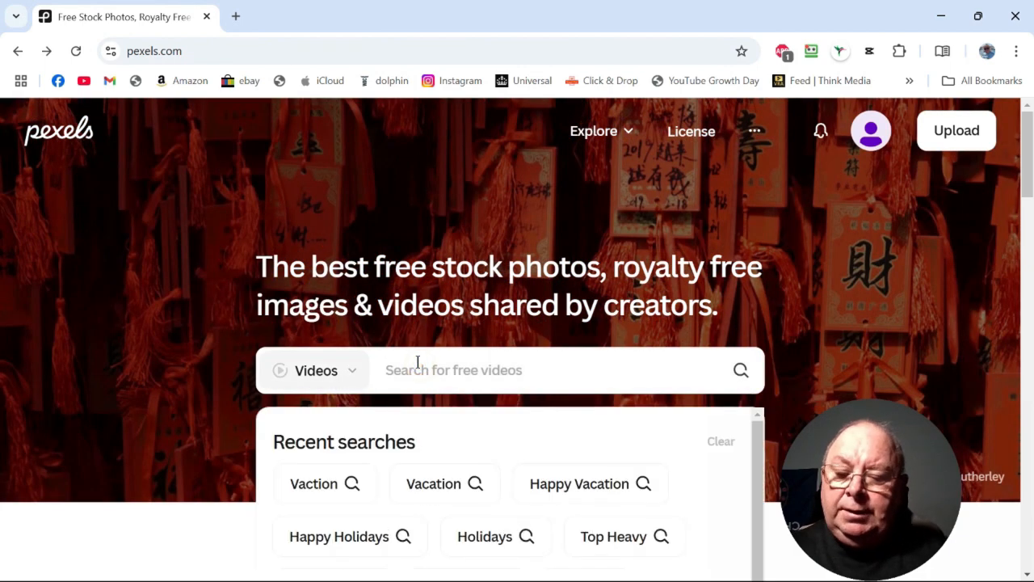
text(H)
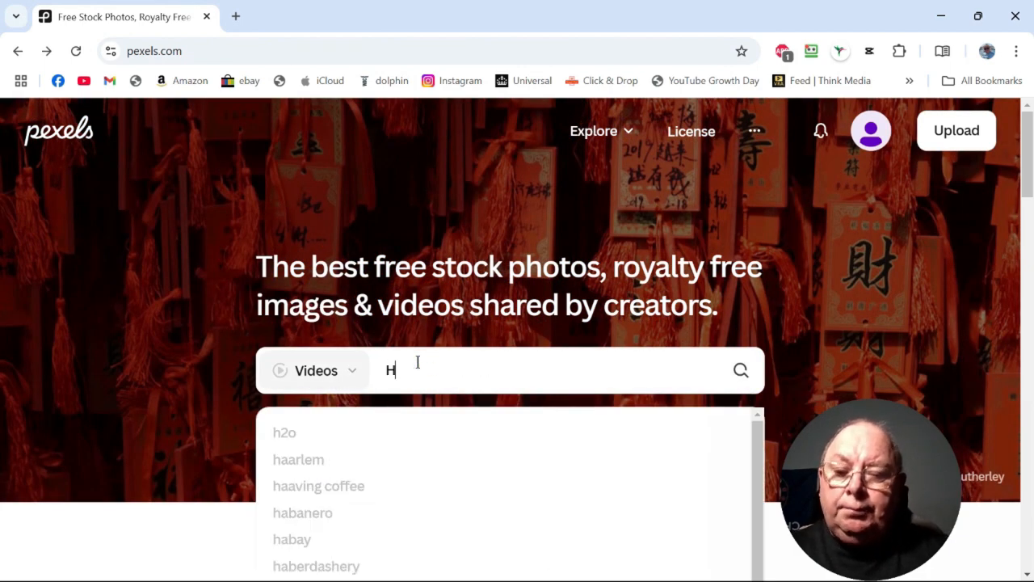
text(appy v)
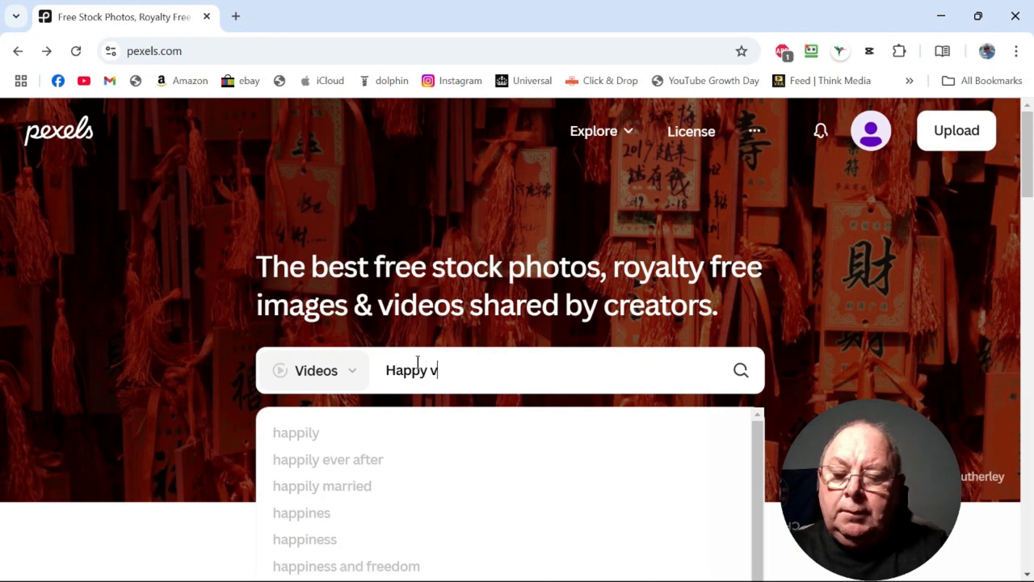
text(acation)
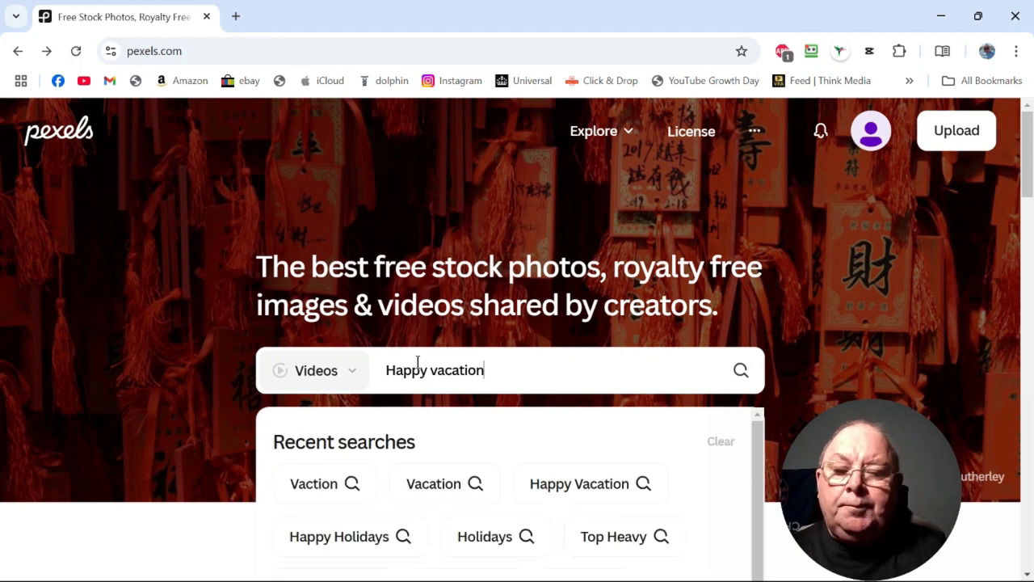
click(581, 485)
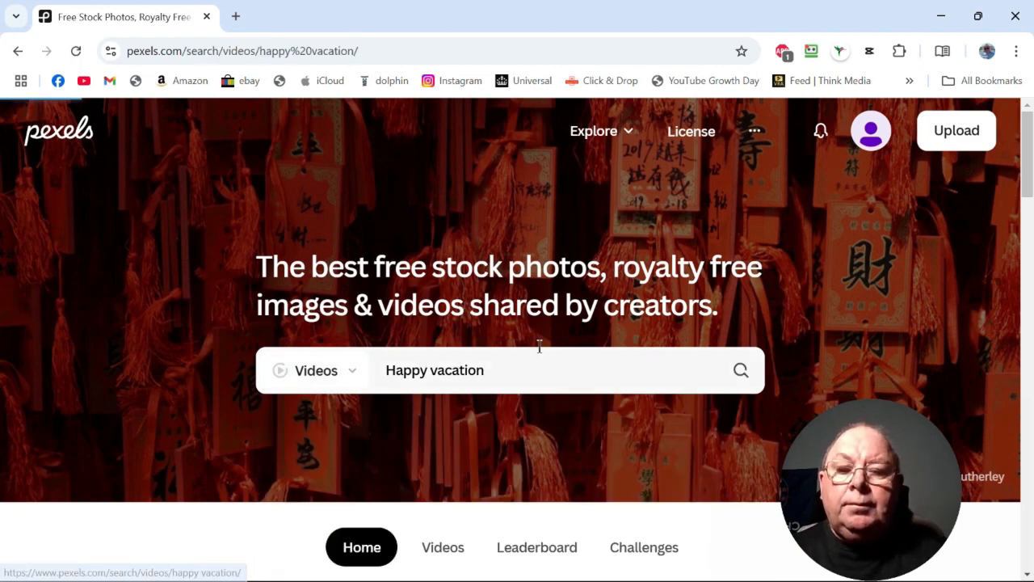
Step: Examine the happy vacation video results for landscape-format clips, as opposed to upright ones
scroll(525, 291, down, 3)
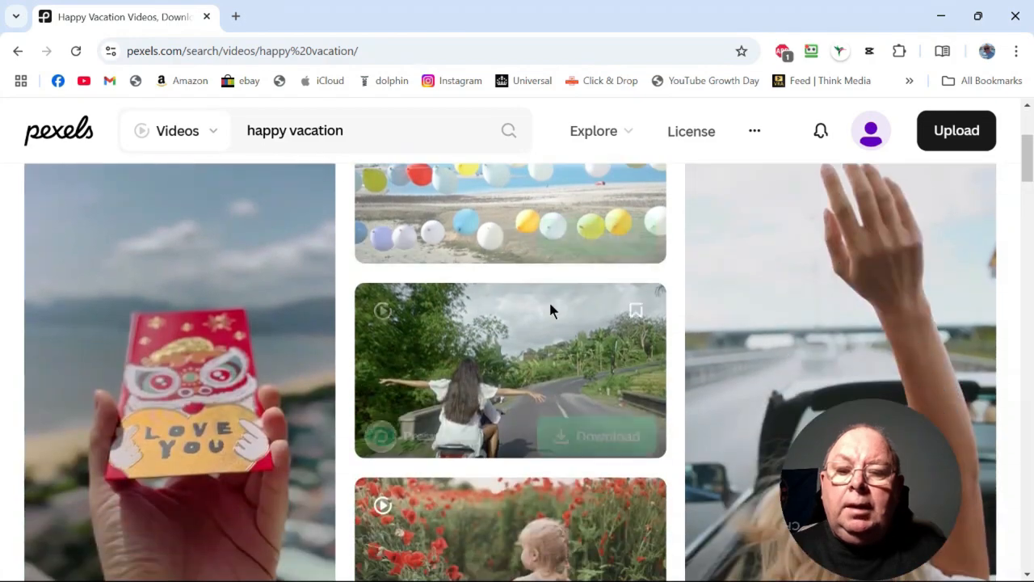
scroll(611, 307, down, 10)
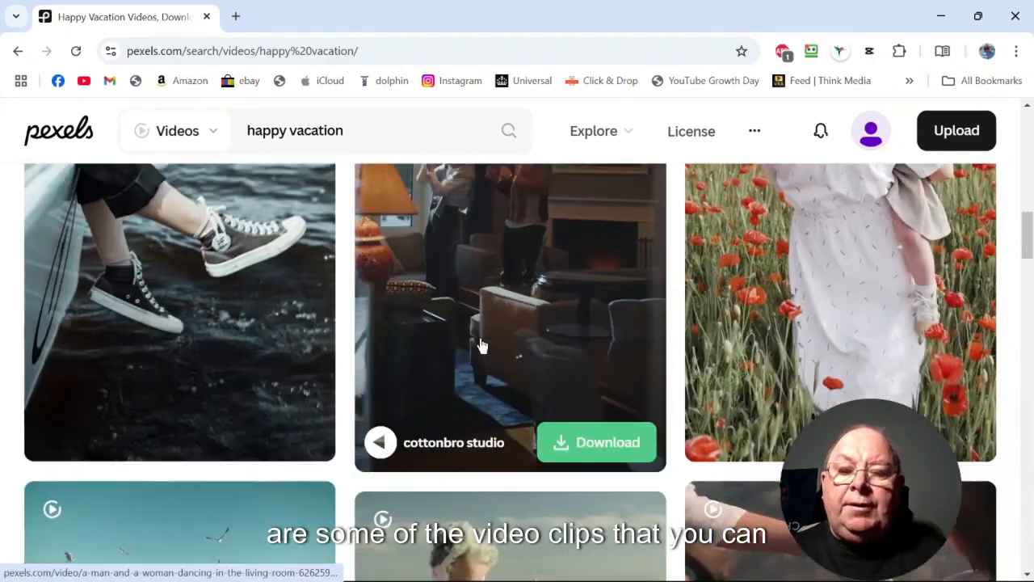
scroll(545, 319, down, 2)
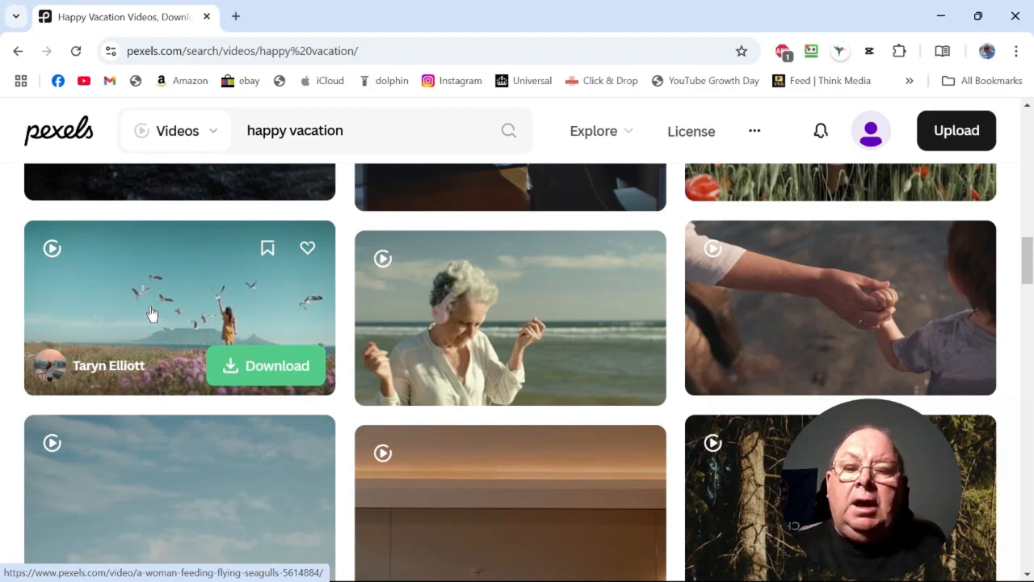
scroll(221, 314, down, 1)
scroll(220, 313, down, 1)
scroll(491, 317, up, 3)
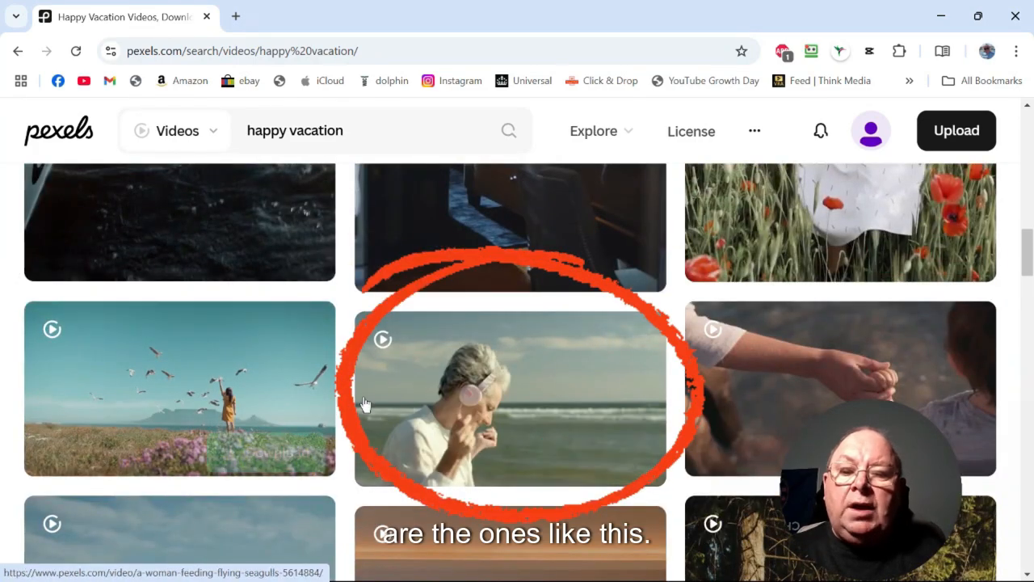
scroll(526, 392, down, 5)
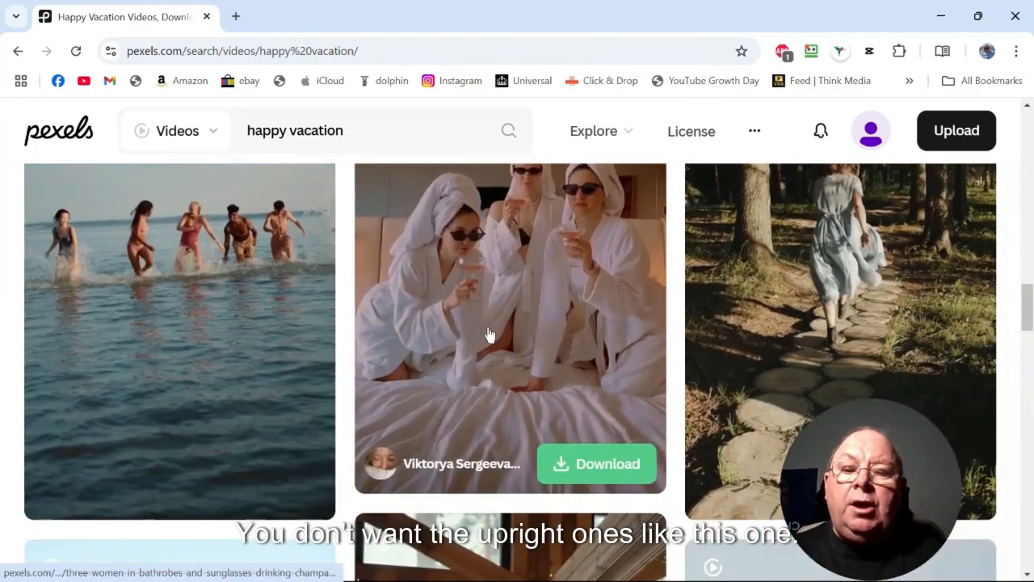
scroll(476, 337, up, 1)
scroll(467, 342, down, 9)
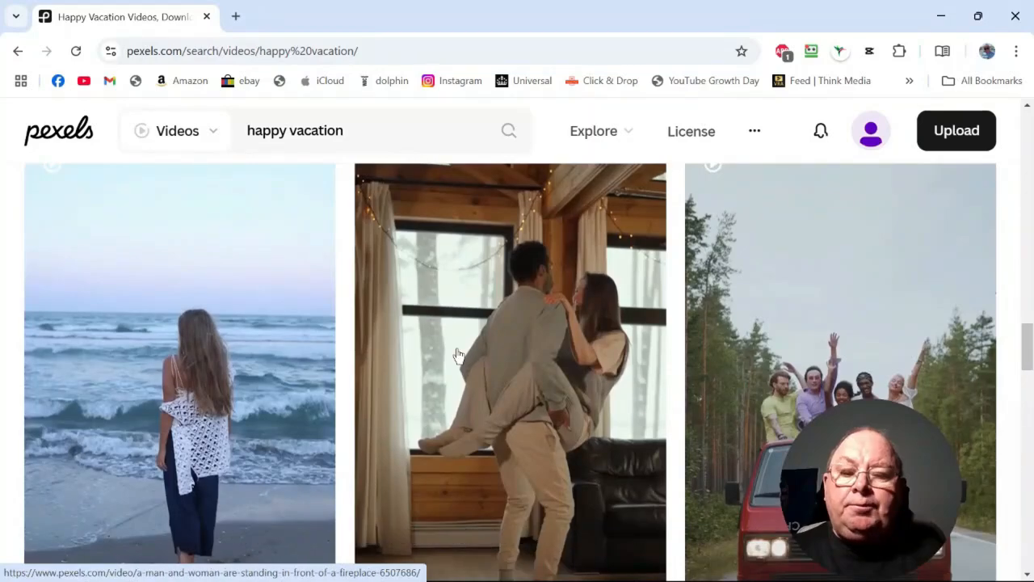
scroll(461, 363, down, 1)
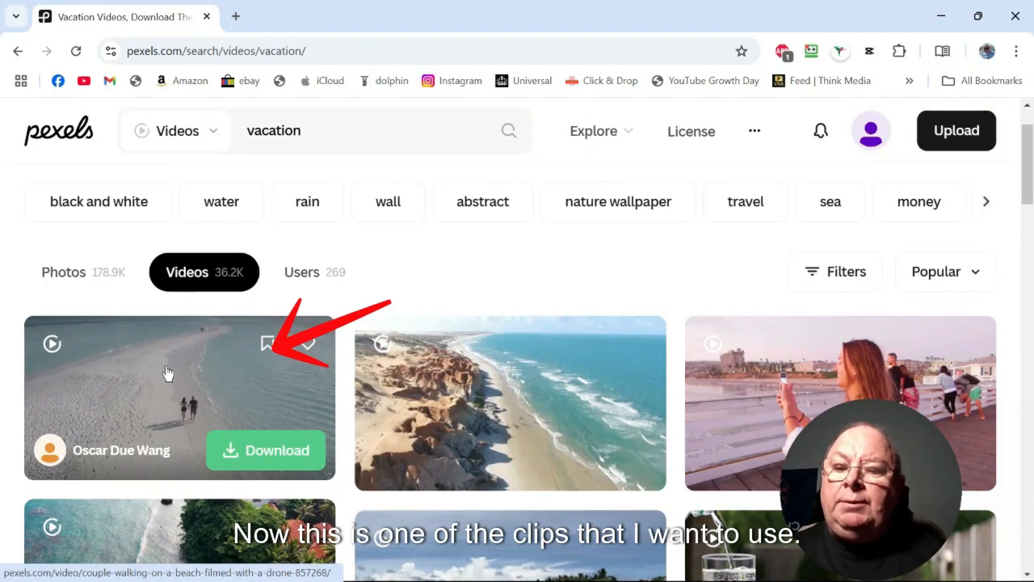
Step: Start downloading the clip of the couple walking on a beach, browse to the Desktop's holiday clips folder, and cancel the save
scroll(176, 356, down, 1)
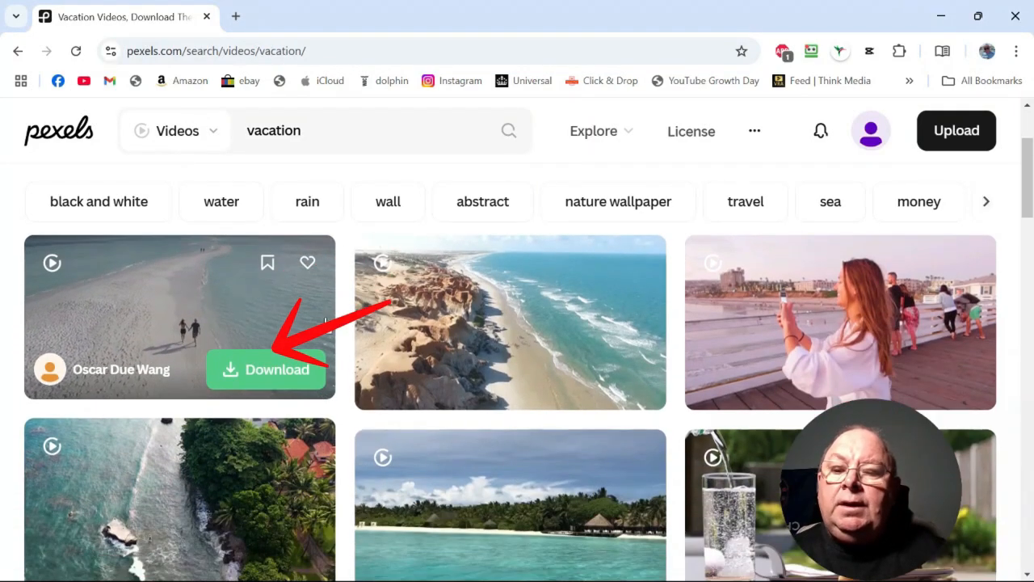
click(266, 373)
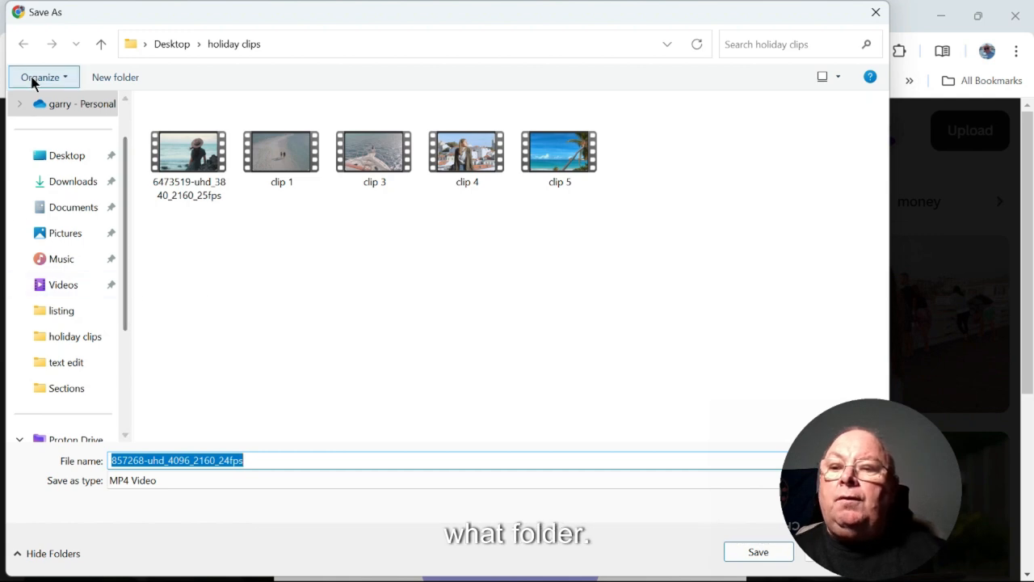
click(69, 165)
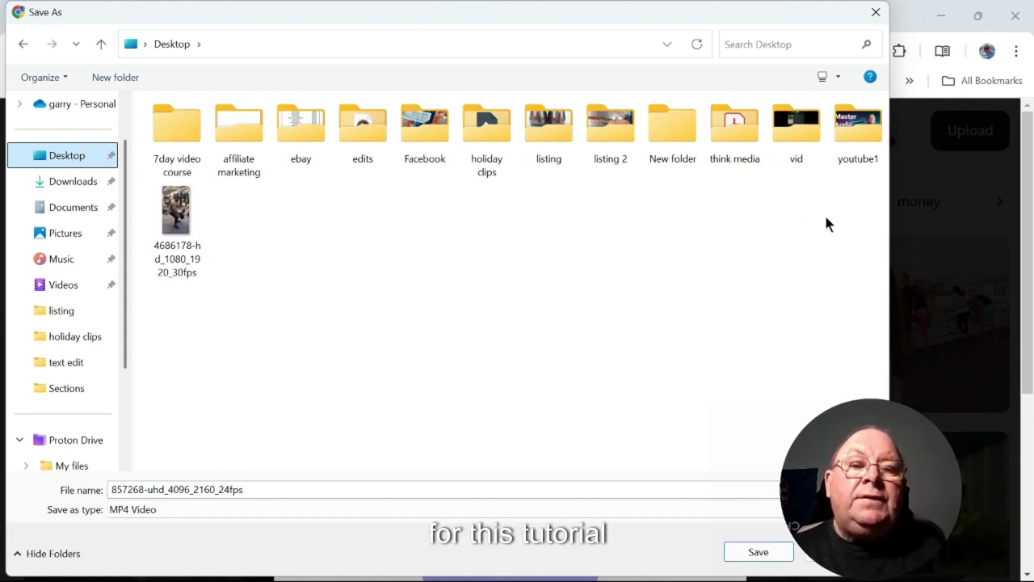
double_click(488, 129)
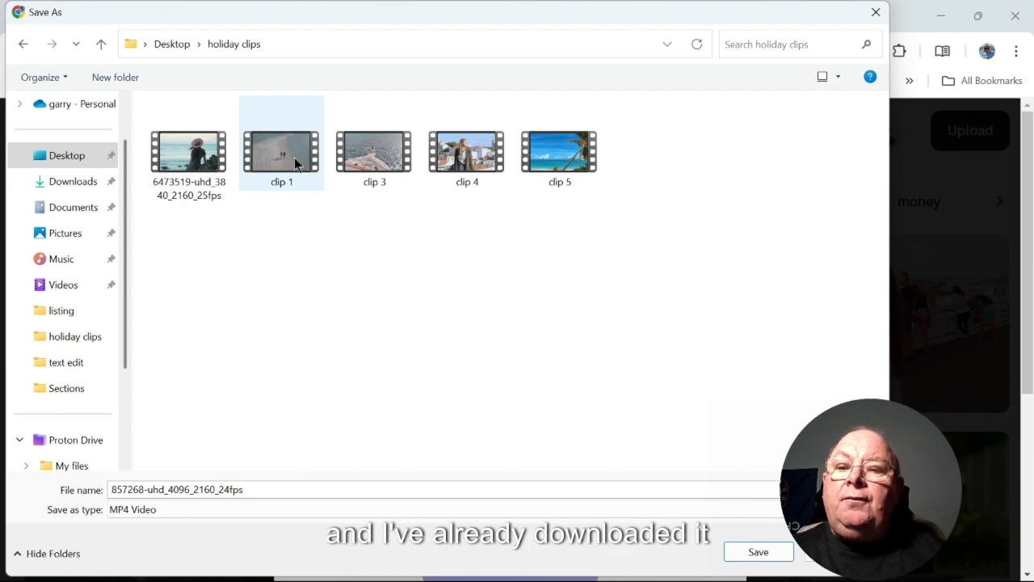
click(876, 12)
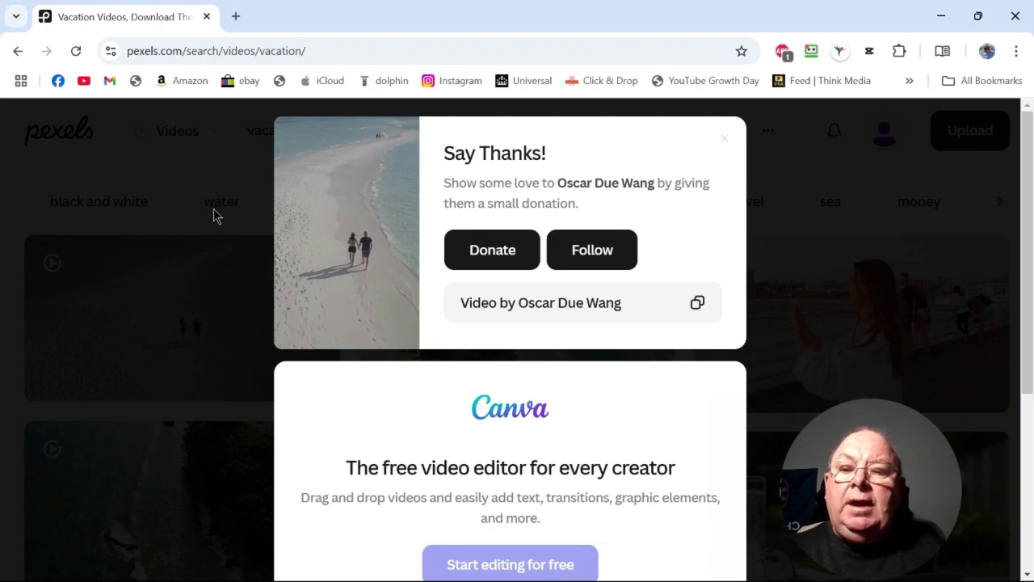
click(143, 220)
Step: Browse more vacation clips on Pexels and switch back to the Filmora project
scroll(542, 347, down, 5)
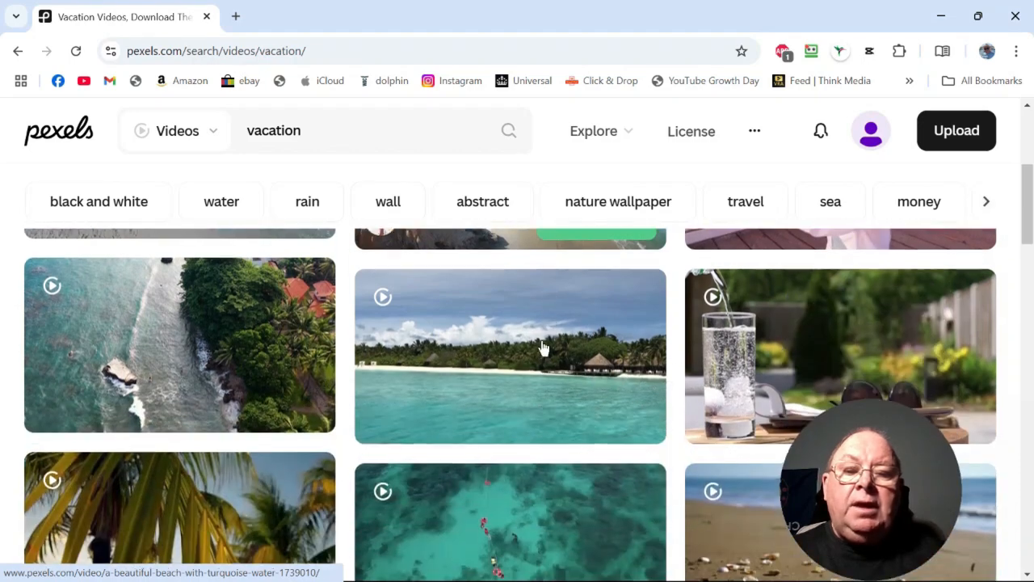
scroll(489, 343, down, 4)
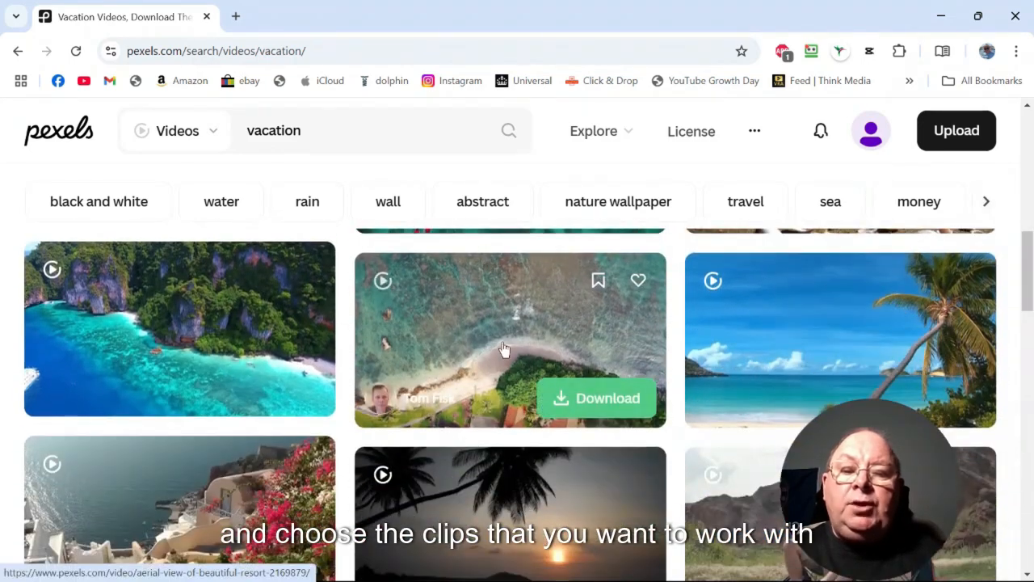
scroll(488, 333, down, 2)
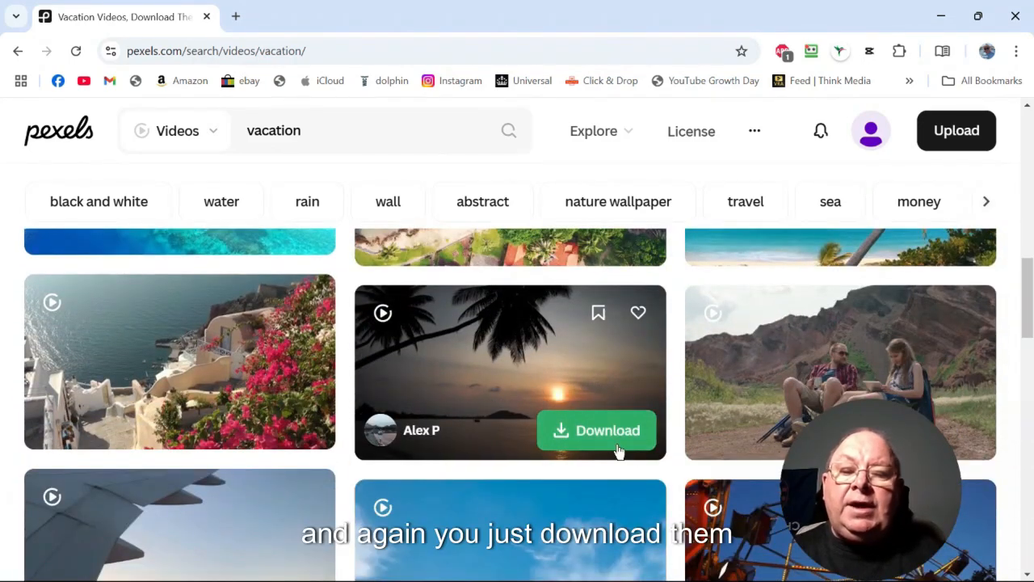
scroll(419, 357, down, 6)
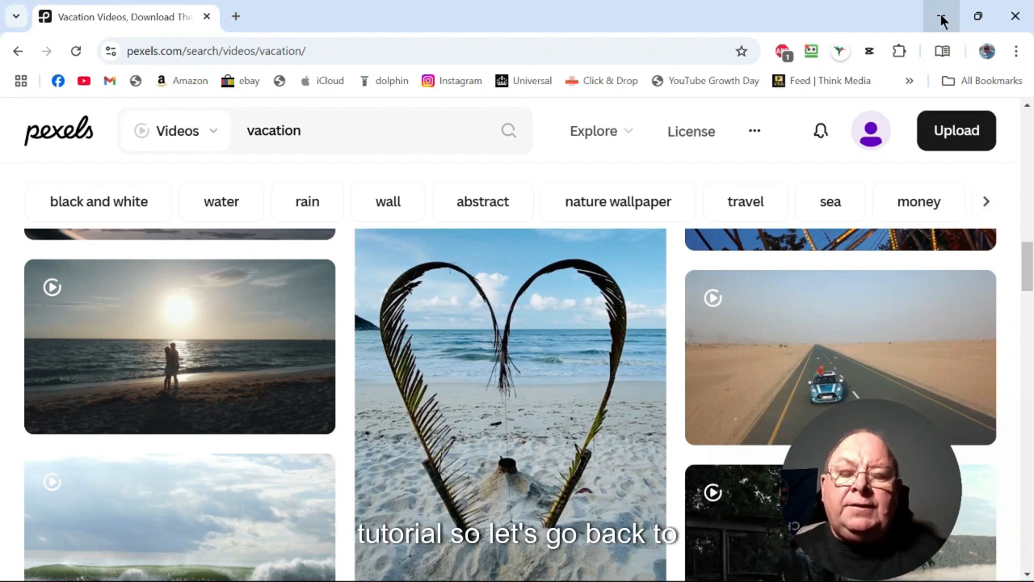
click(942, 20)
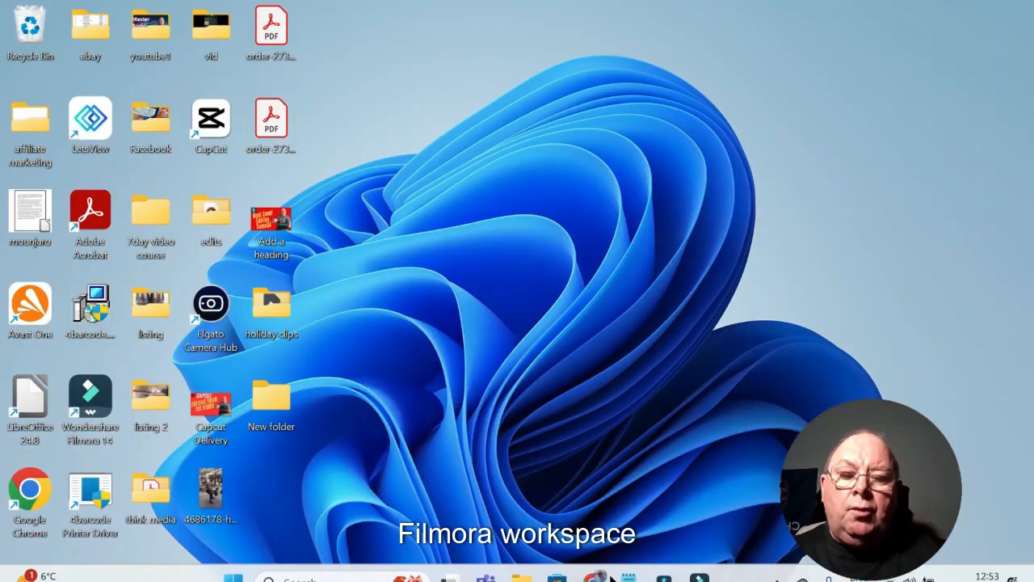
click(698, 563)
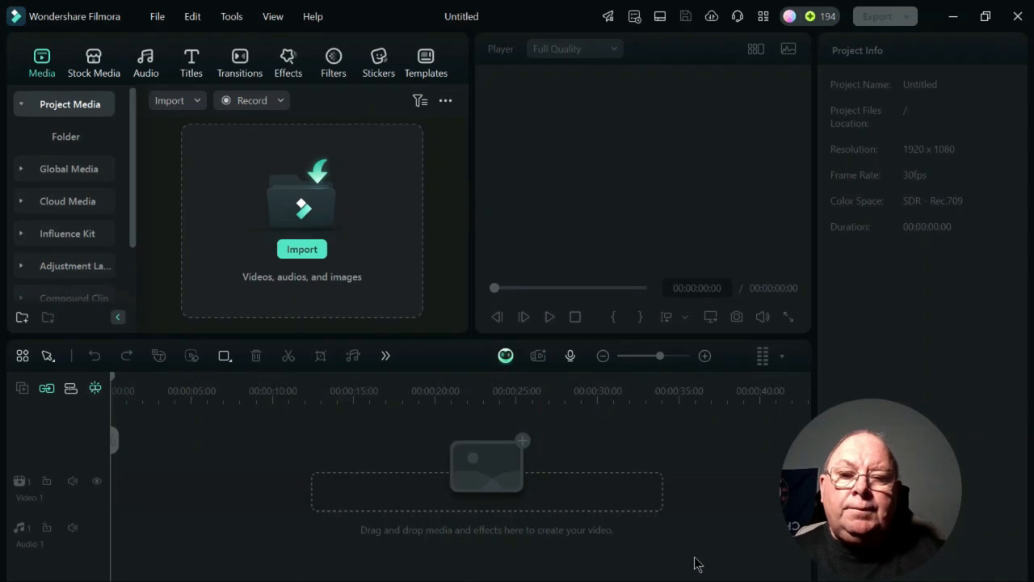
Step: Import 6473519-uhd_3840_2160_25fps and clips 1, 3, 4 and 5 from the holiday clips folder into the project media
click(301, 250)
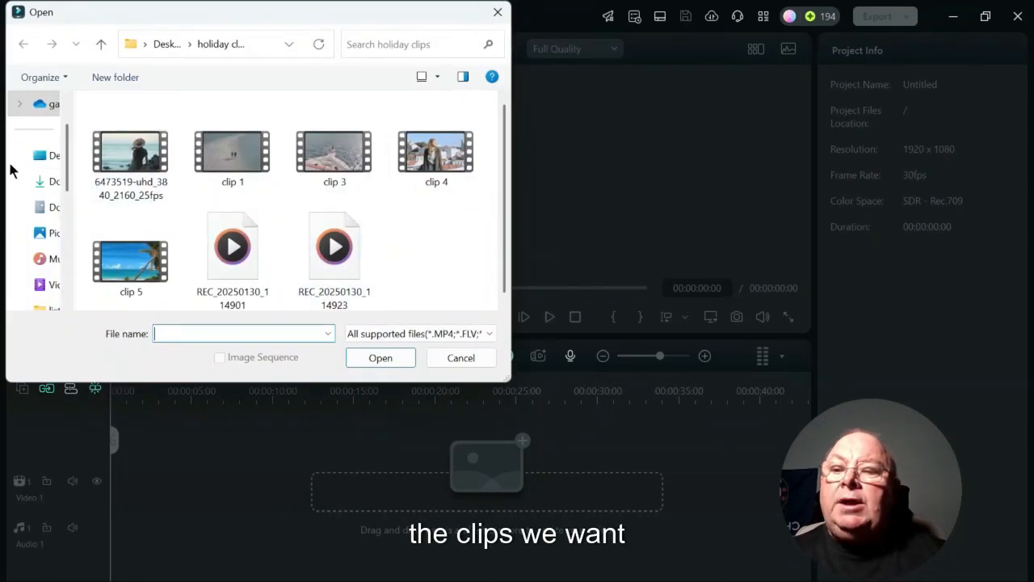
drag(88, 158, 430, 161)
ctrl+click(115, 247)
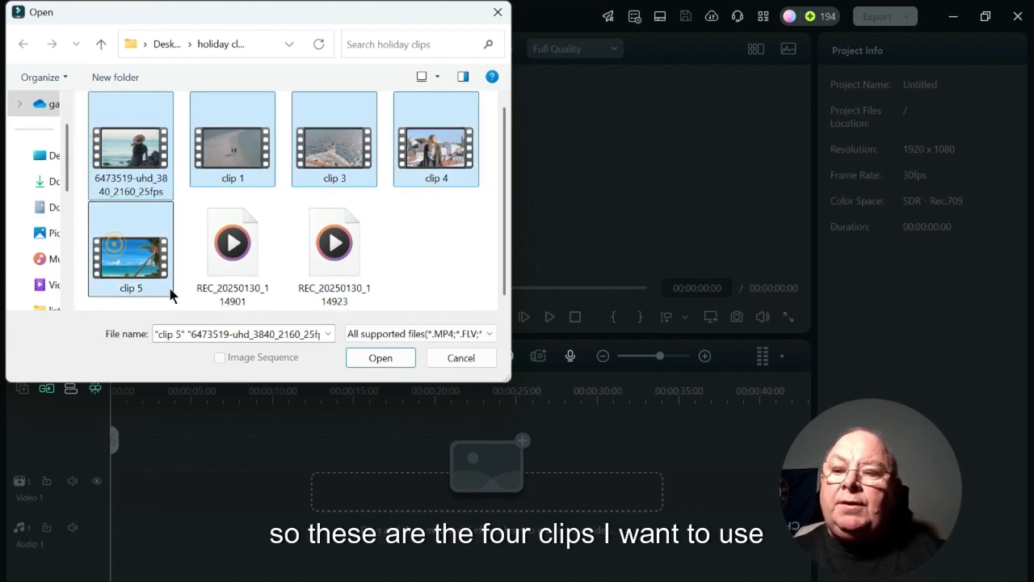
click(380, 357)
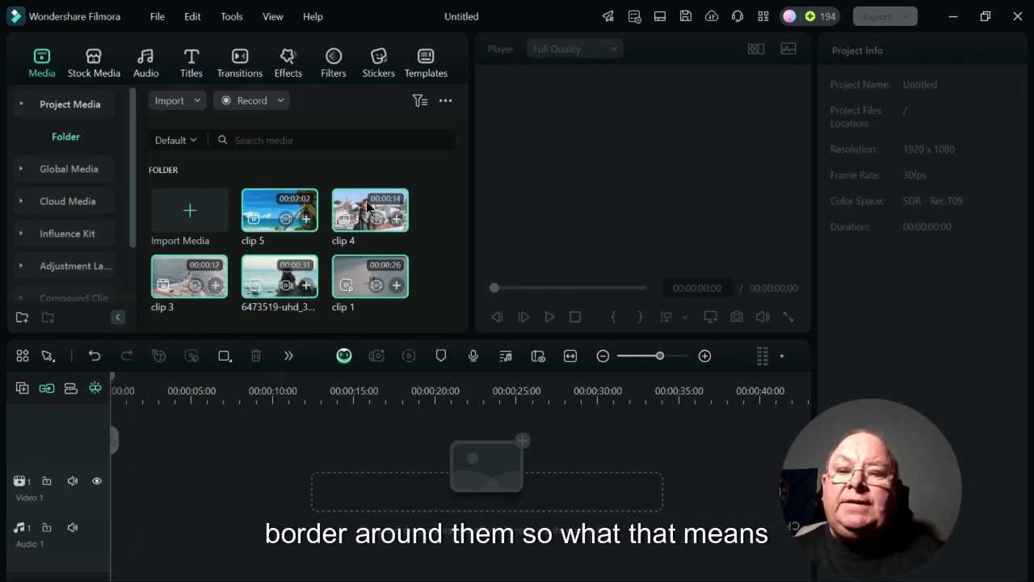
Step: Try placing all five imported clips on the timeline together, and undo the placement
drag(356, 195, 222, 499)
click(404, 320)
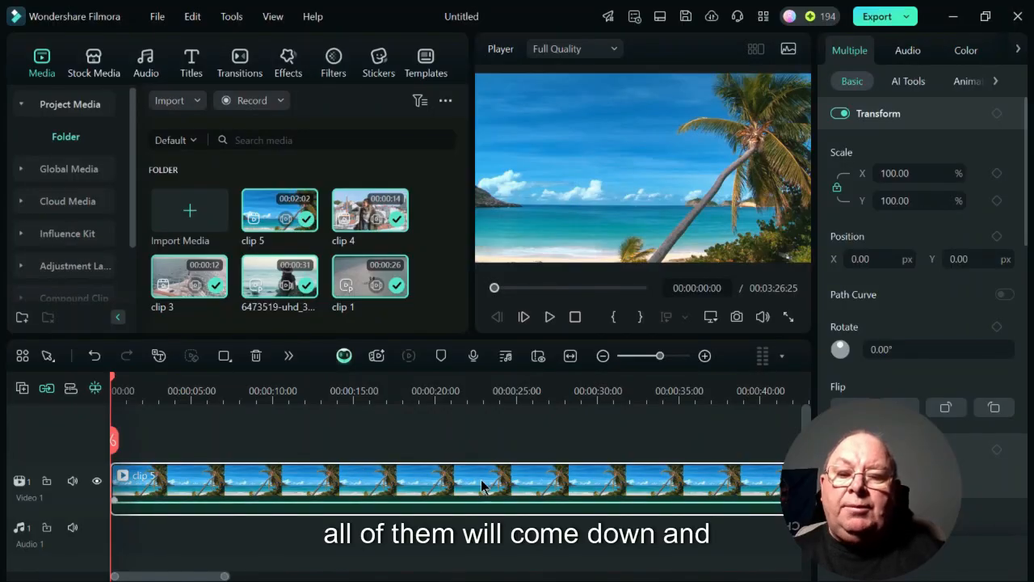
drag(229, 575, 46, 549)
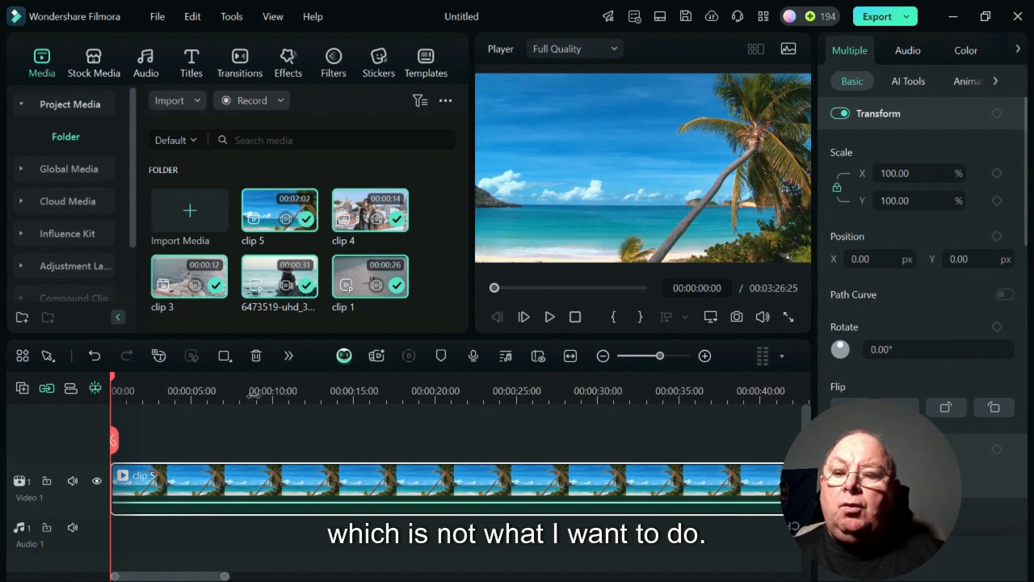
click(95, 356)
click(94, 356)
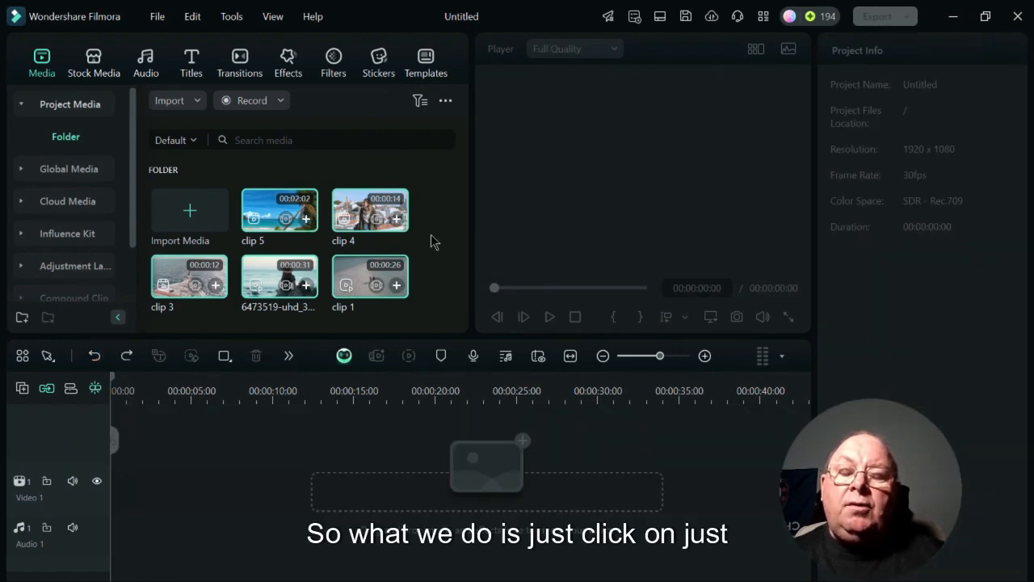
Step: Deselect the imported clips and add only clip 3 to the timeline, keeping the project settings at 1920 x 1080 30fps
click(430, 235)
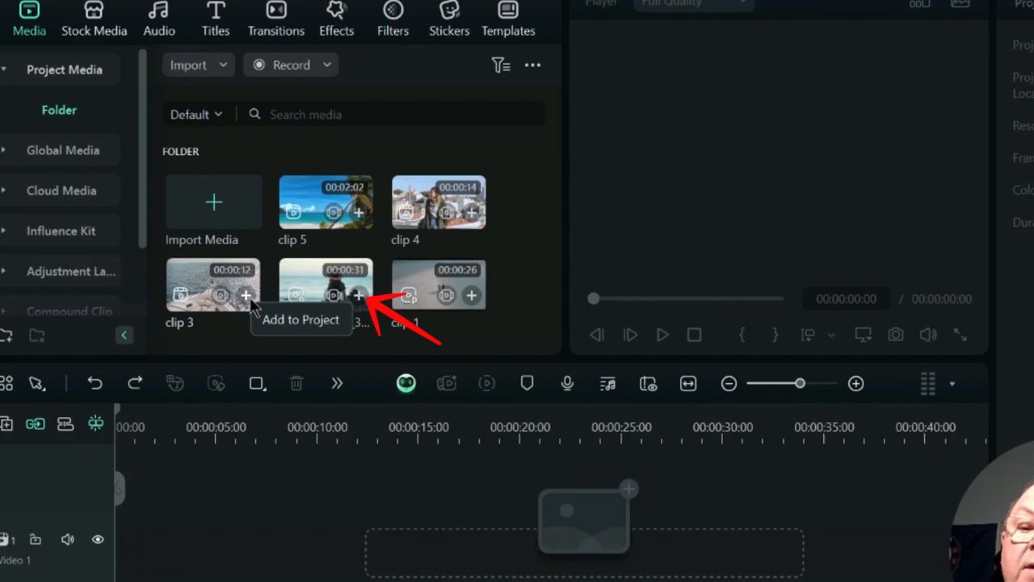
click(247, 296)
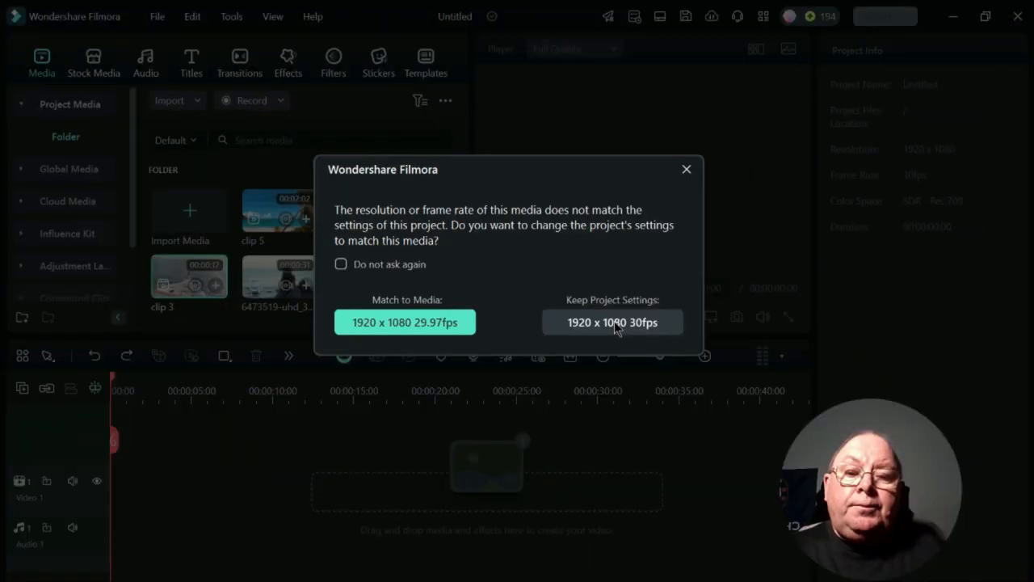
click(628, 390)
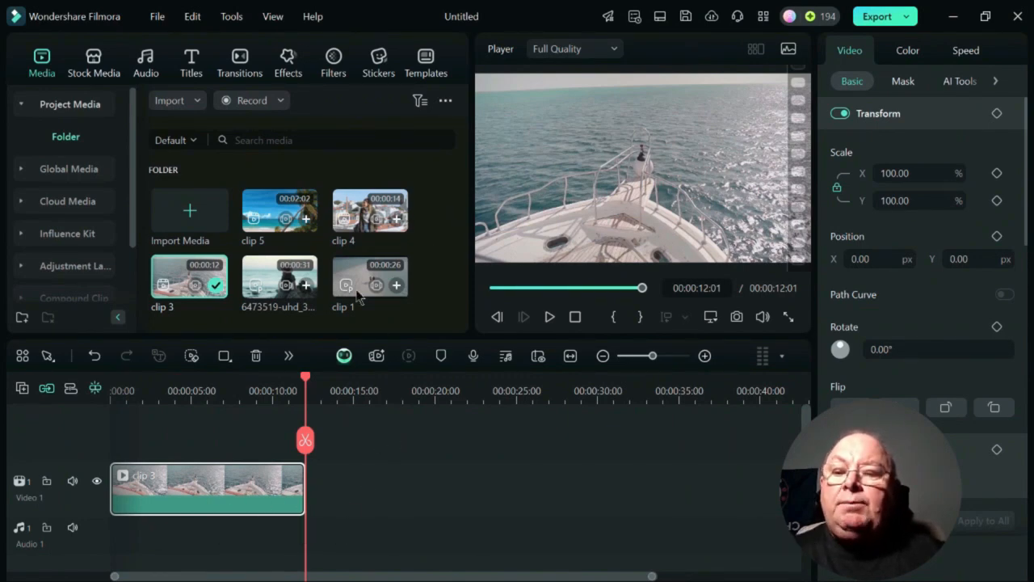
Step: Preview clip 5 and place it directly after clip 3 on the timeline, keeping the project settings at 1920 x 1080 30fps
double_click(271, 204)
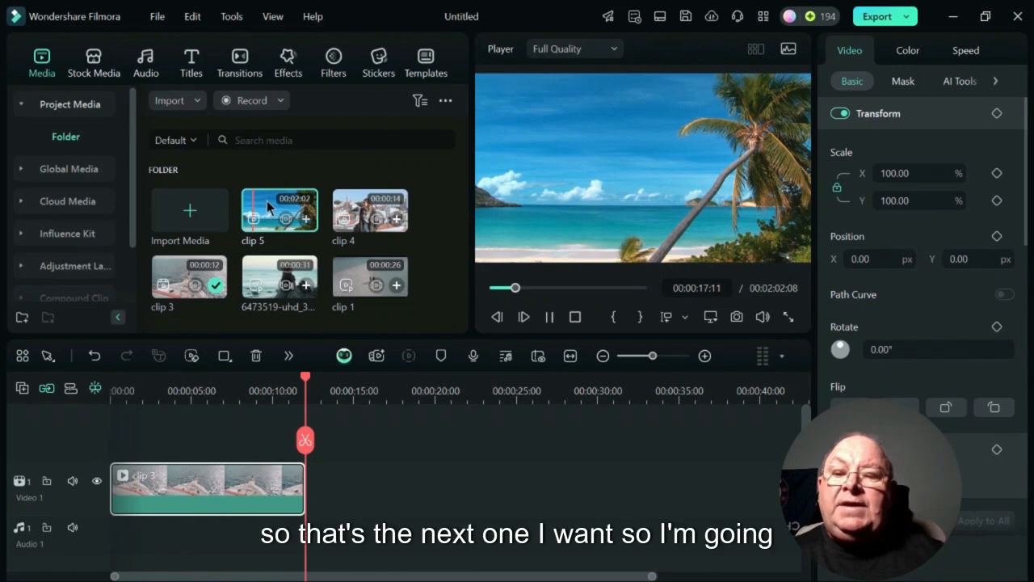
drag(267, 200, 319, 501)
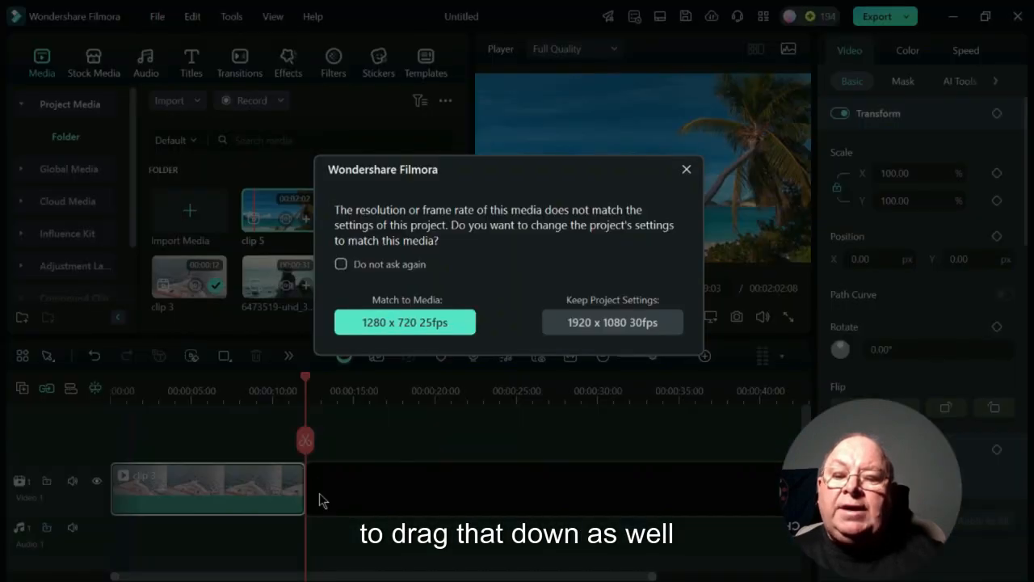
click(606, 327)
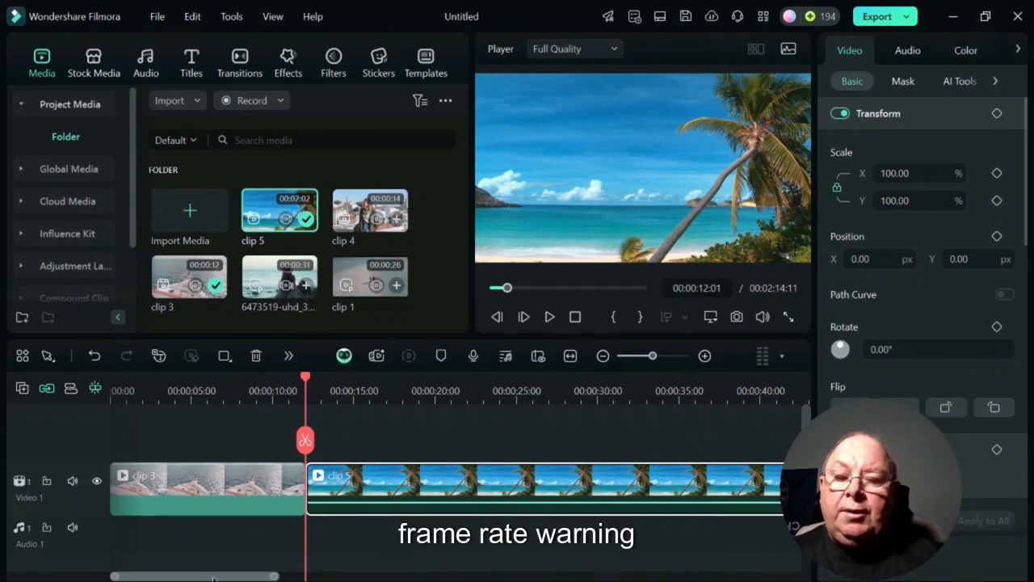
Step: Look over the length of clip 5 on the timeline and move the playhead to 00:00:23:18 within it
drag(214, 577, 331, 568)
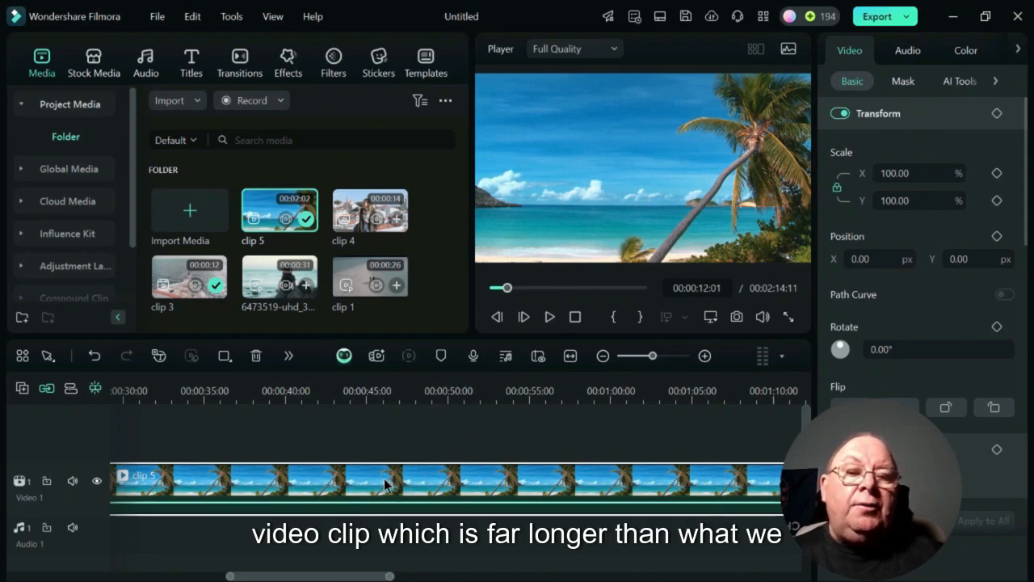
drag(354, 576, 207, 575)
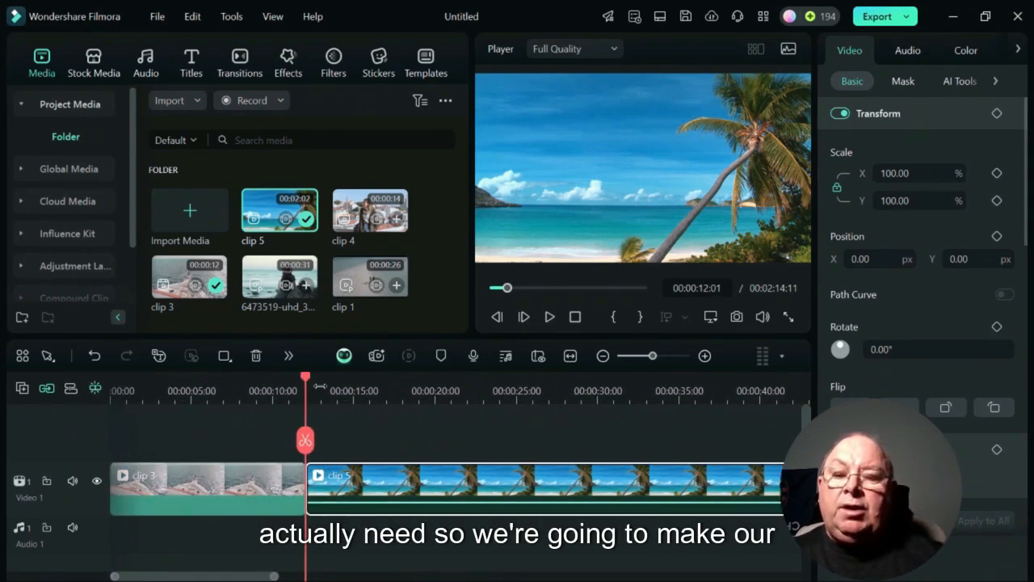
drag(311, 388, 492, 390)
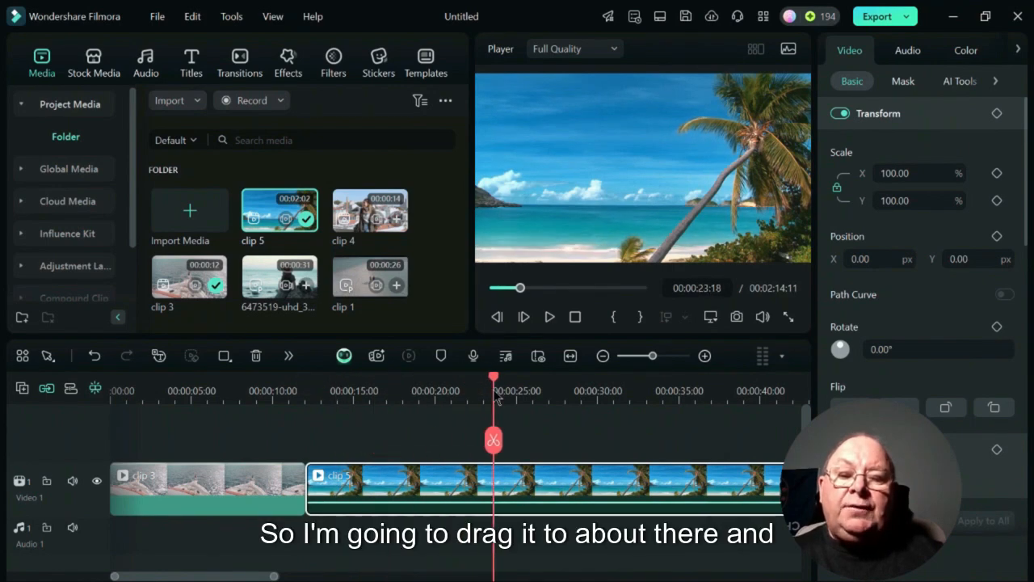
Step: Try splitting clip 5 at the playhead, select each of the two pieces in turn, and undo the split
click(493, 440)
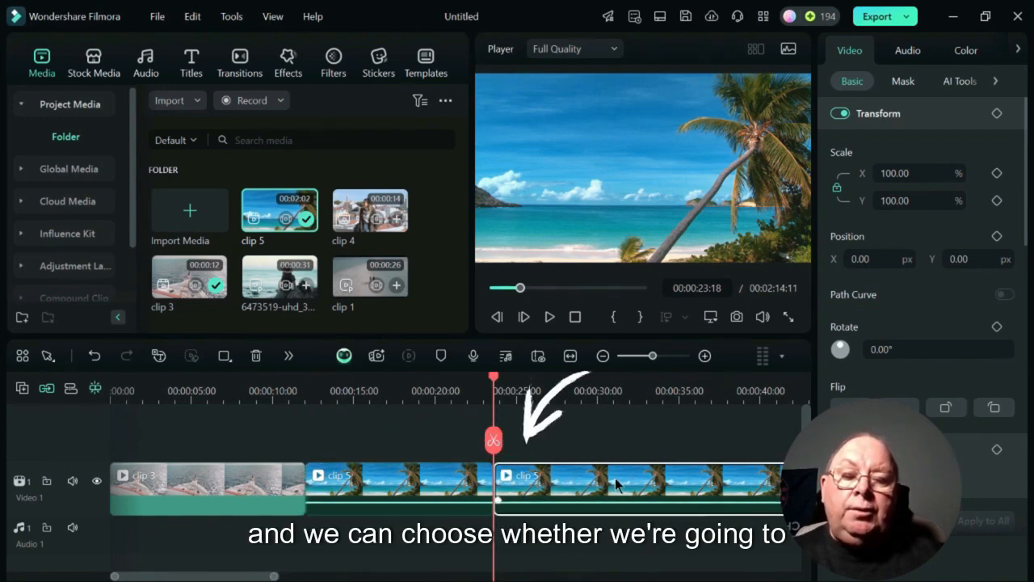
click(382, 479)
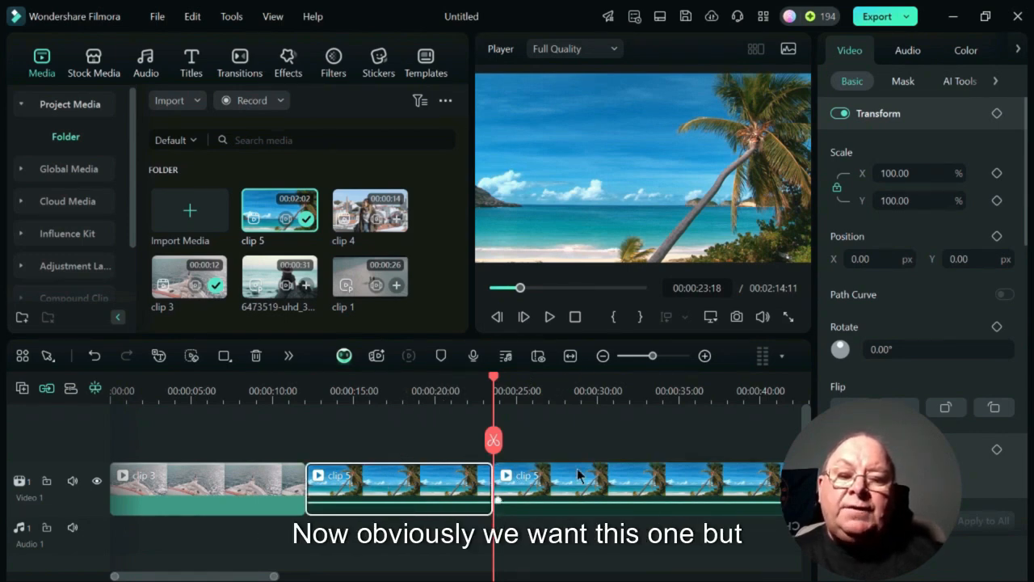
click(503, 469)
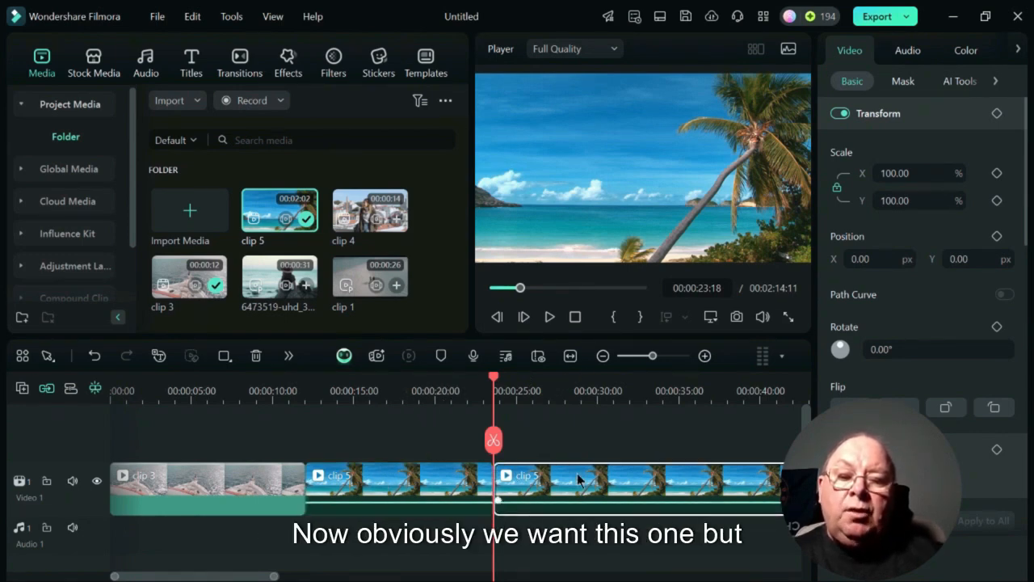
click(95, 357)
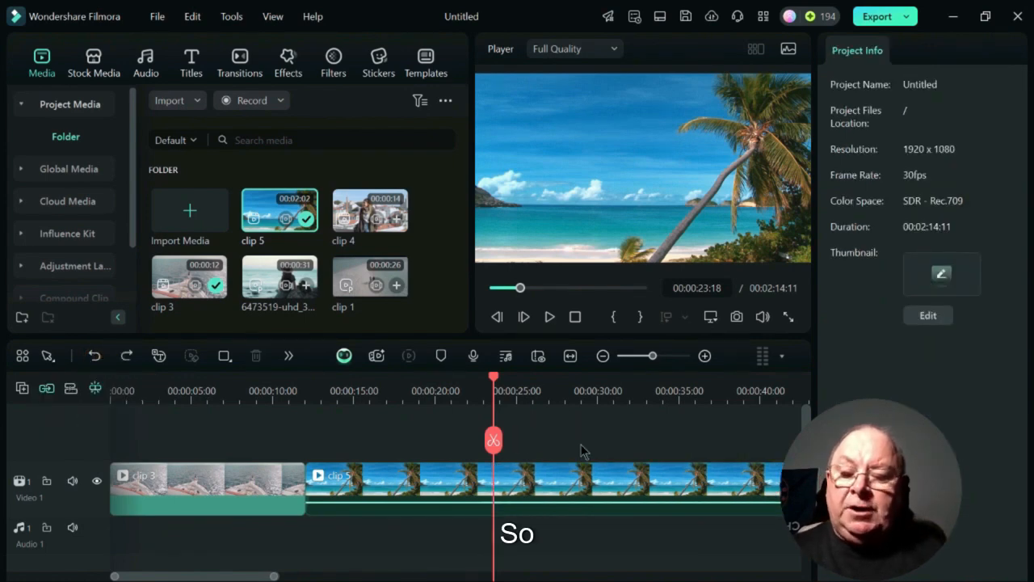
Step: Split clip 5 at 00:00:23:18 and delete the part after the cut, undoing and repeating the deletion once
key(ctrl+b)
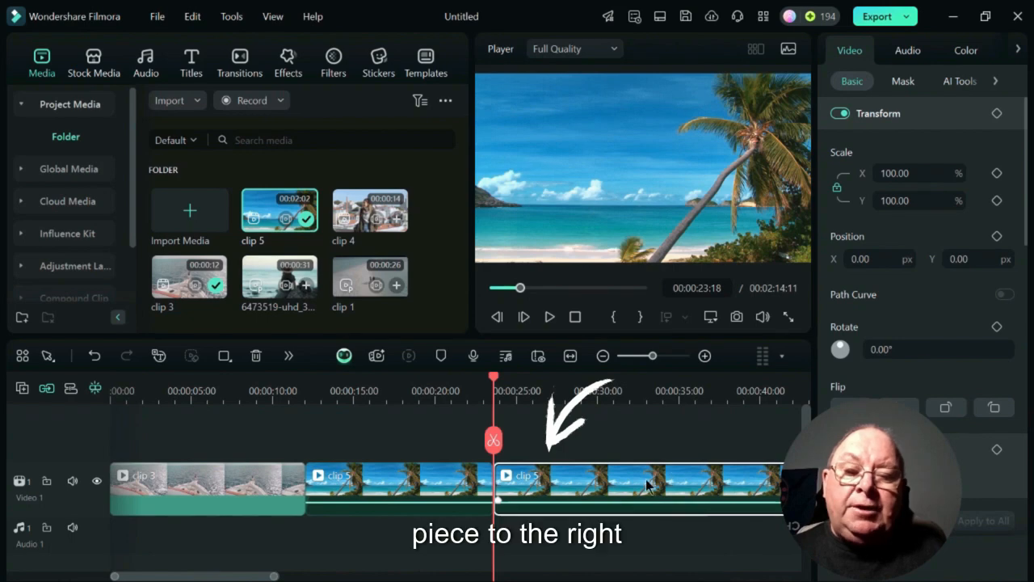
key(Delete)
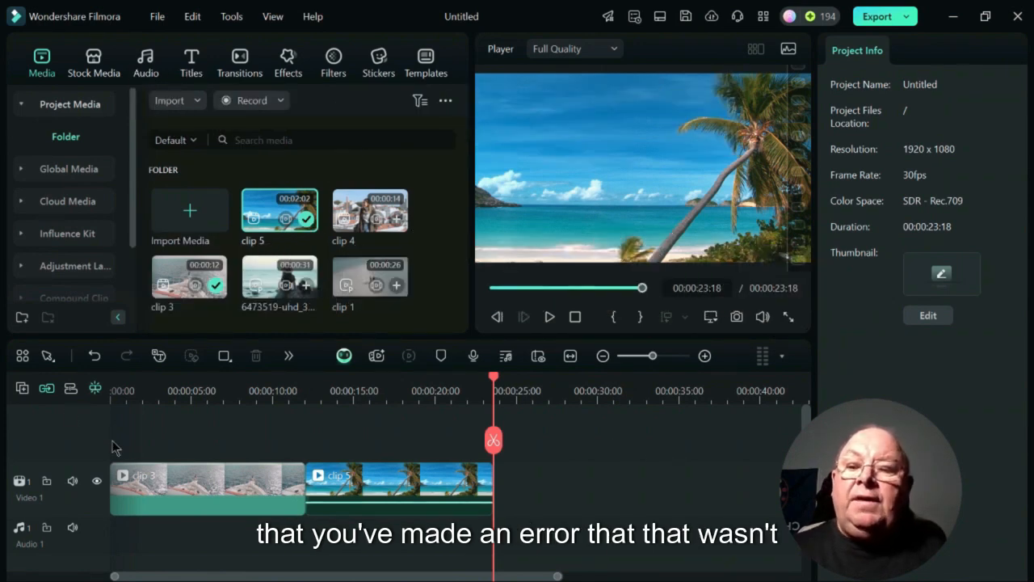
click(94, 356)
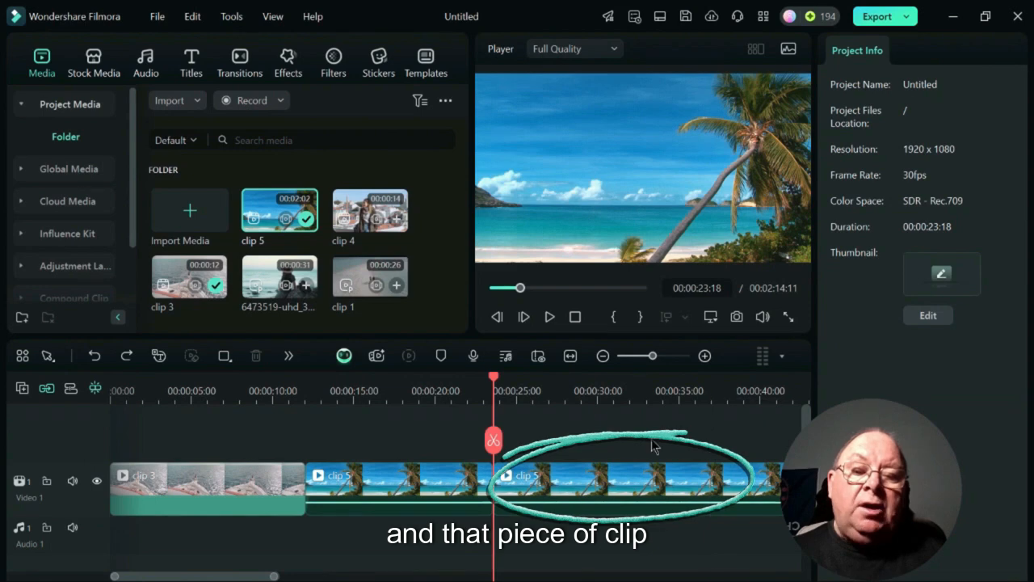
click(622, 485)
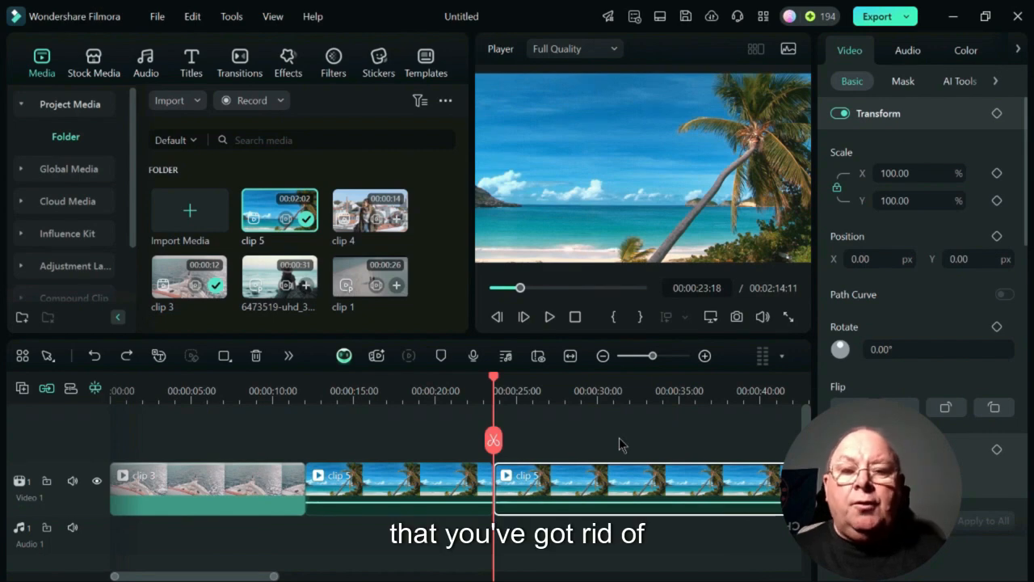
key(Delete)
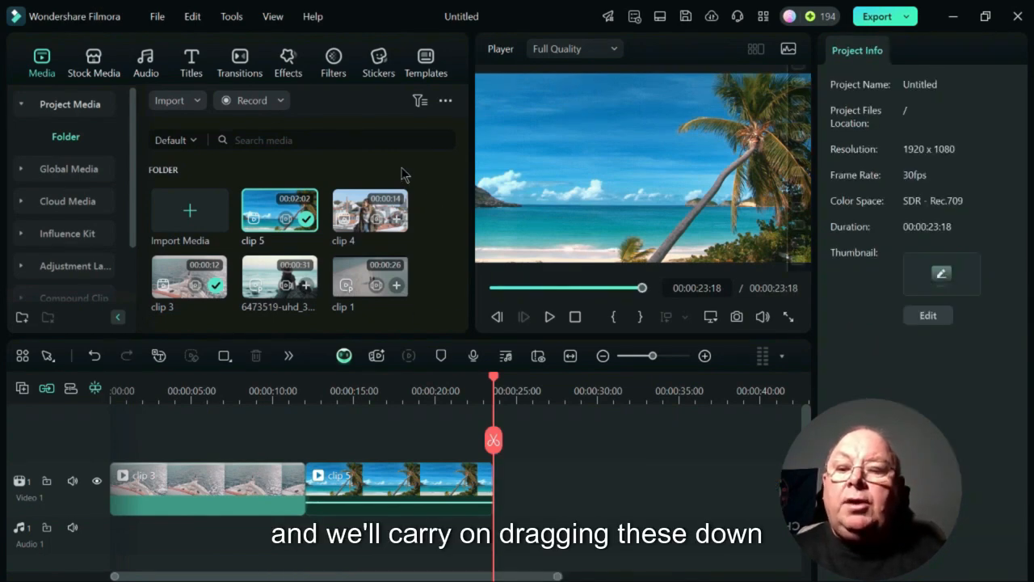
Step: Append clip 3 again, 6473519-uhd_3840_2160_25fps and clip 4 to the end of the video track, keeping the project settings at 1920 x 1080 30fps
drag(172, 277, 522, 473)
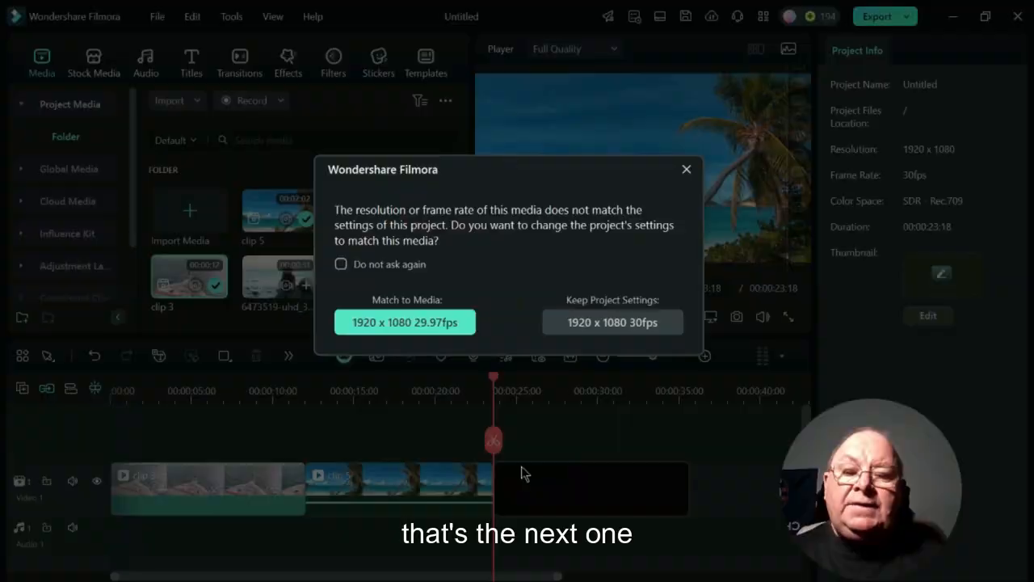
click(565, 323)
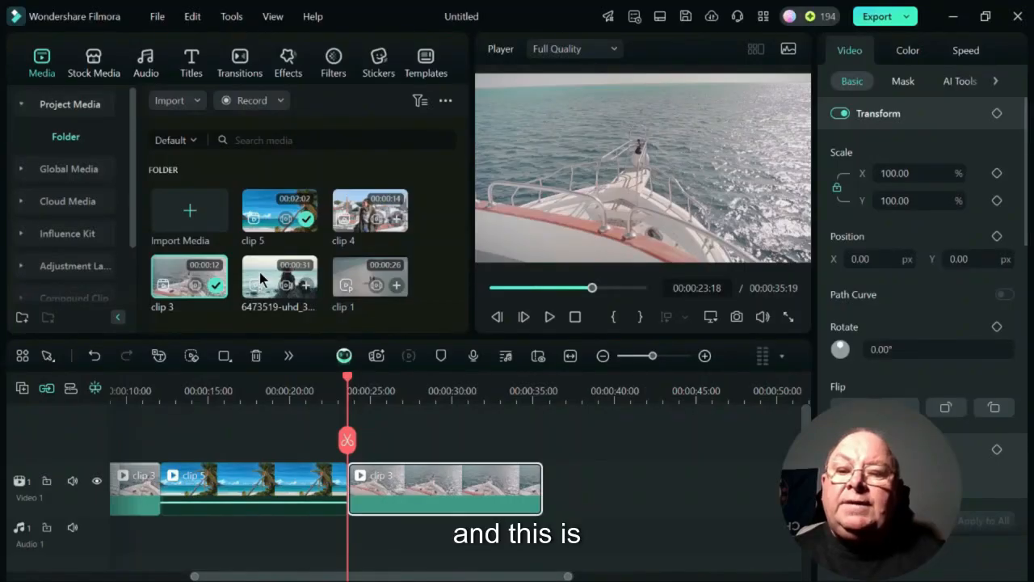
drag(279, 279, 572, 488)
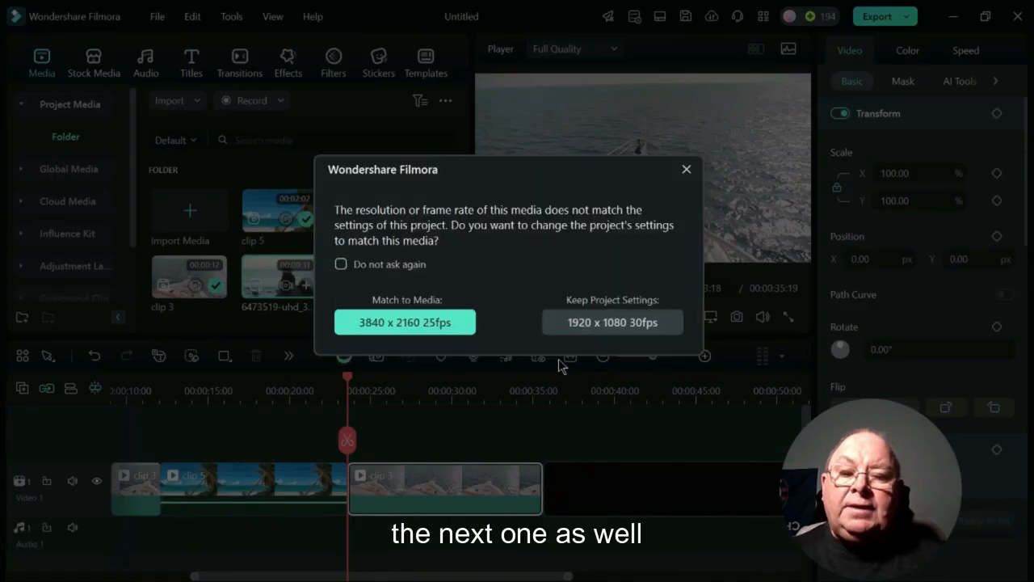
click(596, 319)
scroll(223, 483, left, 3)
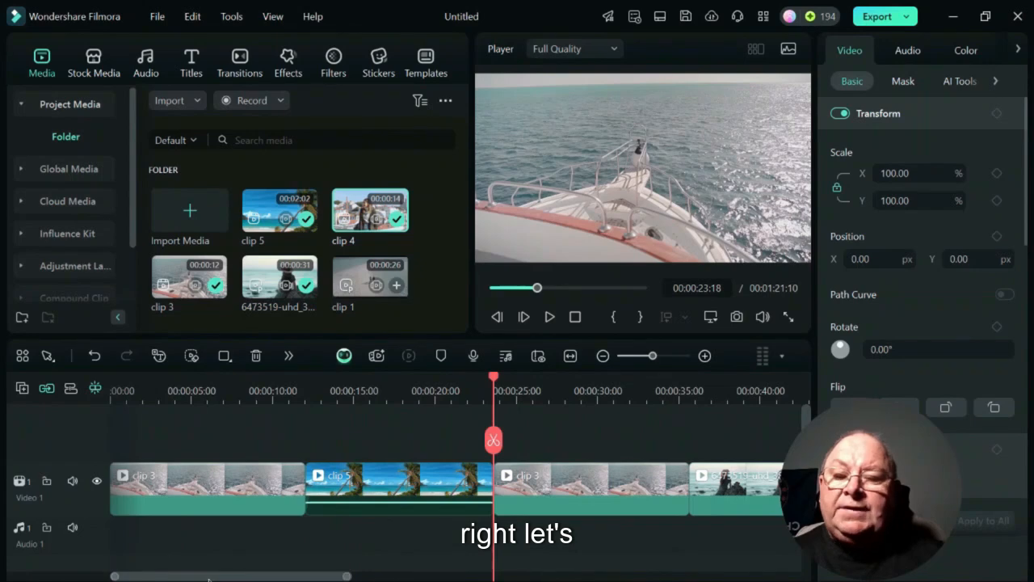
Step: Trim the end of the first clip 3 on the timeline back to the playhead at 00:00:09:04
click(224, 483)
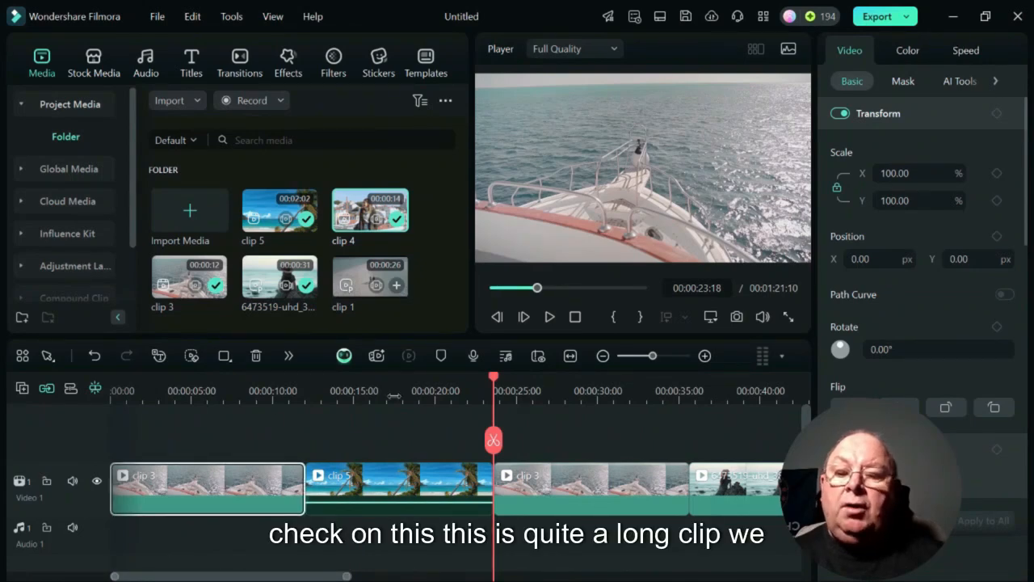
drag(496, 379, 258, 380)
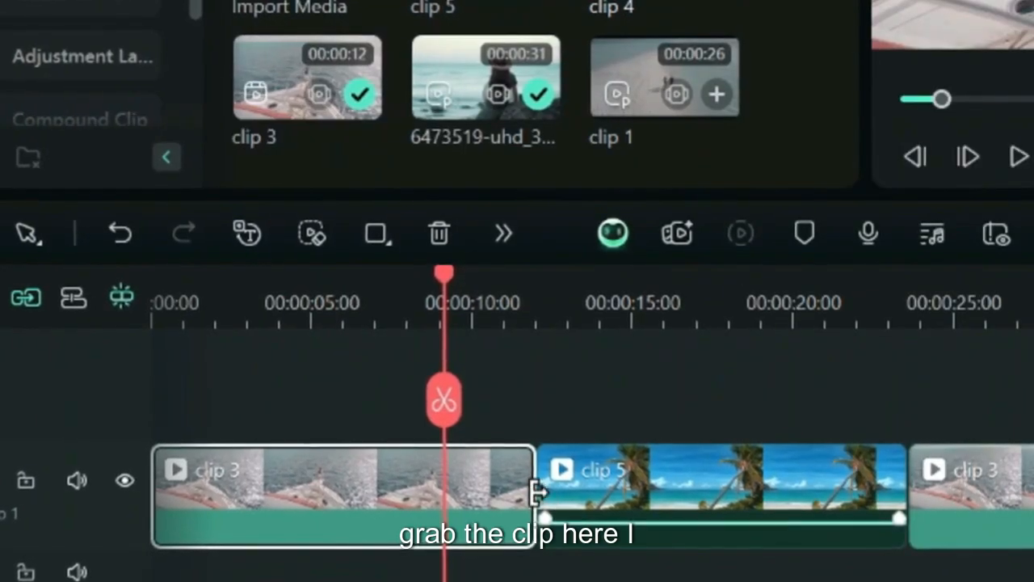
drag(535, 490, 429, 495)
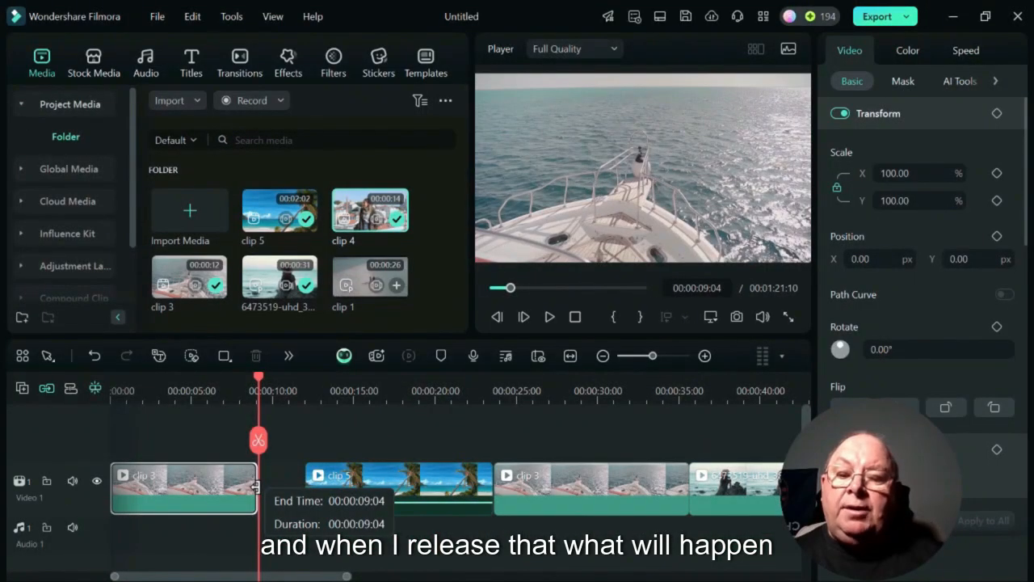
drag(255, 486, 255, 486)
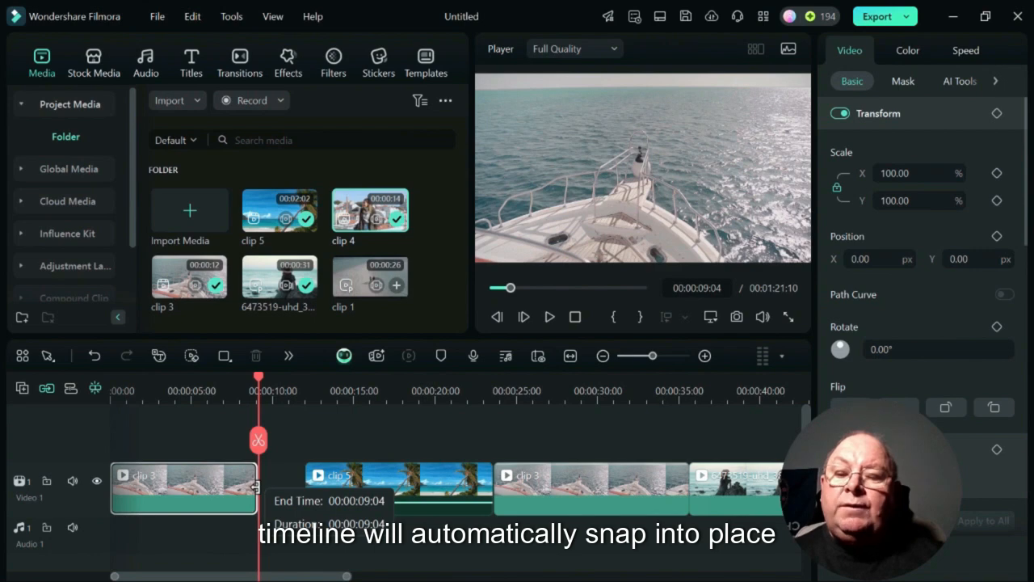
drag(255, 485, 255, 485)
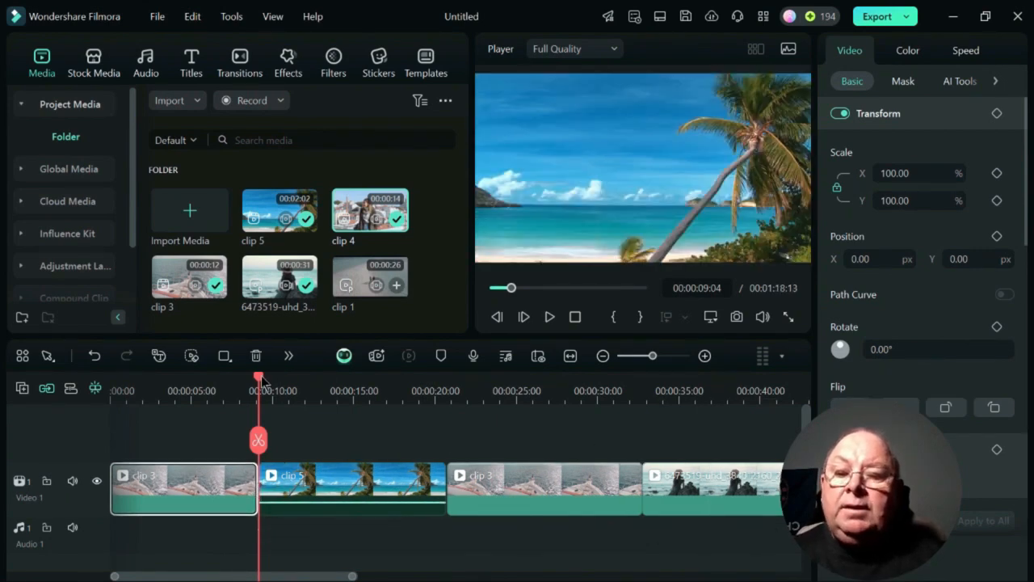
Step: Split the 6473519-uhd_3840_2160_25fps clip at 00:00:51:10 and delete the part before the cut
drag(258, 377, 582, 377)
click(640, 428)
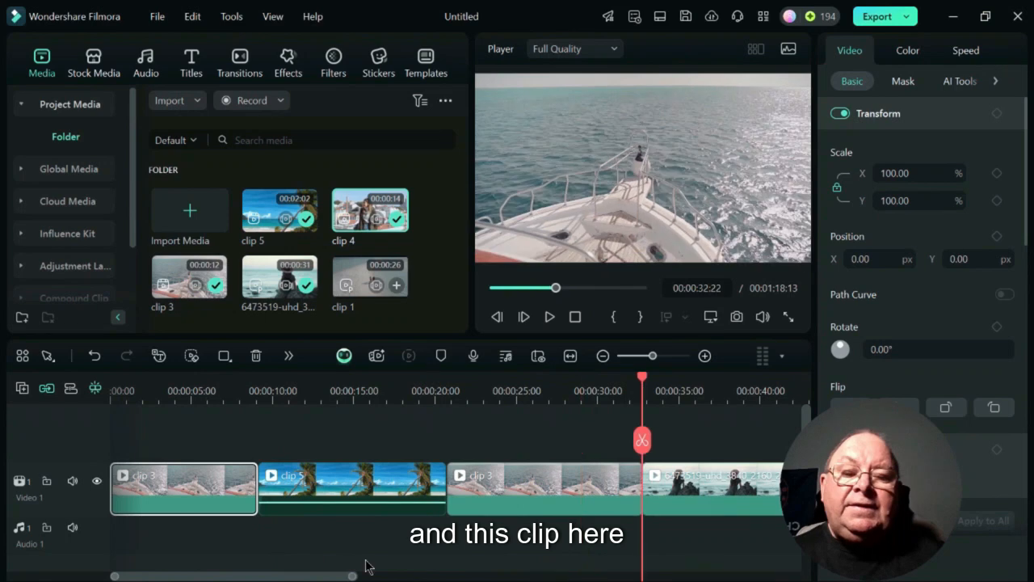
drag(279, 576, 412, 575)
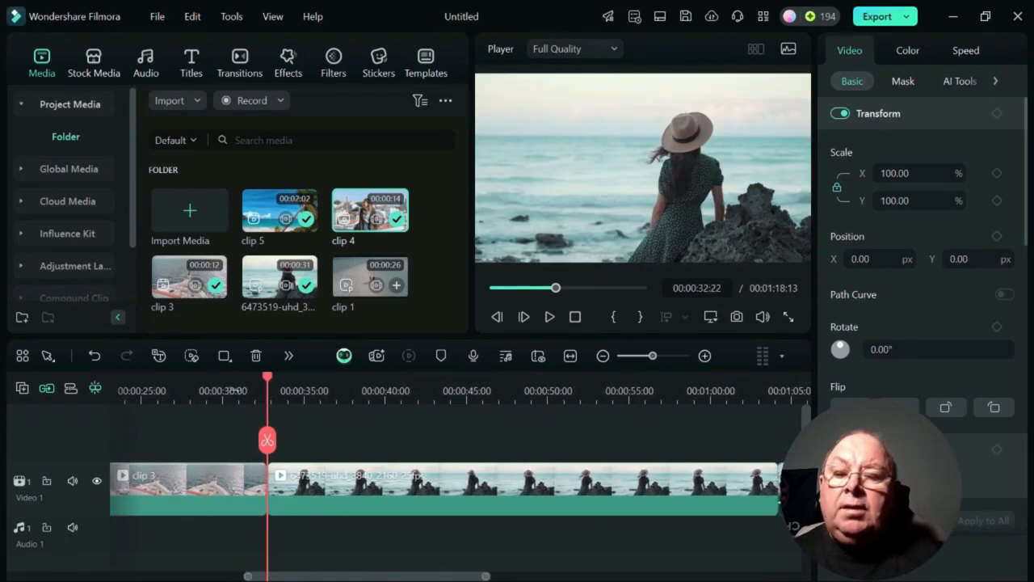
drag(273, 384, 586, 394)
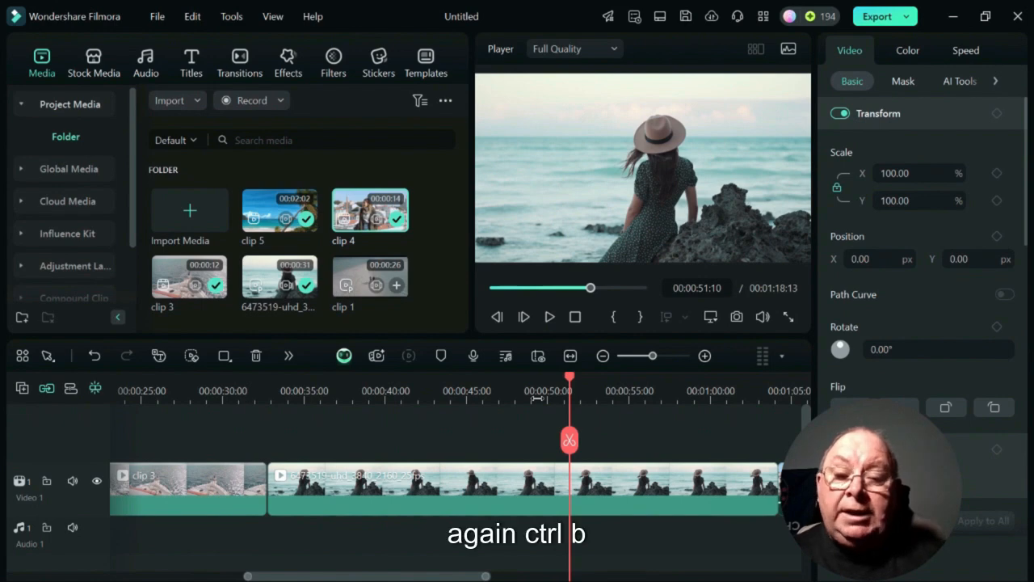
key(ctrl+b)
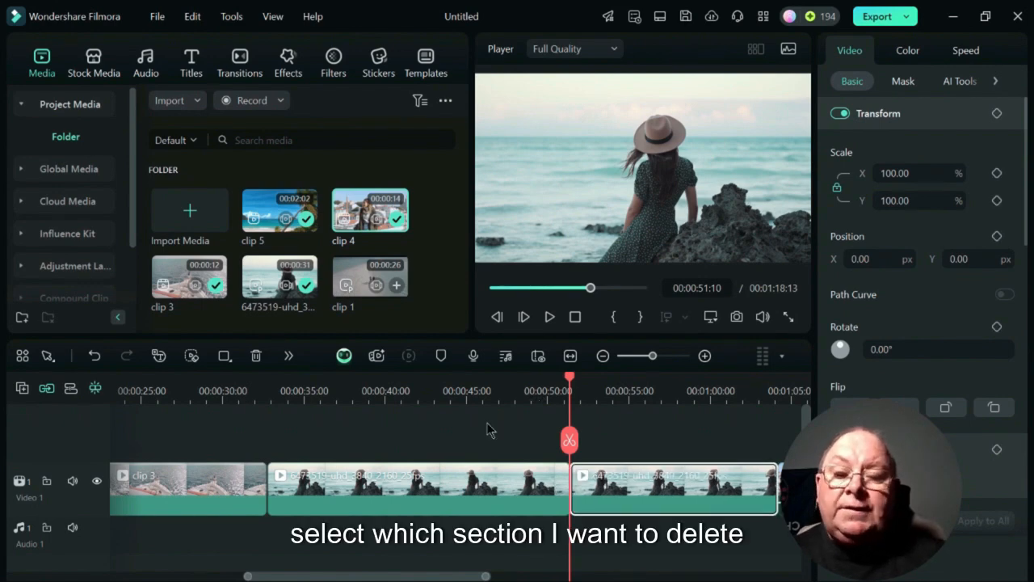
click(477, 485)
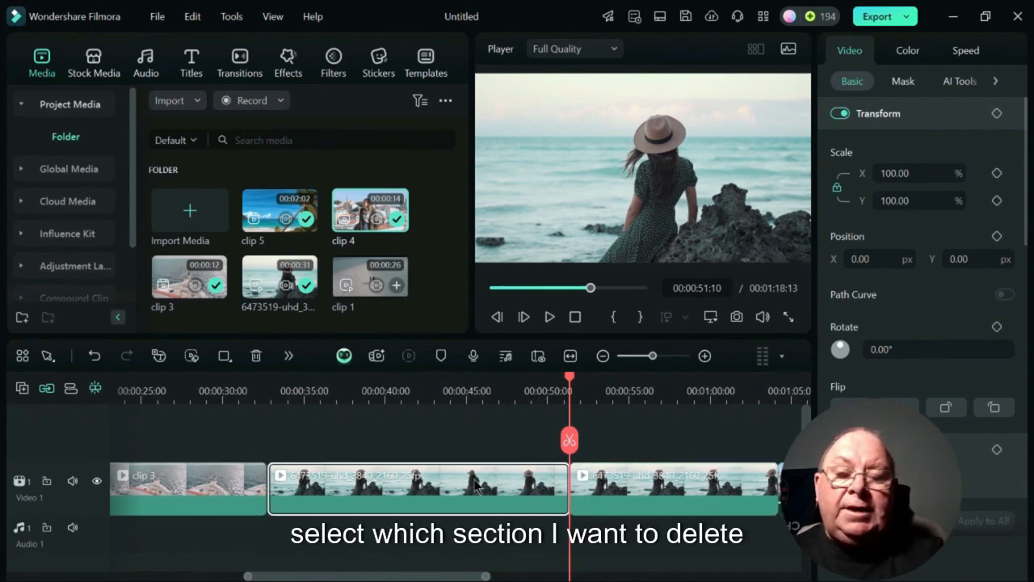
key(Delete)
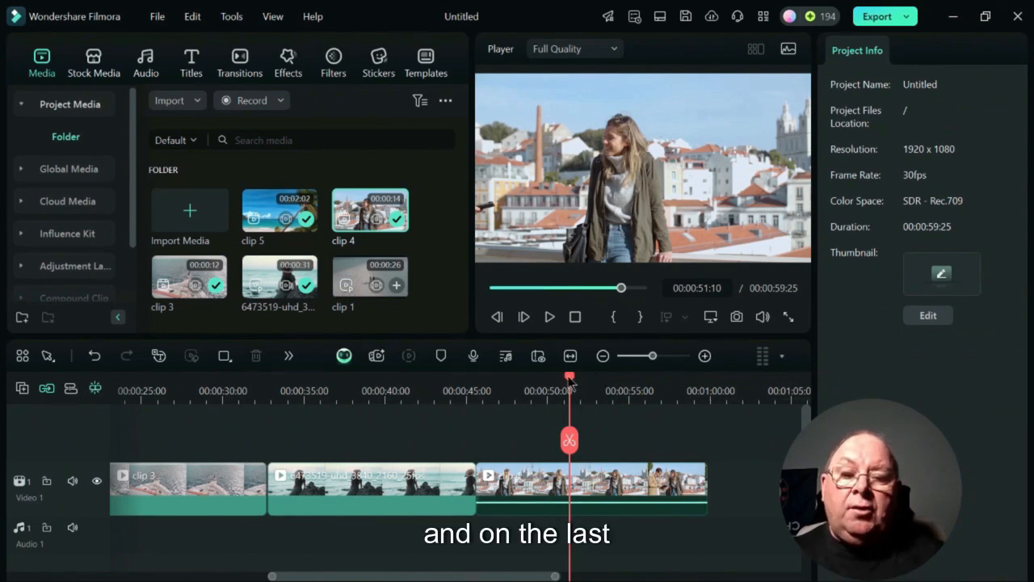
Step: Split clip 4 at the playhead at 00:00:51:10 and delete the part before the cut
drag(571, 379, 570, 426)
key(ctrl+b)
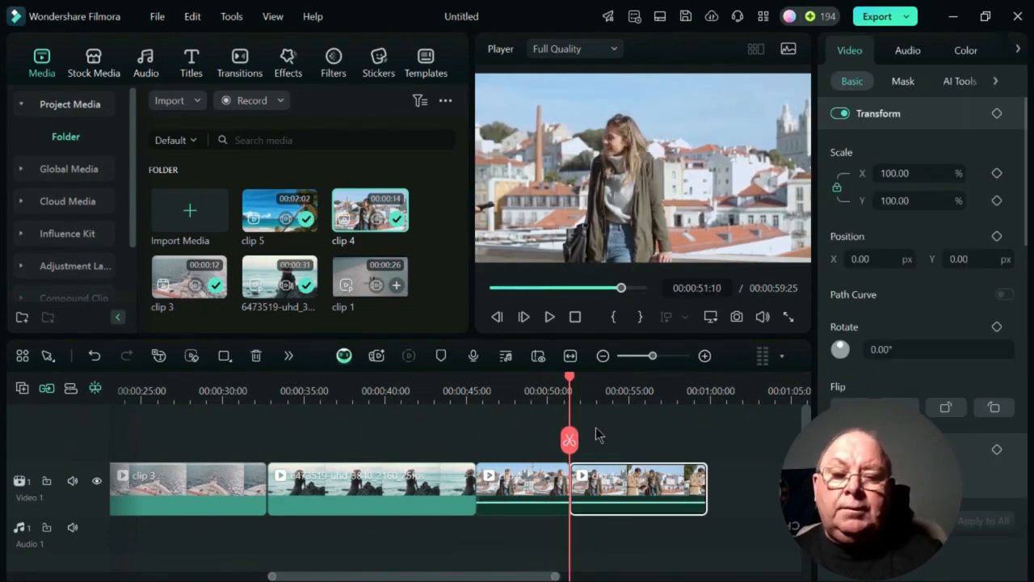
click(527, 495)
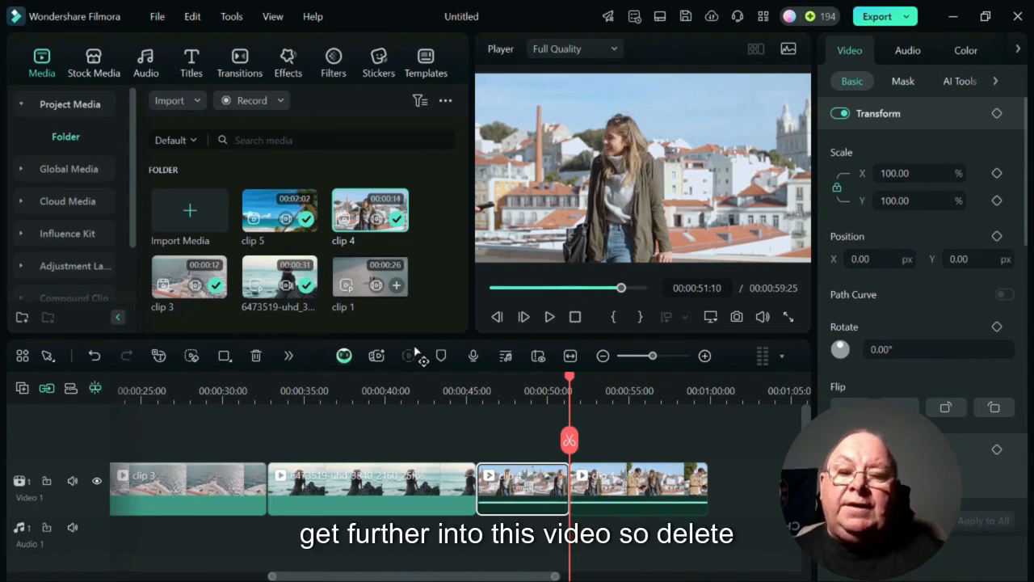
key(Delete)
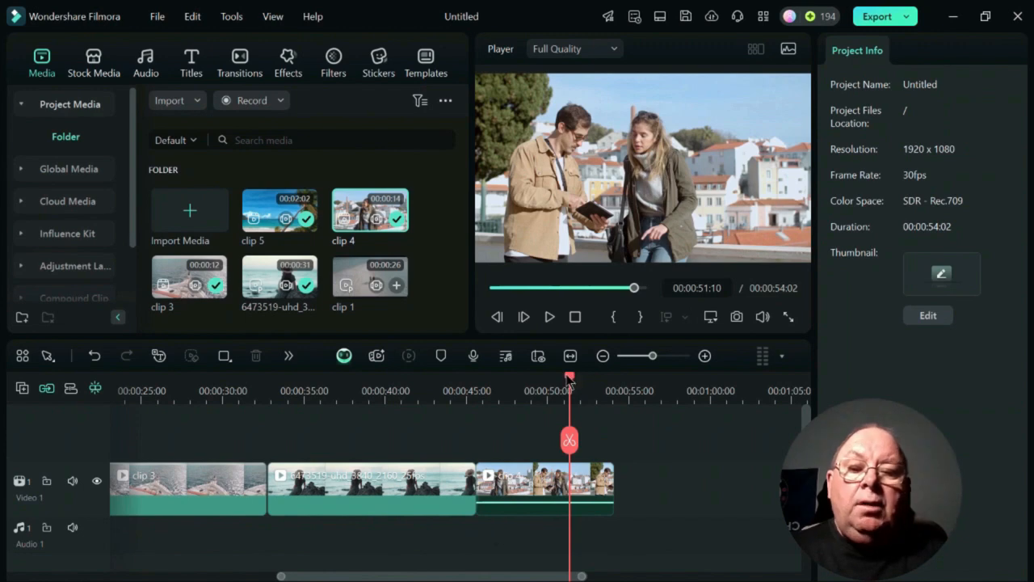
Step: Preview the first clip 3 from the start of the timeline and trim its end to 00:00:06:04
drag(569, 384, 132, 422)
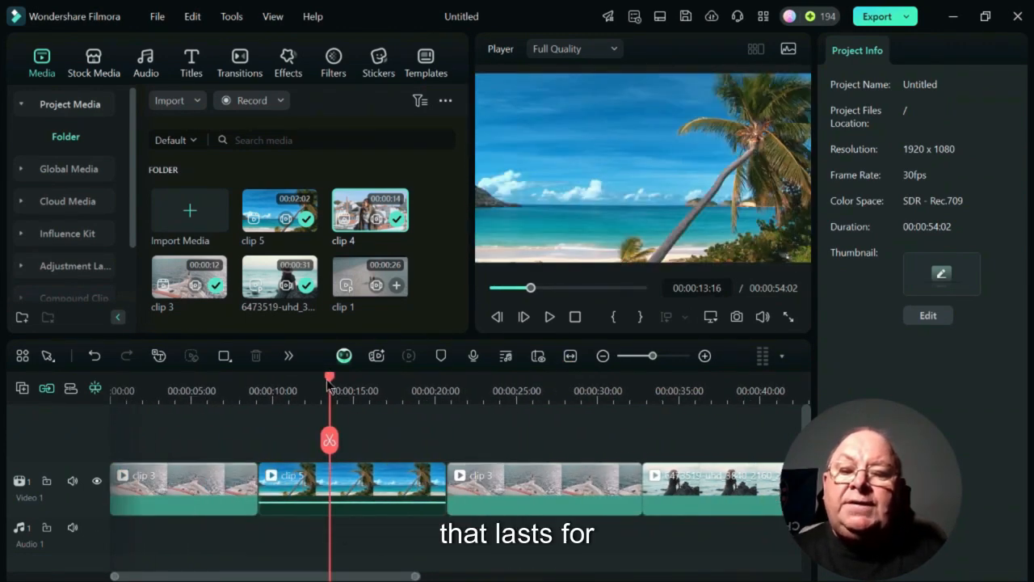
drag(329, 386, 72, 417)
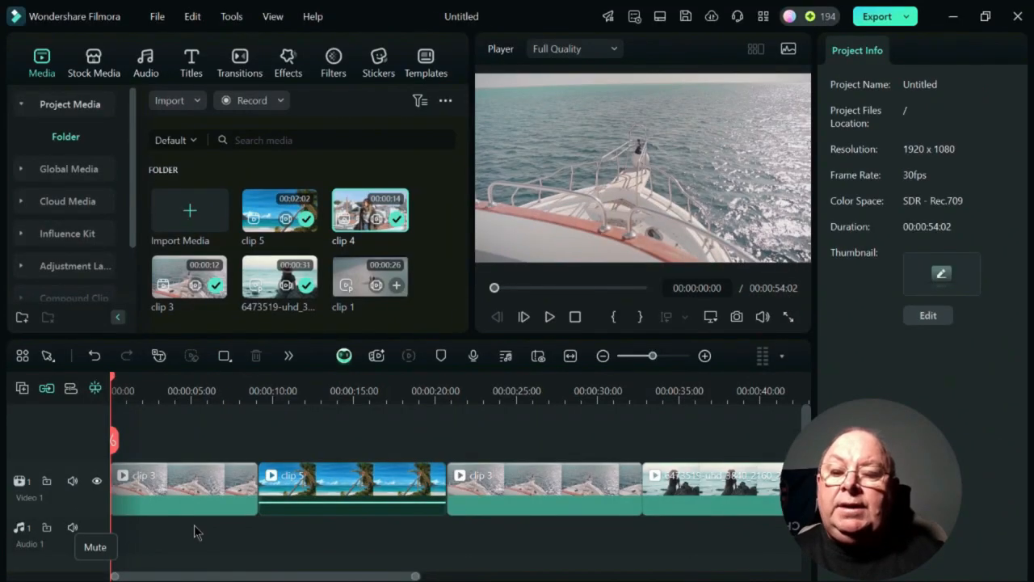
click(549, 317)
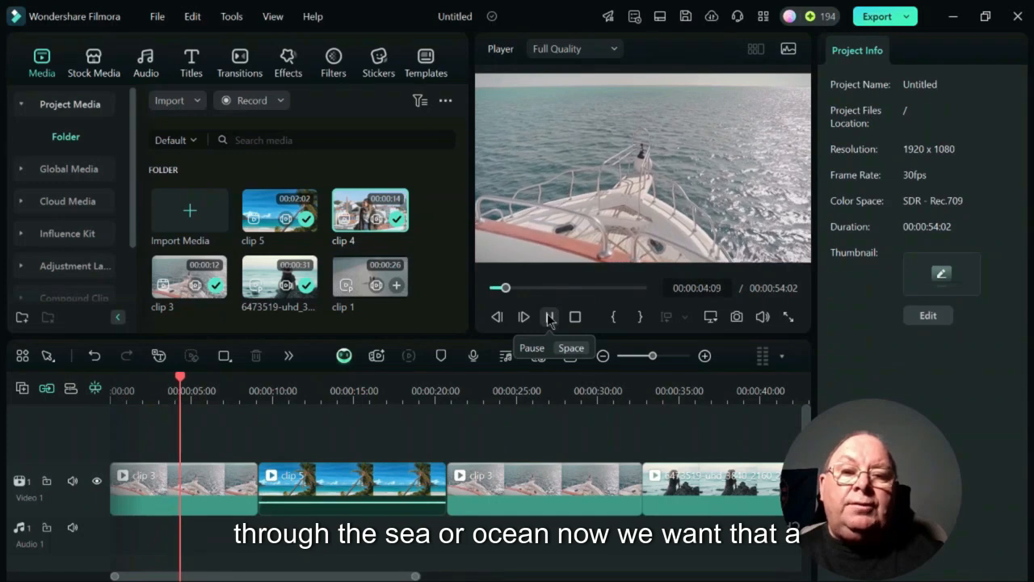
click(549, 317)
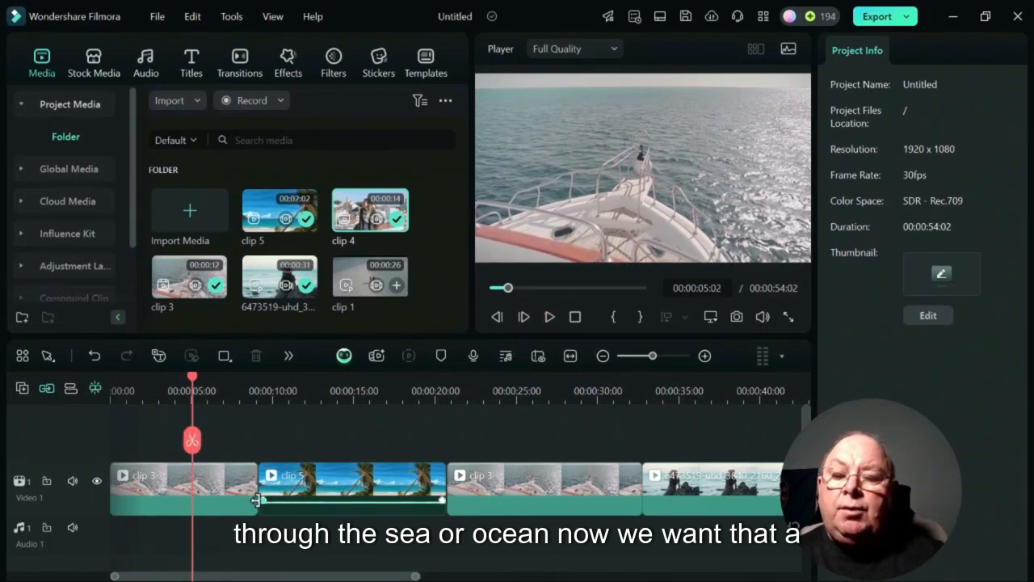
drag(256, 495, 208, 493)
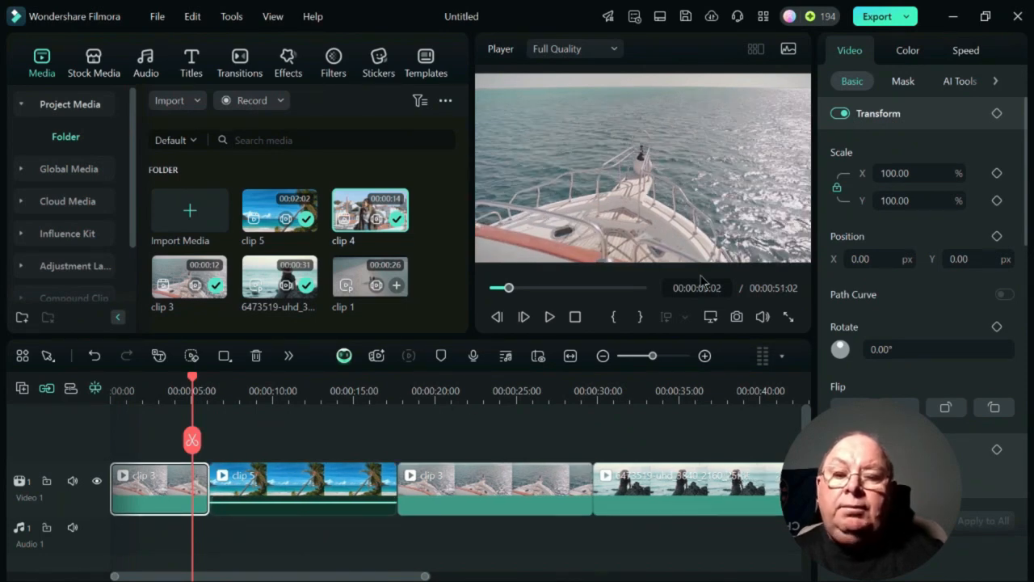
Step: Play into clip 5 and trim its end back to about 00:00:14 on the timeline
click(549, 318)
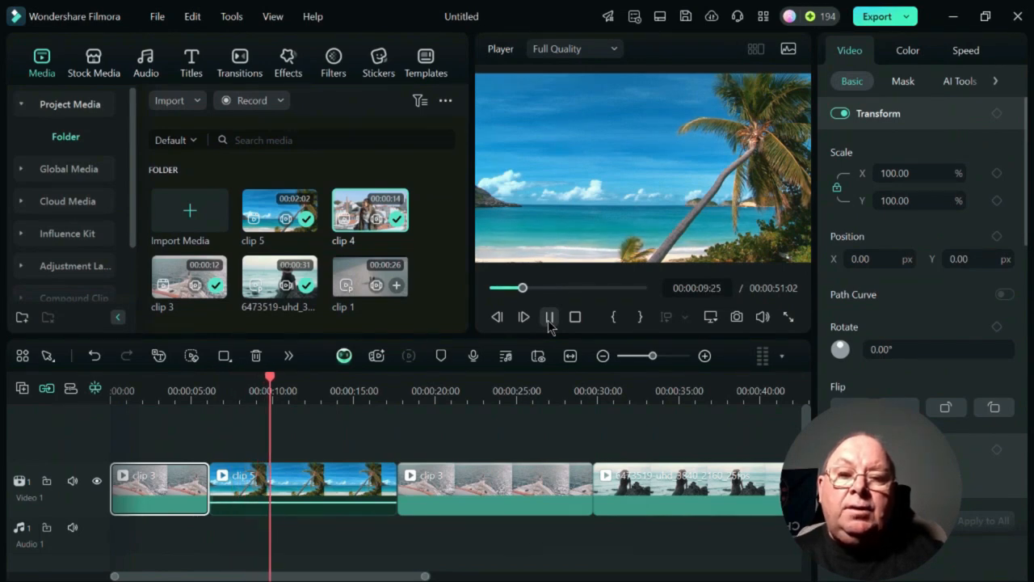
click(549, 319)
drag(394, 488, 336, 485)
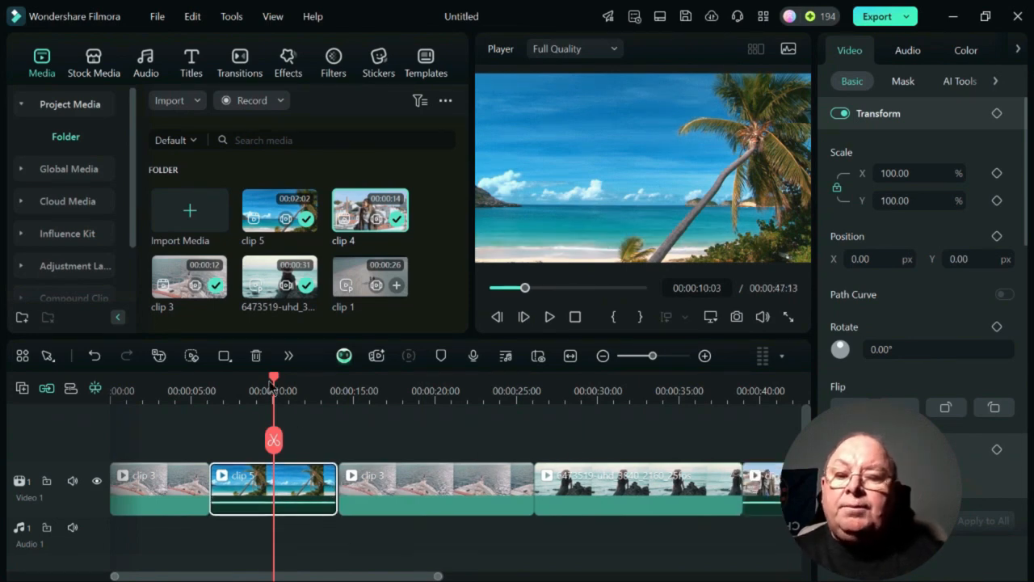
Step: Delete the second clip 3, between clip 5 and the 6473519-uhd_3840_2160_25fps clip
drag(278, 380, 396, 380)
click(439, 480)
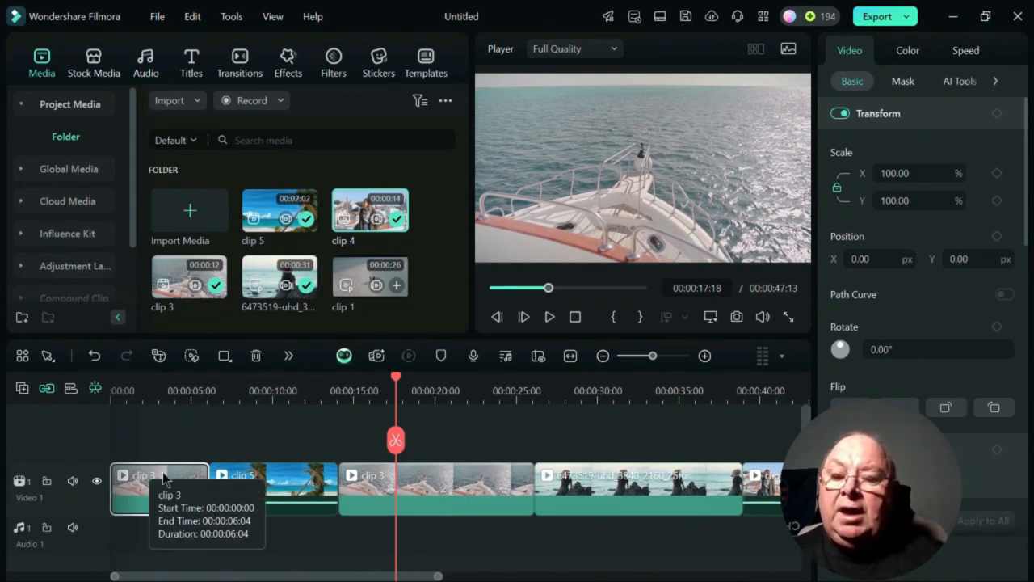
click(470, 485)
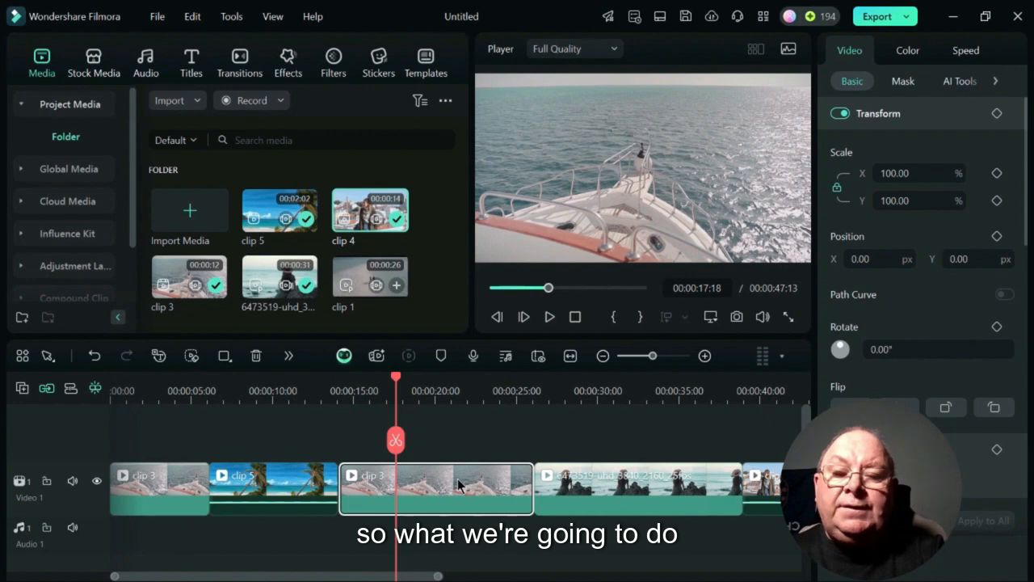
key(Delete)
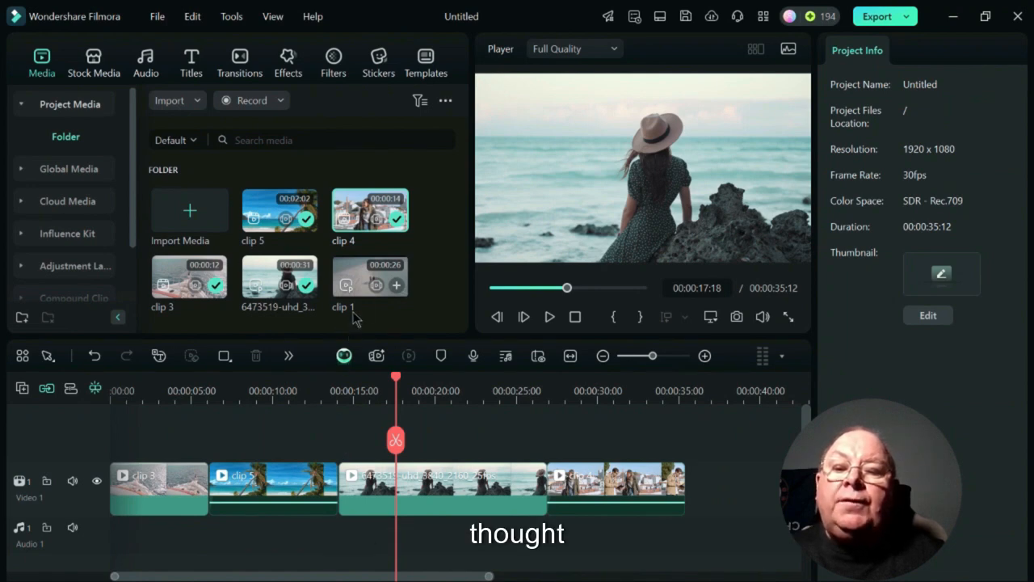
Step: Insert clip 1 from the media folder after clip 5, and move it up onto the Video 2 track
click(352, 274)
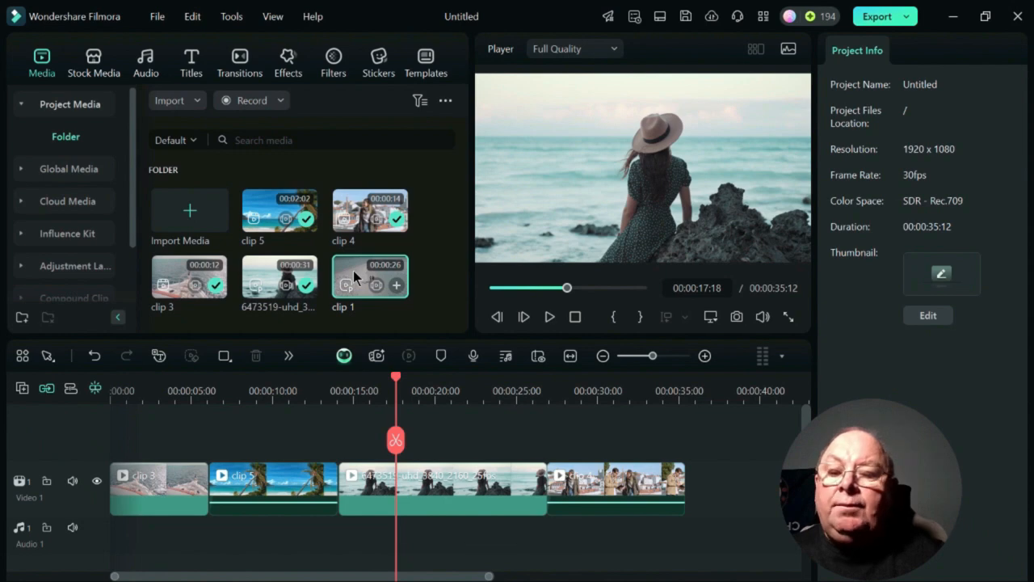
drag(353, 271, 385, 490)
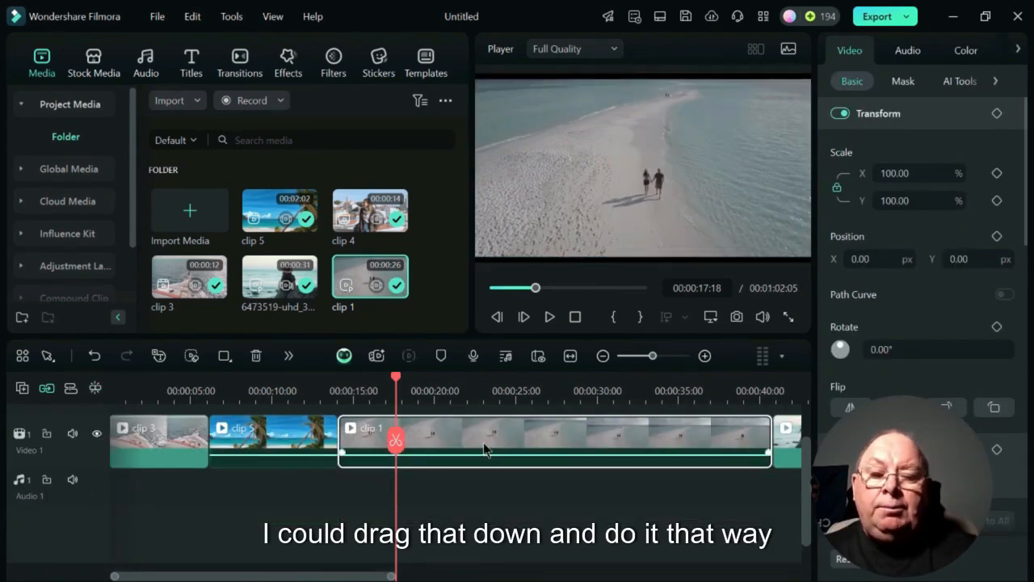
drag(485, 449, 604, 472)
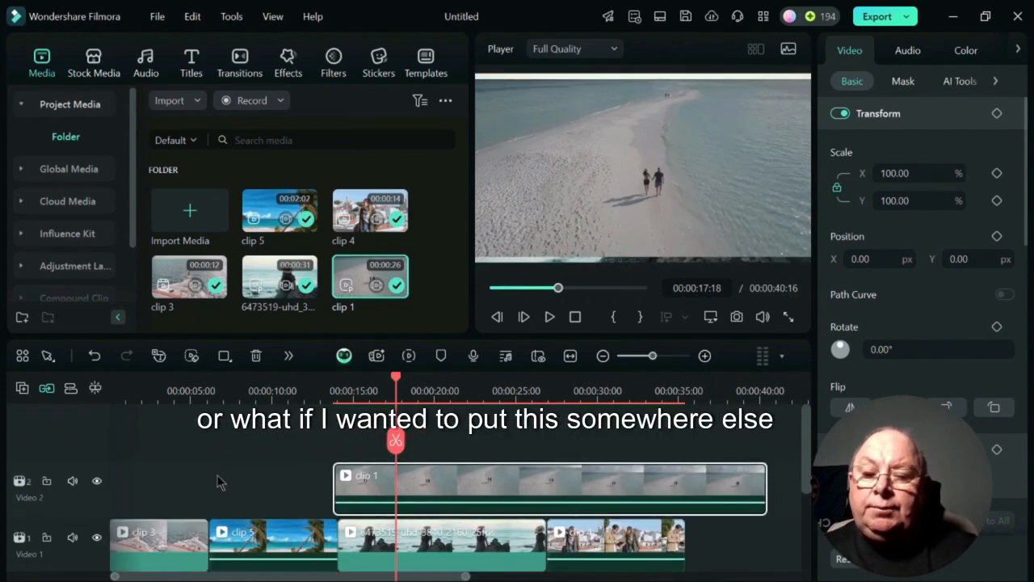
Step: Turn off the magnetic timeline and move clip 4 and the 6473519-uhd_3840_2160_25fps clip along Video 1 to open a gap after clip 5
drag(432, 538, 519, 544)
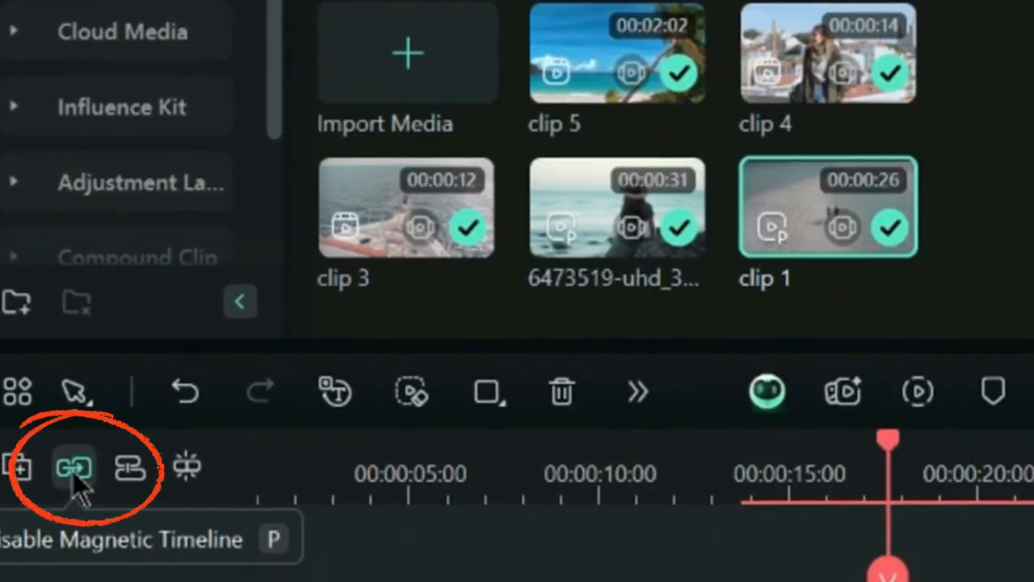
click(67, 466)
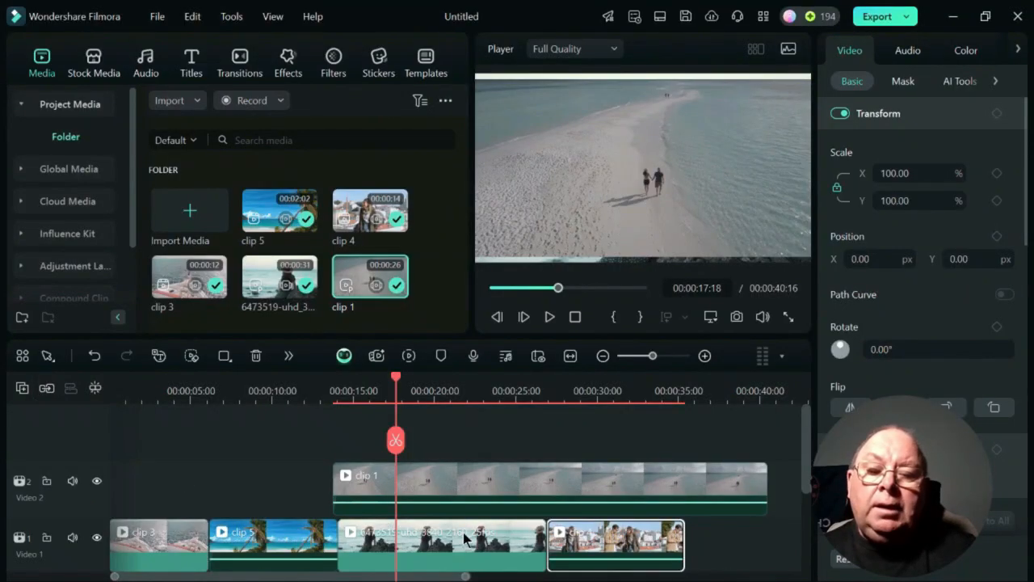
mouse_move(464, 538)
mouse_down()
mouse_move(498, 538)
mouse_move(454, 539)
mouse_up()
drag(620, 540, 763, 538)
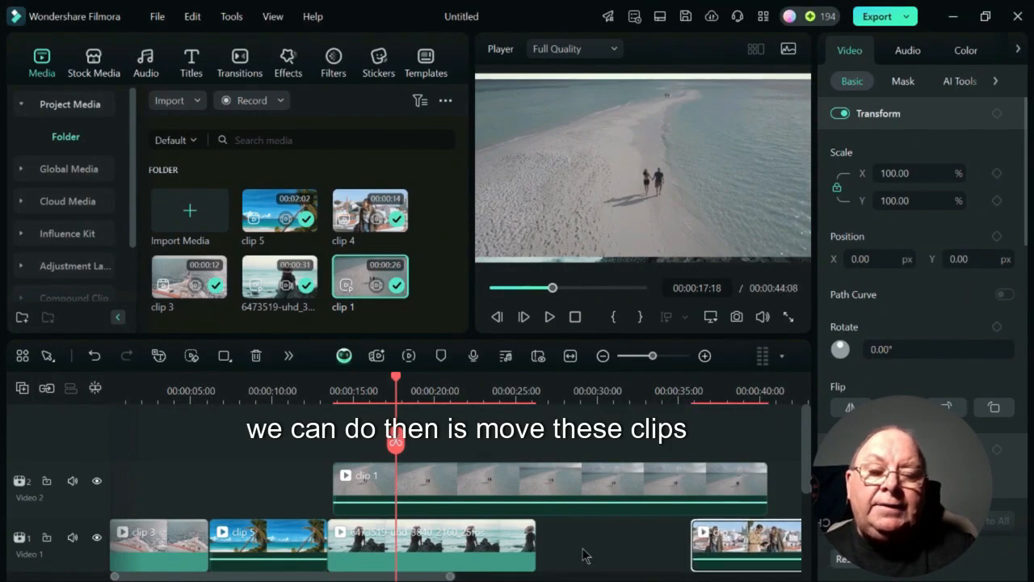
drag(472, 545, 638, 545)
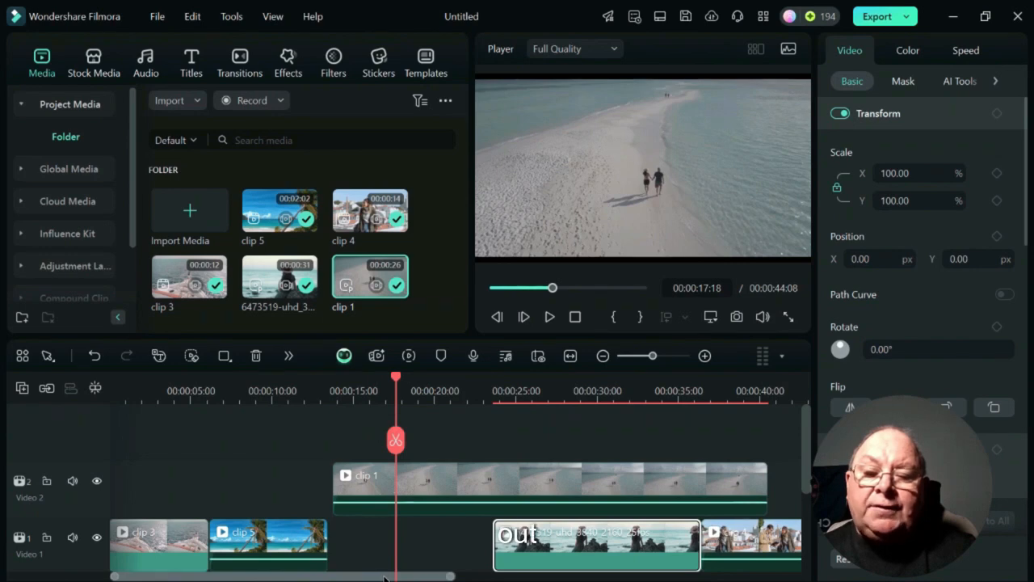
Step: Fit clip 1 into the gap after clip 5 on Video 1, shifting the following clips further along, and turn the magnetic timeline back on
drag(383, 576, 439, 579)
drag(626, 548, 775, 548)
drag(550, 523, 796, 525)
drag(483, 501, 527, 529)
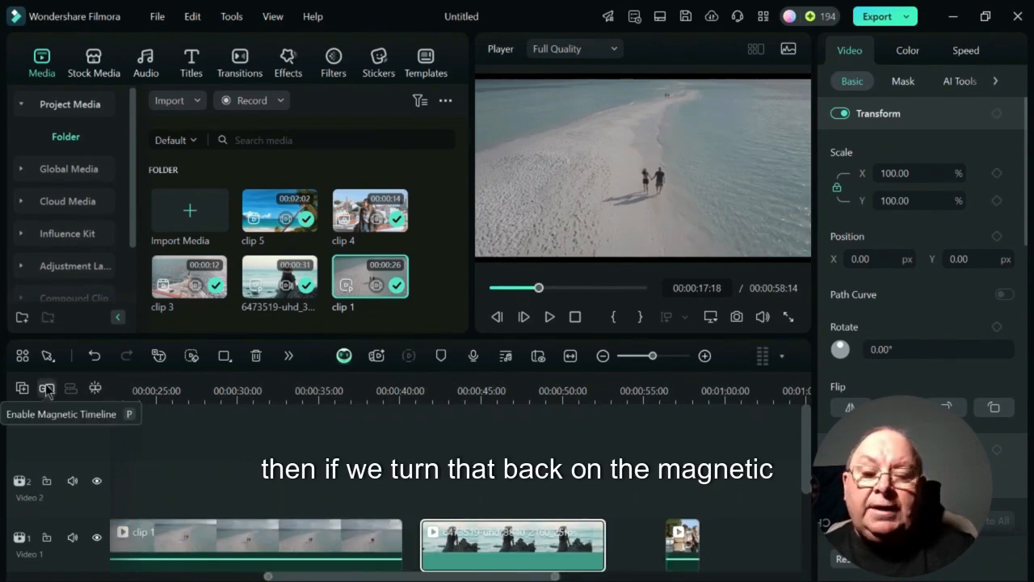
click(46, 389)
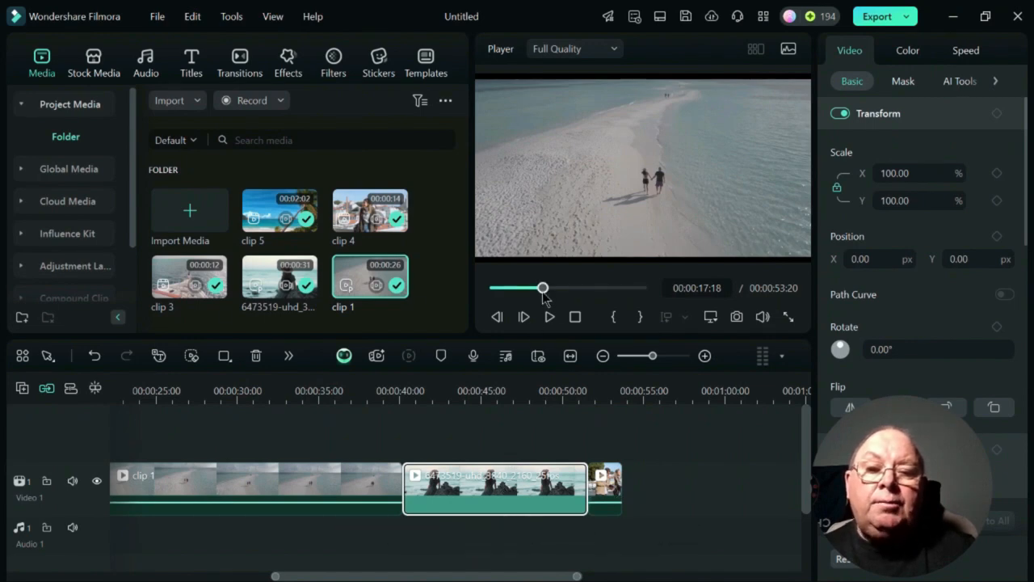
Step: Trim the end of clip 1 back to about 00:00:30 on the timeline
click(483, 481)
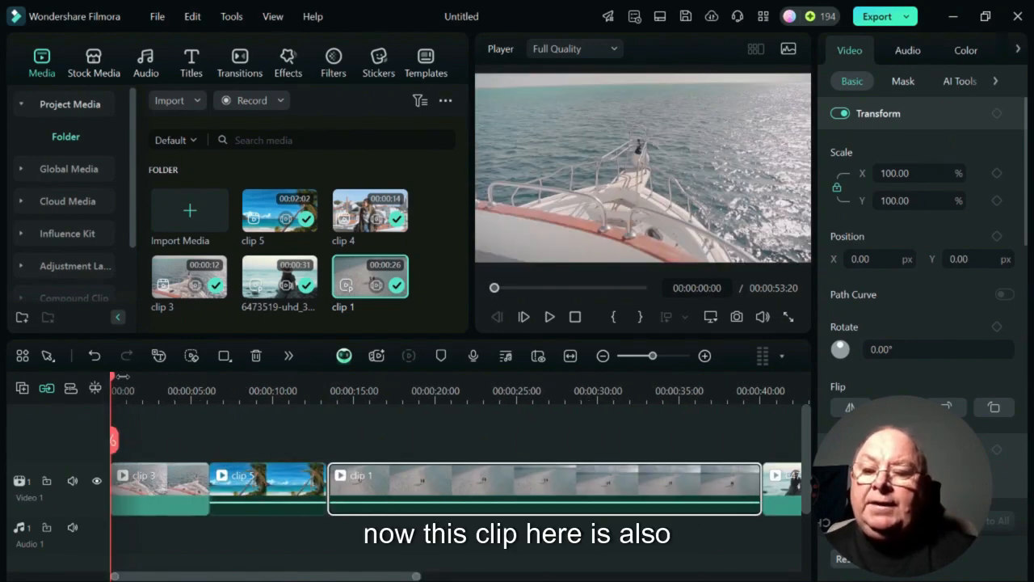
drag(114, 385, 389, 382)
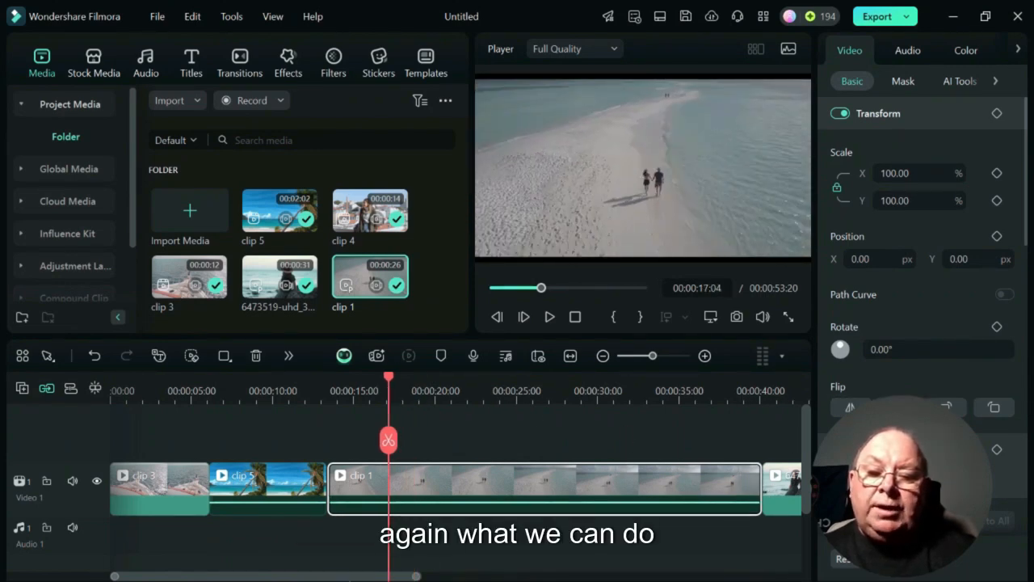
drag(345, 574, 418, 575)
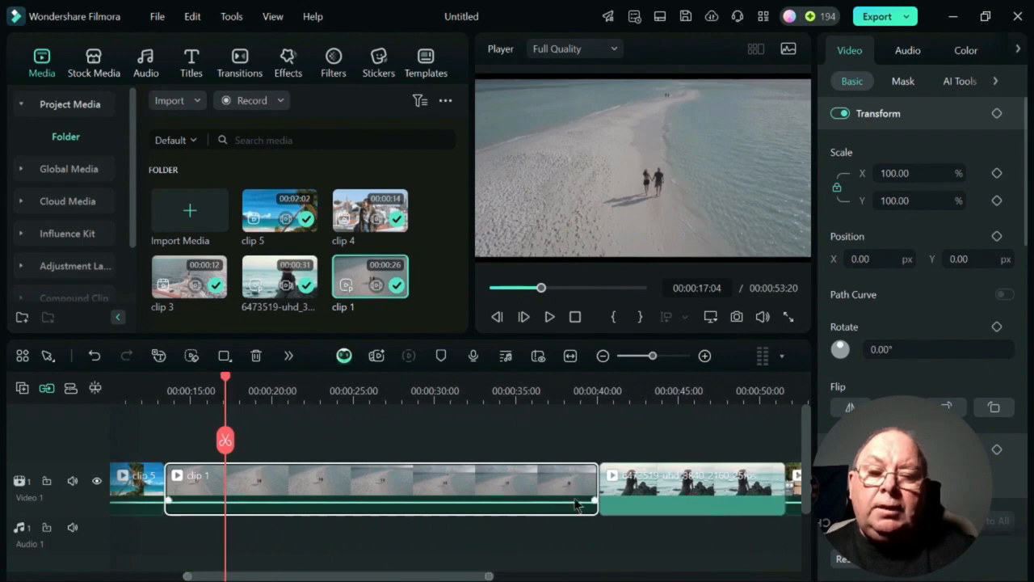
drag(598, 468, 434, 475)
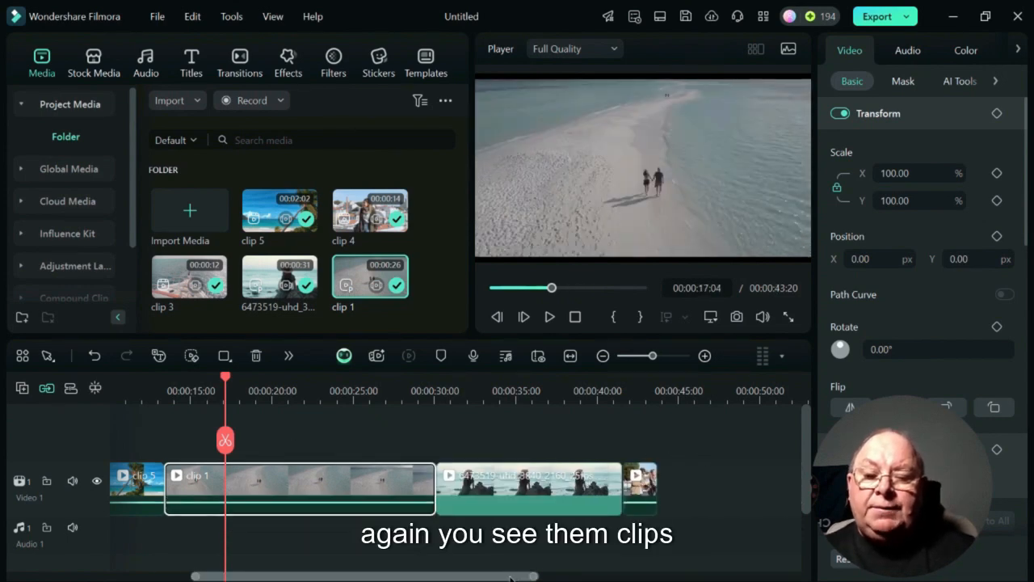
Step: Return the playhead to the start of the timeline and search the audio library for Holiday music
drag(446, 576, 366, 577)
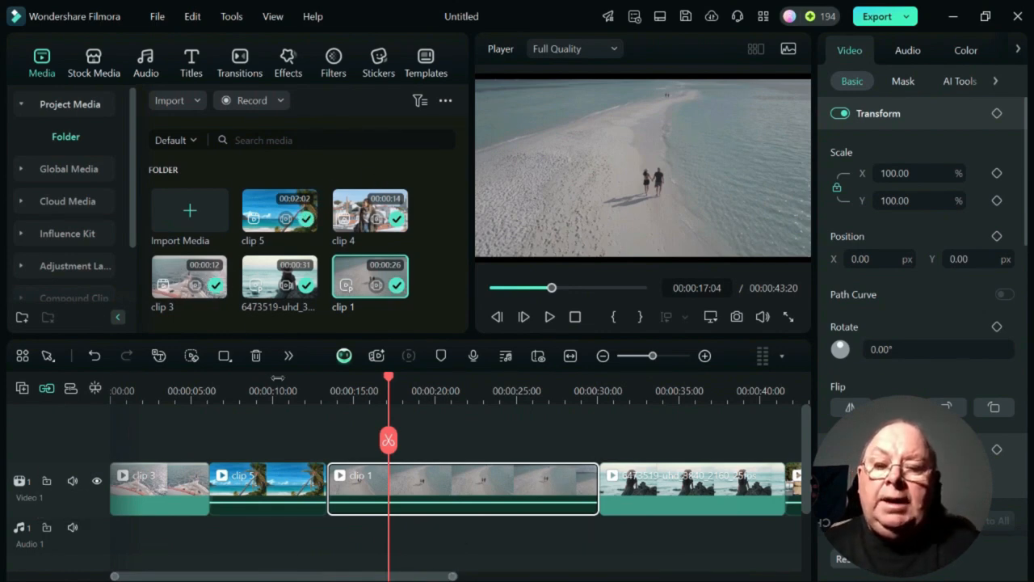
drag(388, 377, 56, 406)
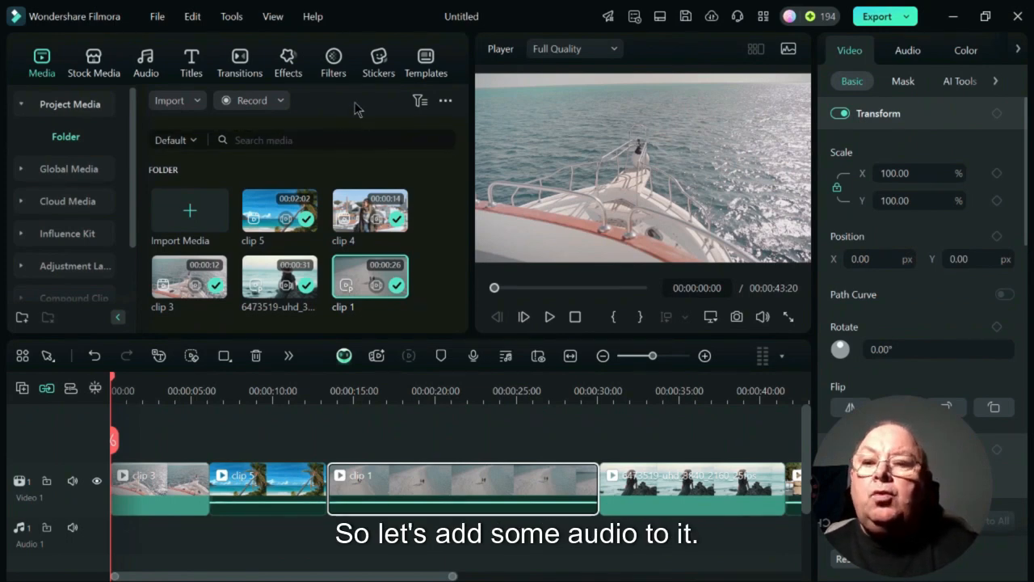
click(148, 60)
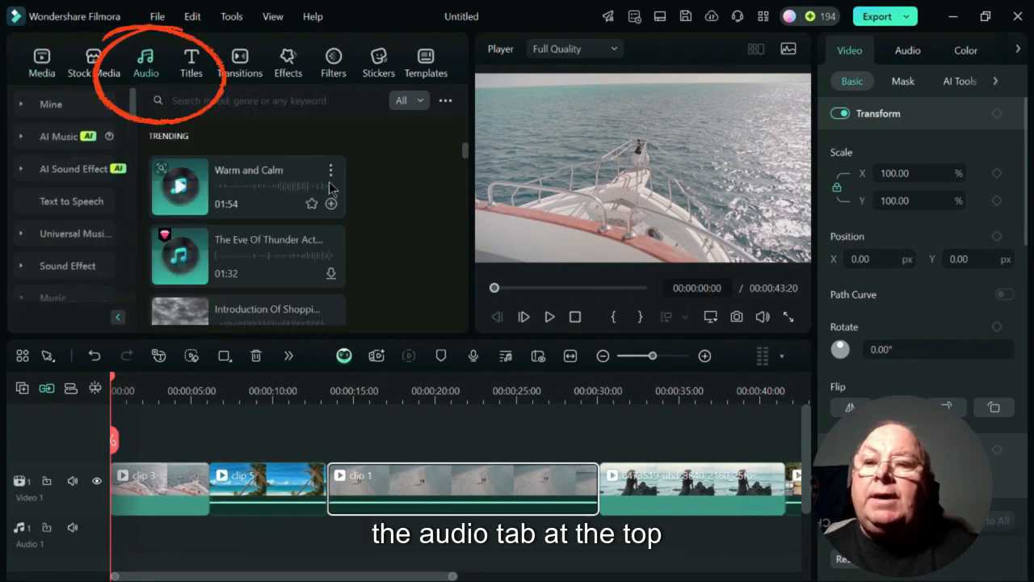
click(235, 102)
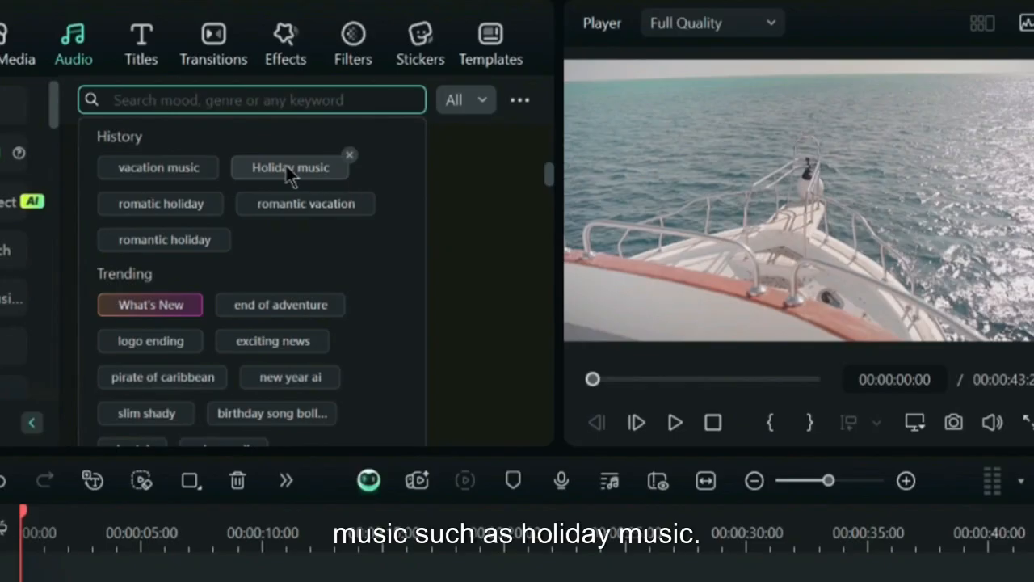
click(291, 147)
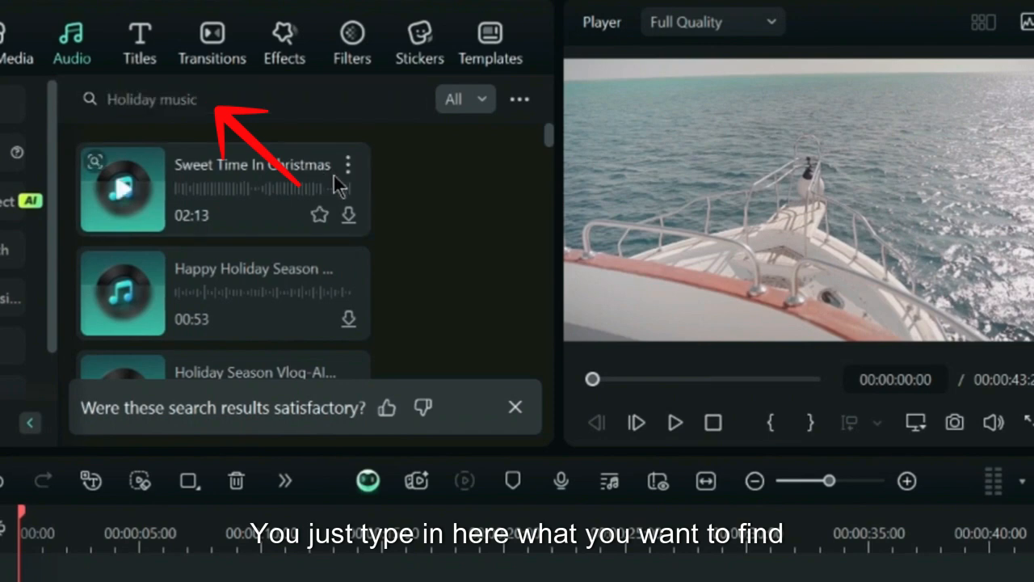
scroll(262, 234, down, 15)
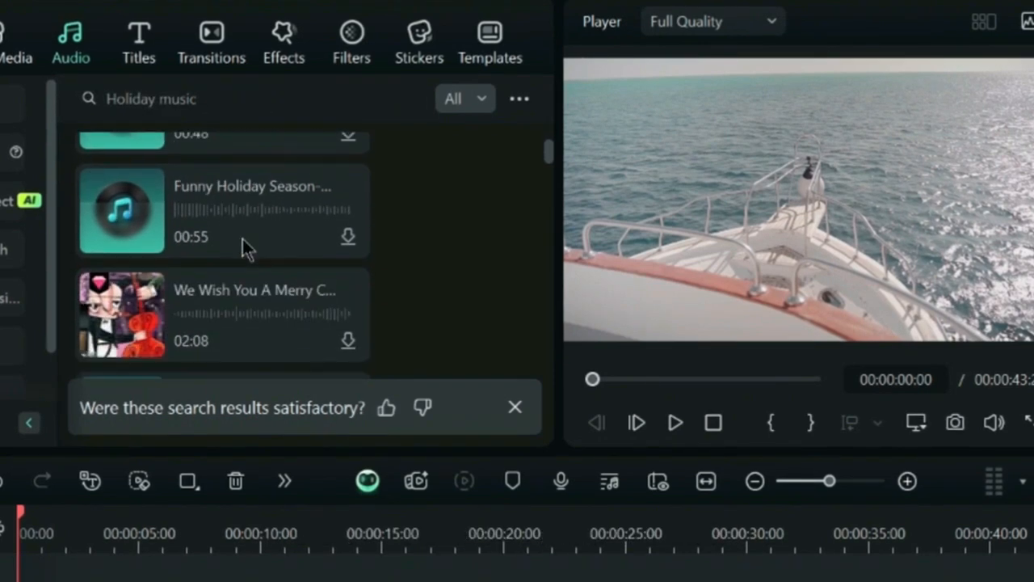
scroll(247, 253, down, 10)
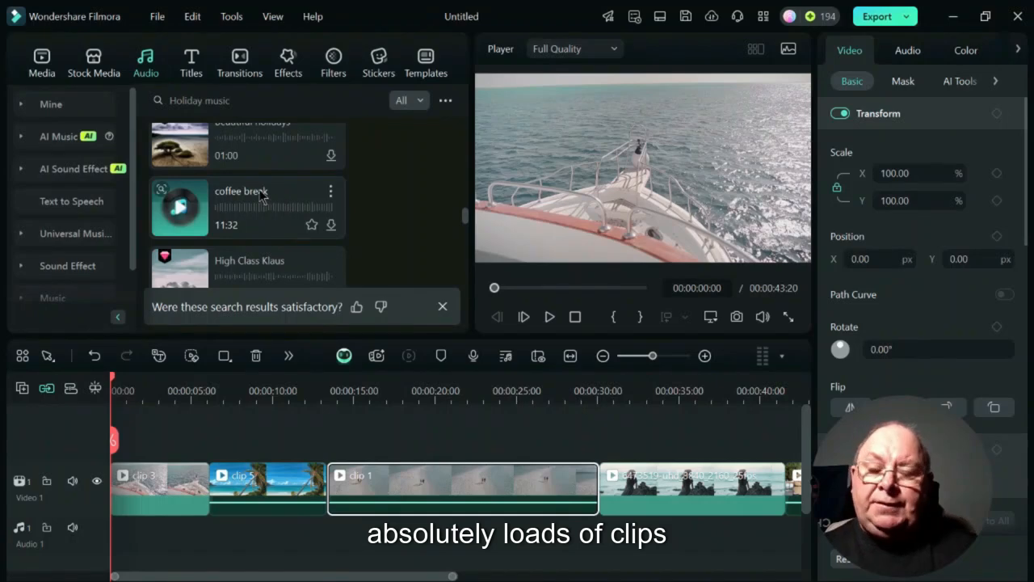
Step: Preview the coffee break track from the search results and add it to the favorites
click(265, 192)
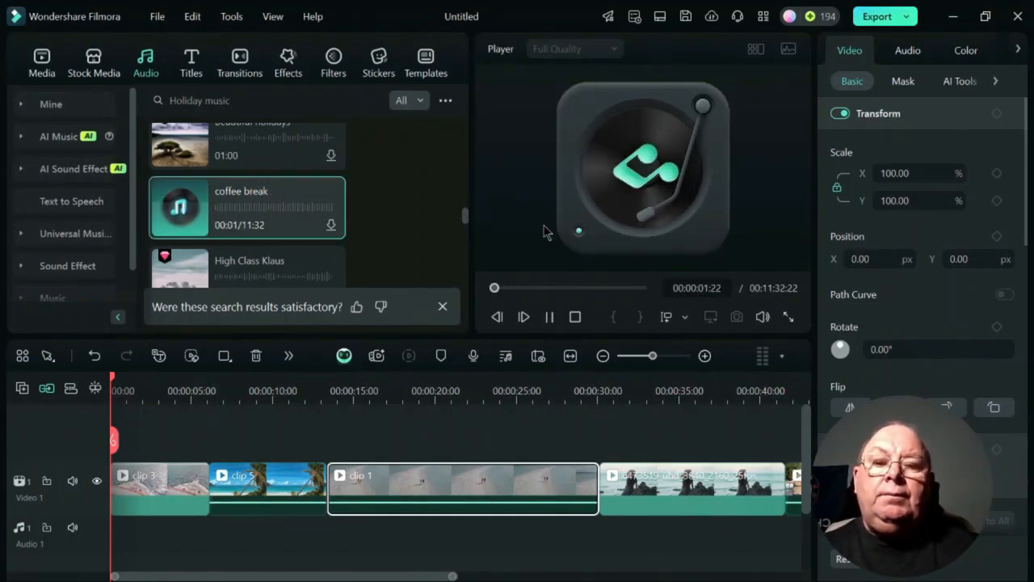
click(549, 317)
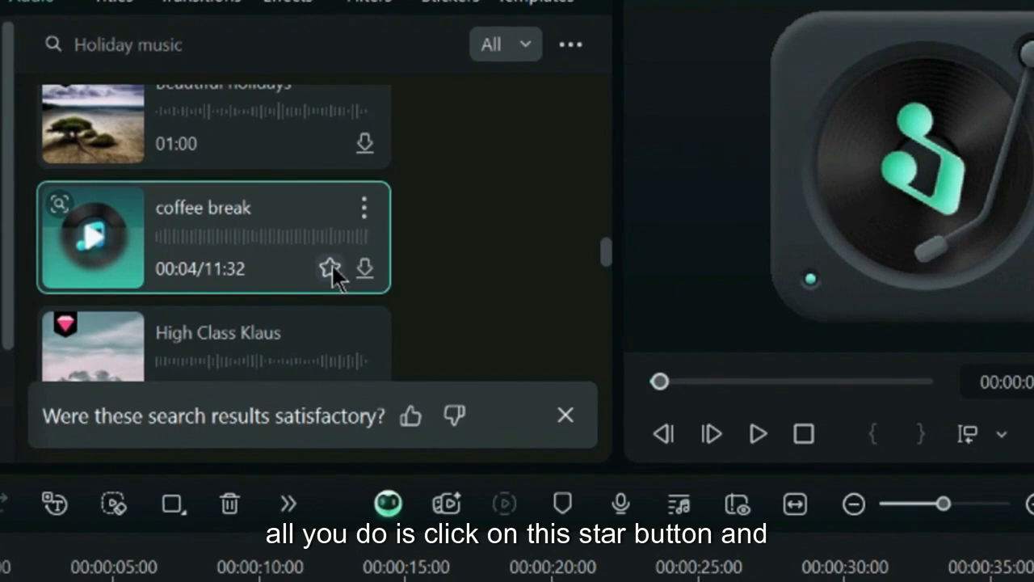
click(329, 269)
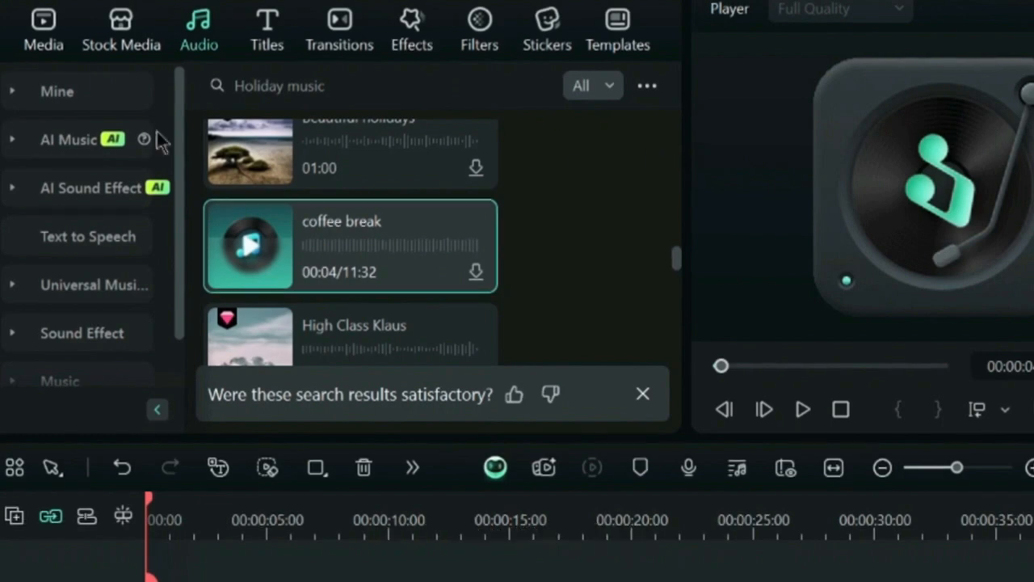
Step: Add the Love with you track from the favorite music to the timeline
click(53, 93)
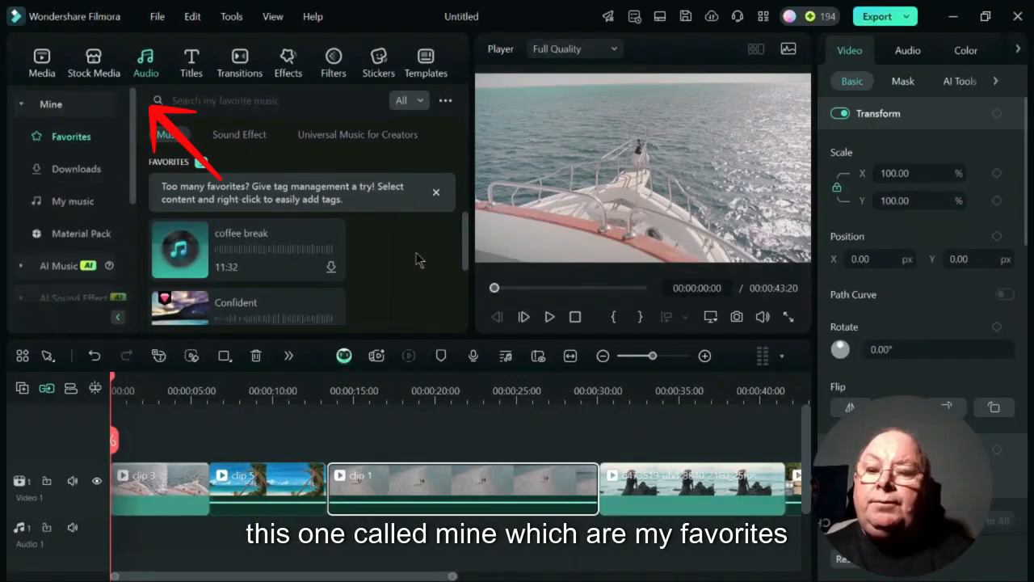
scroll(604, 317, down, 3)
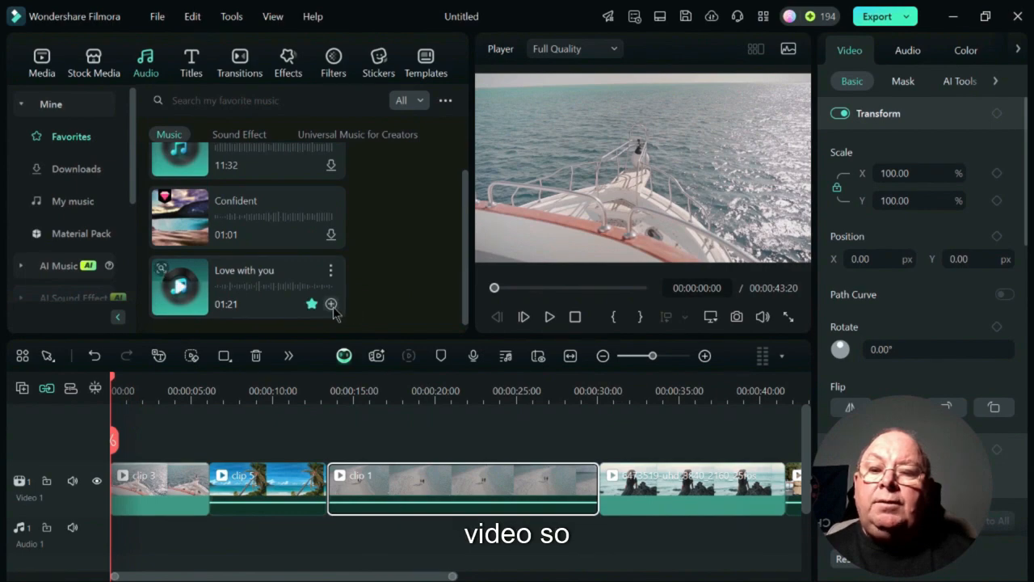
click(331, 304)
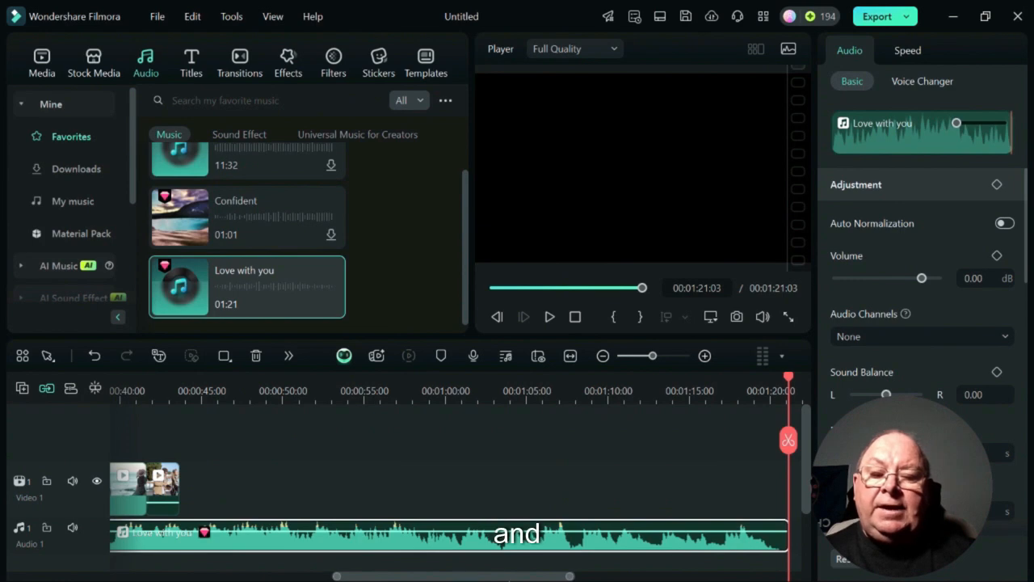
Step: Play the first few seconds of the project from the start to hear the added music
drag(462, 577, 234, 578)
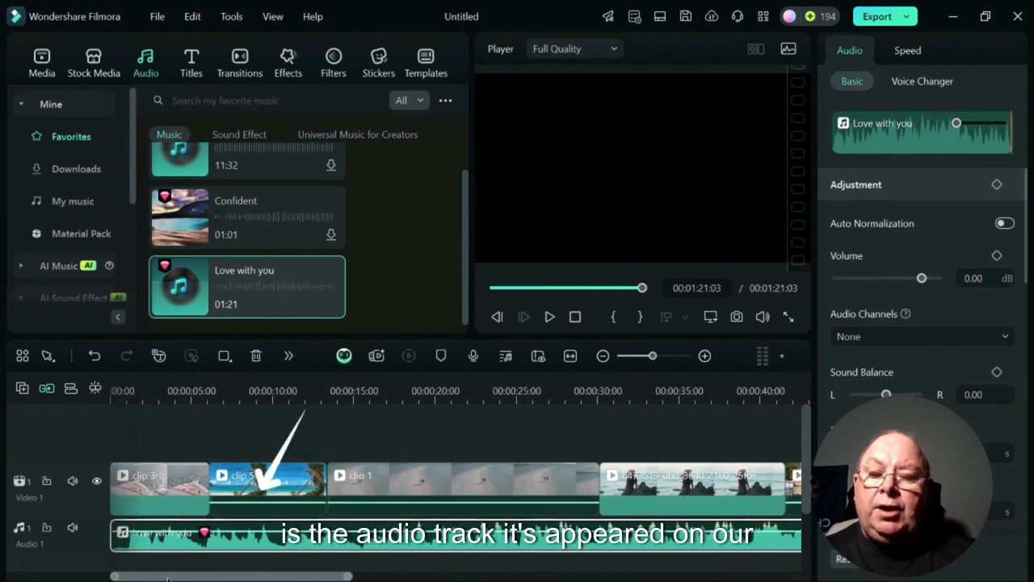
key(Home)
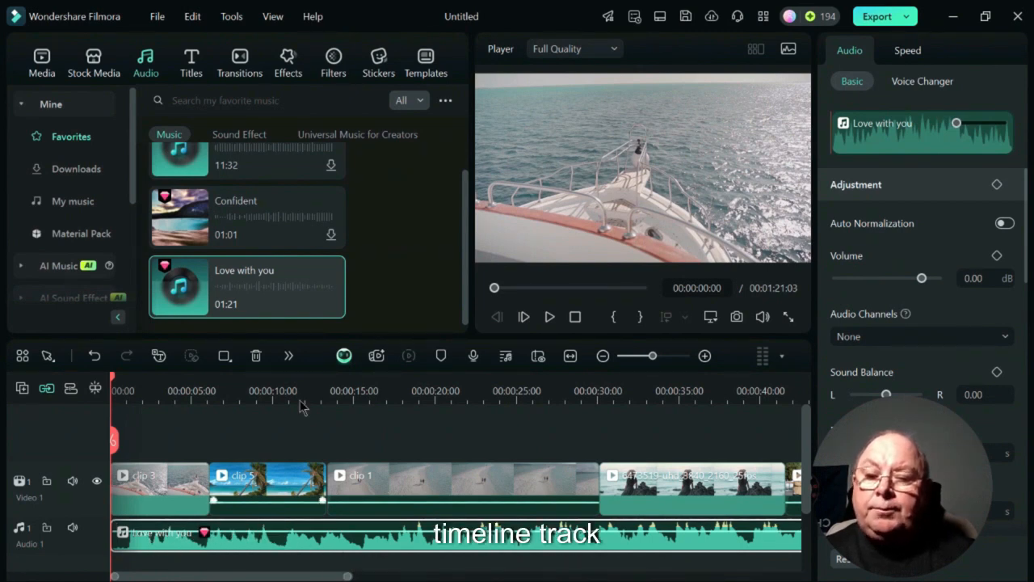
click(547, 317)
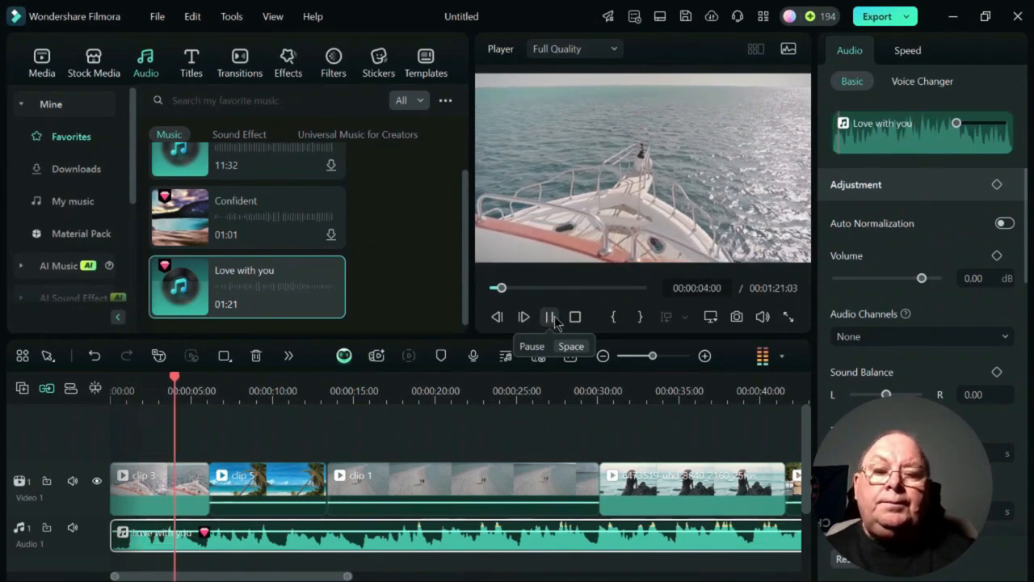
click(550, 318)
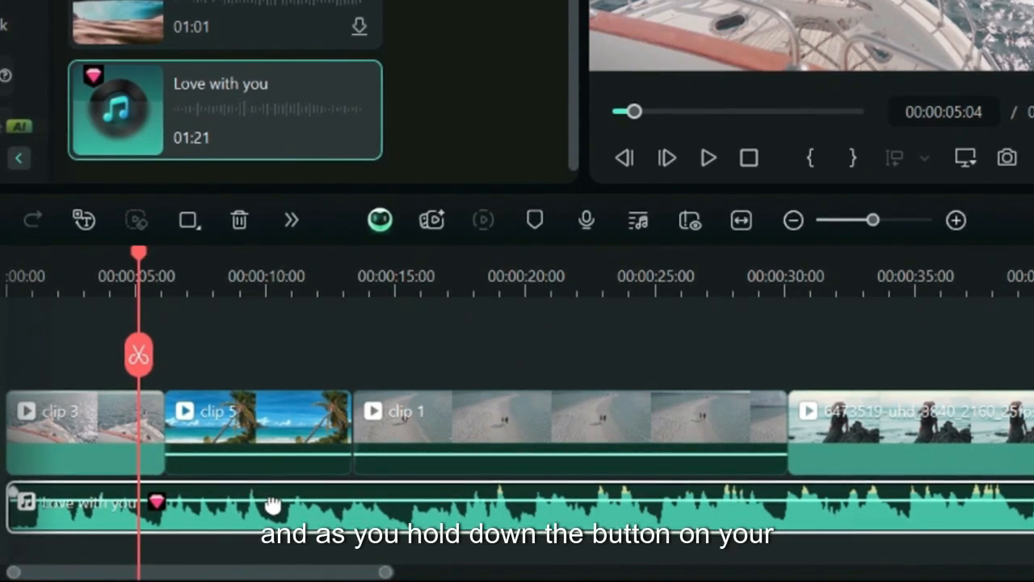
Step: Lower the Love with you track's volume to about -21.02 dB and play a few seconds to check it
drag(272, 504, 272, 512)
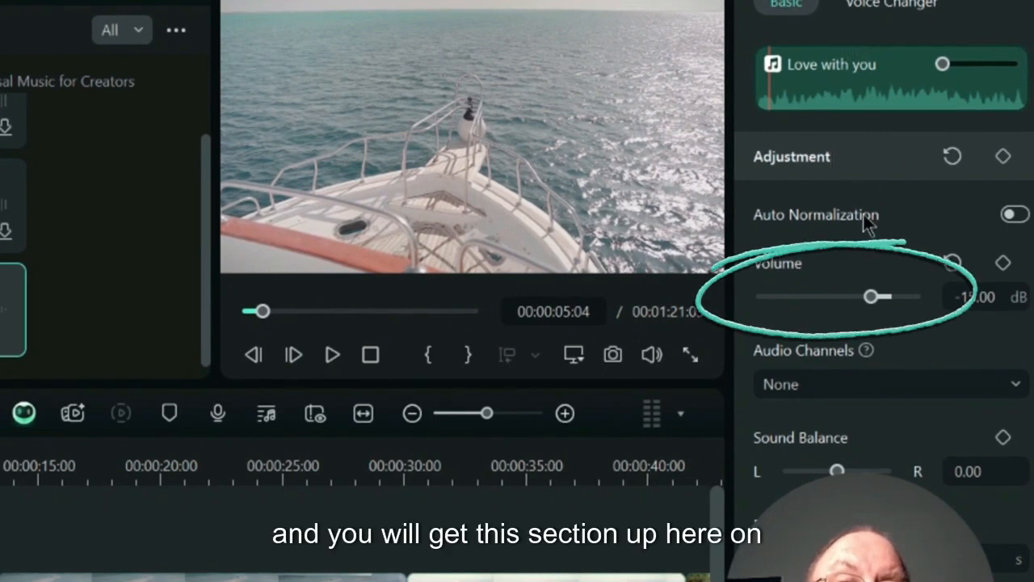
drag(872, 296, 868, 299)
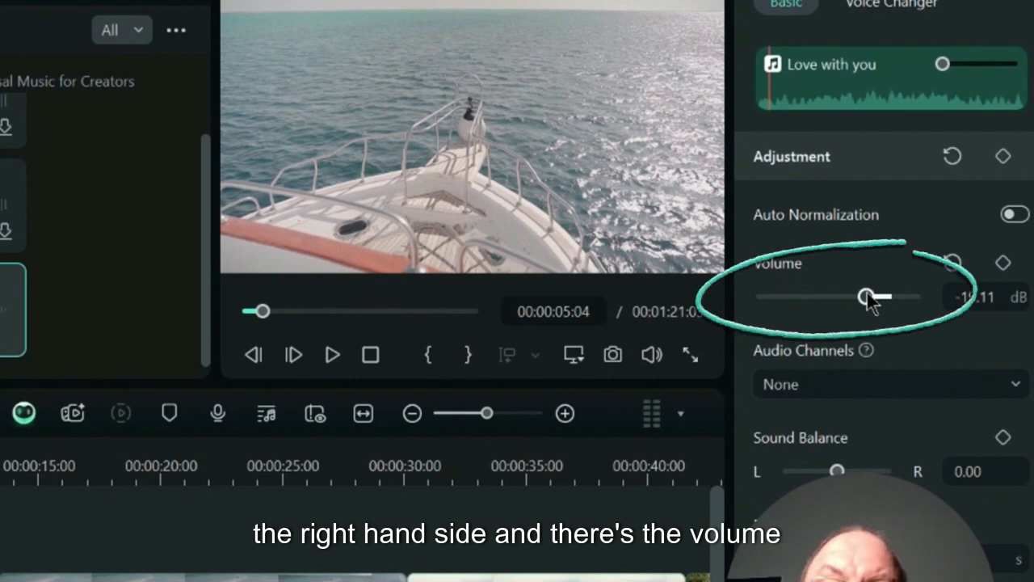
mouse_move(868, 299)
mouse_down()
mouse_move(857, 300)
mouse_move(877, 297)
mouse_move(860, 296)
mouse_up()
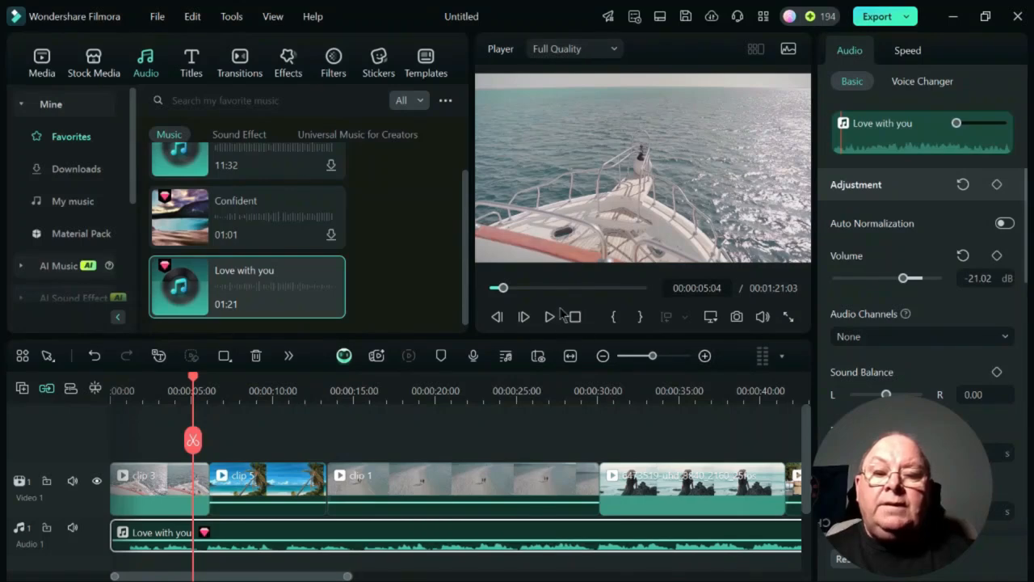
click(549, 318)
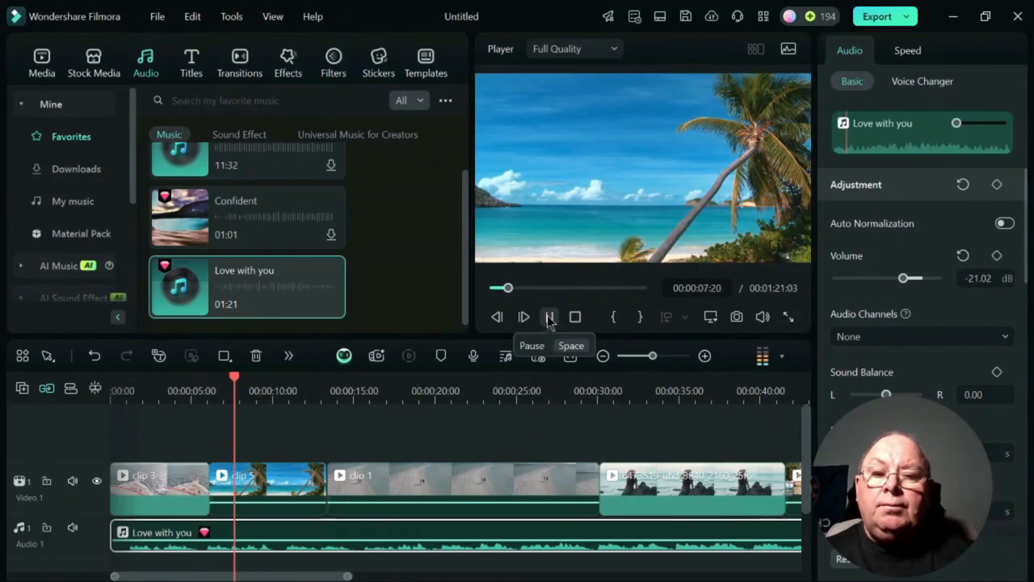
click(550, 318)
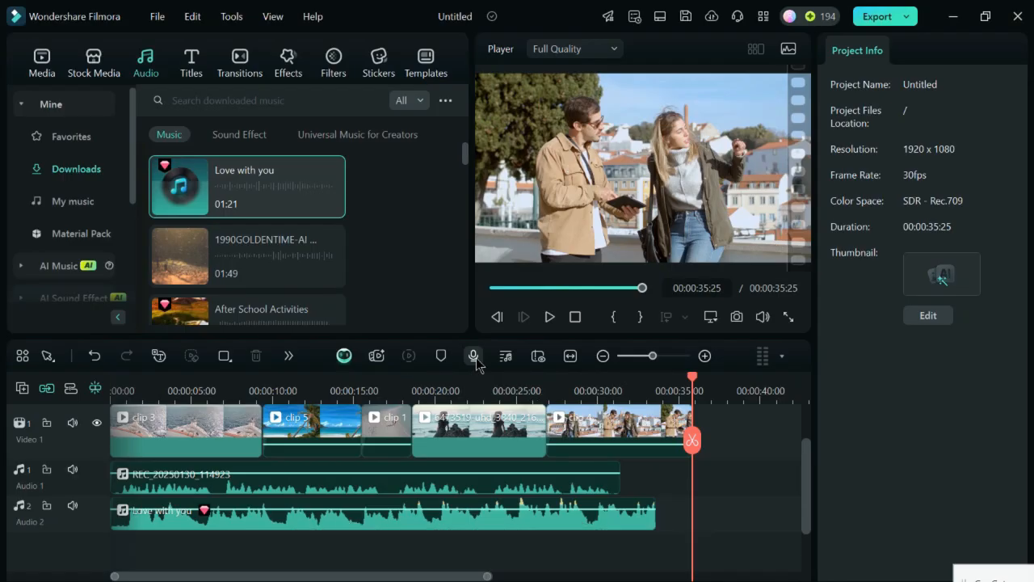
Step: Open the voiceover recorder and review its microphone device choices and save folder, keeping the current settings
click(449, 402)
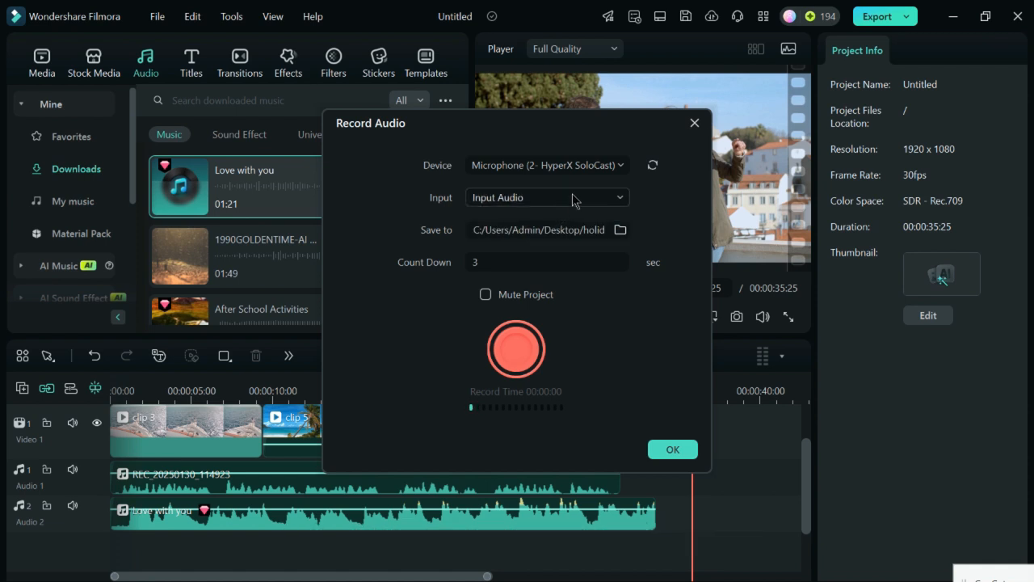
click(622, 166)
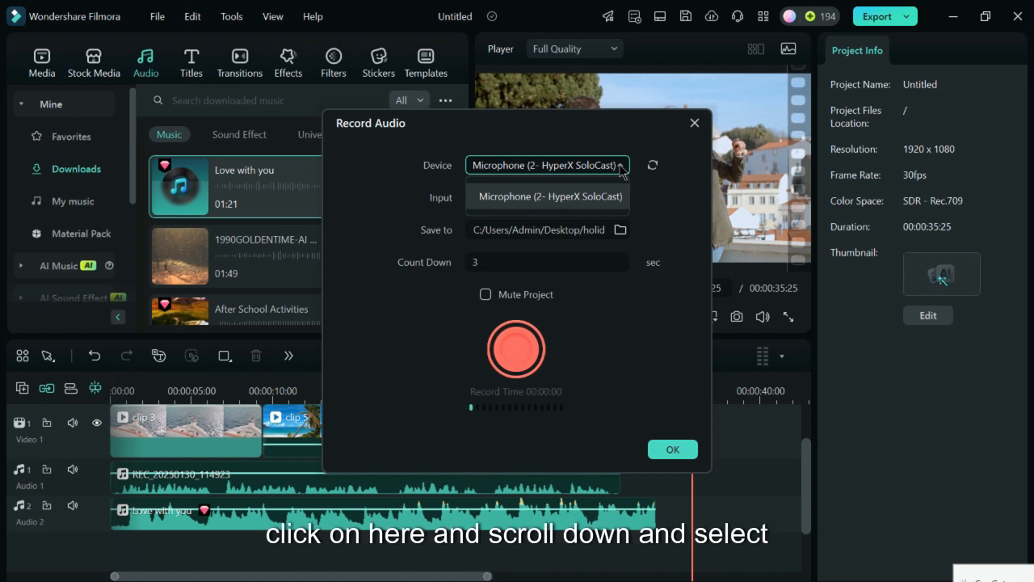
click(621, 166)
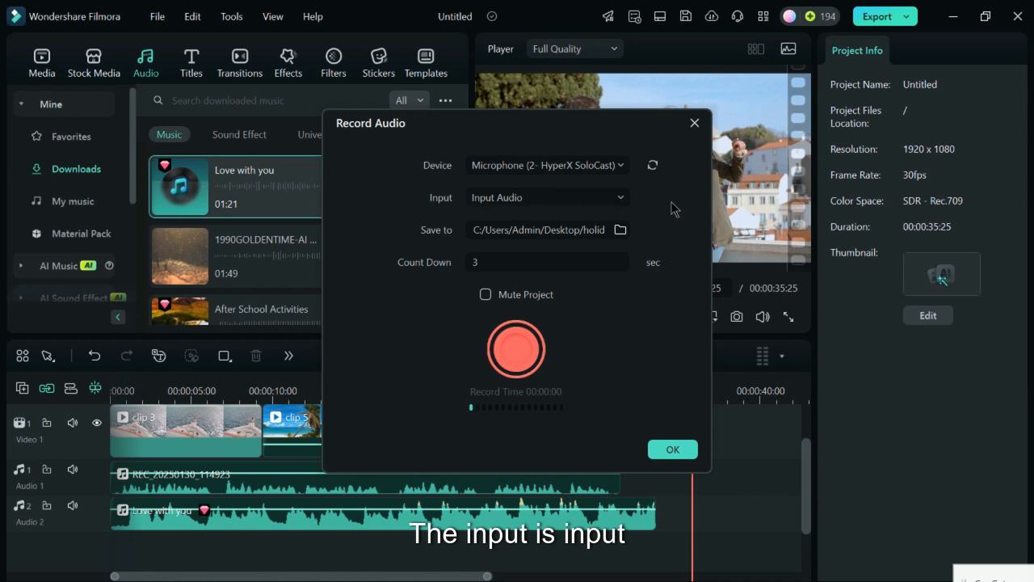
click(620, 230)
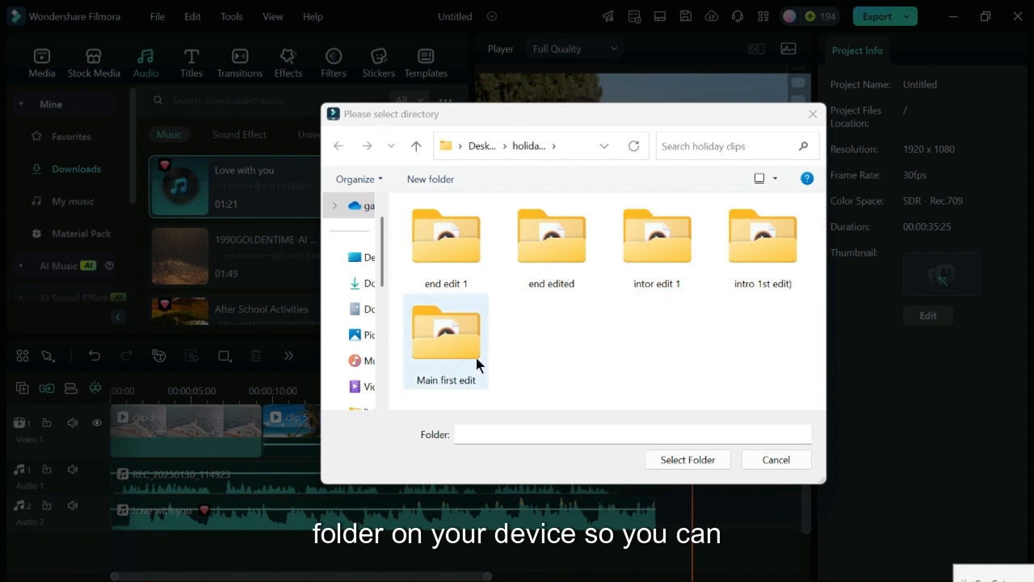
click(531, 145)
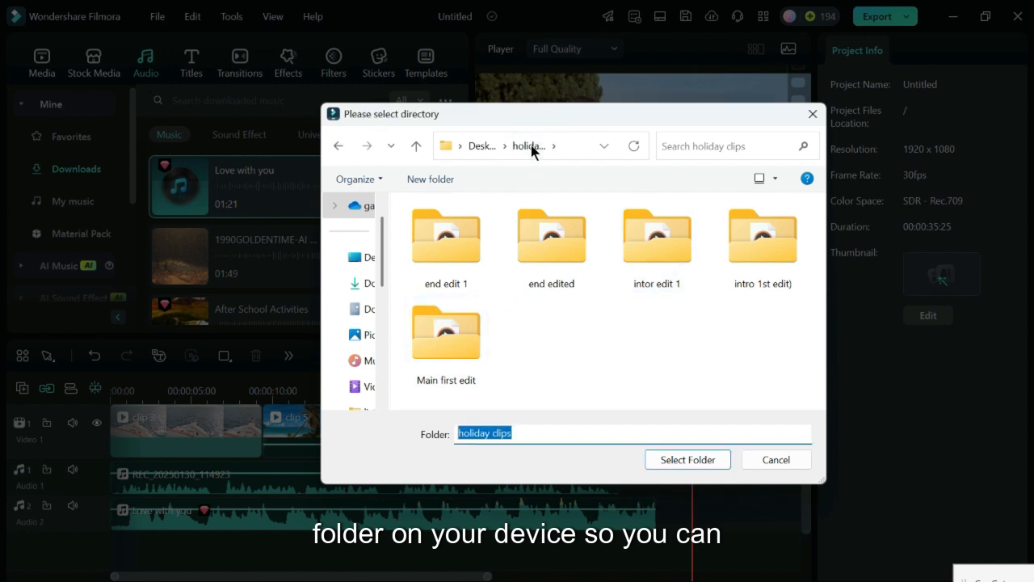
click(788, 464)
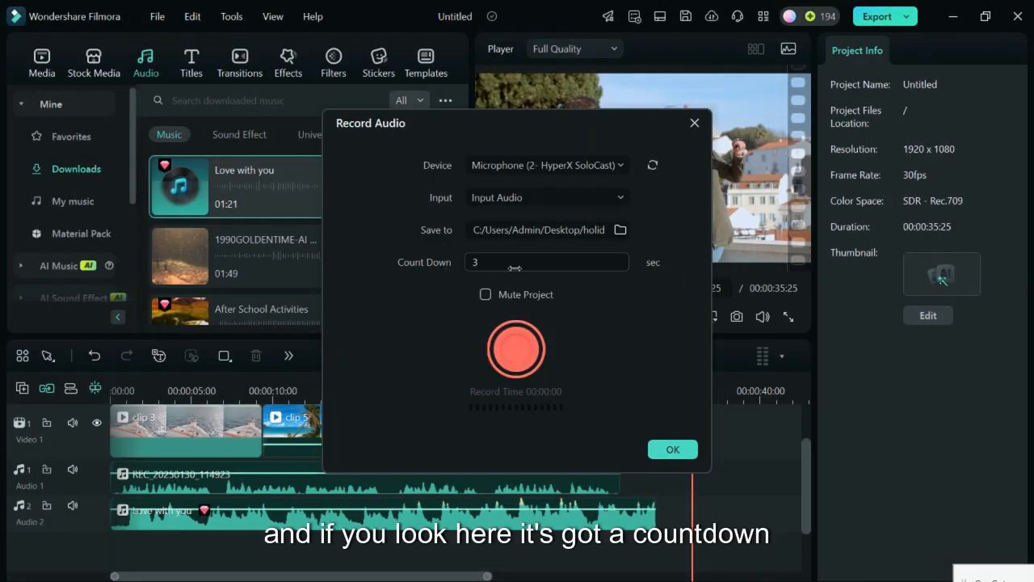
Step: Record a short voiceover from the microphone with a 3-second countdown, and stop the recording
click(556, 264)
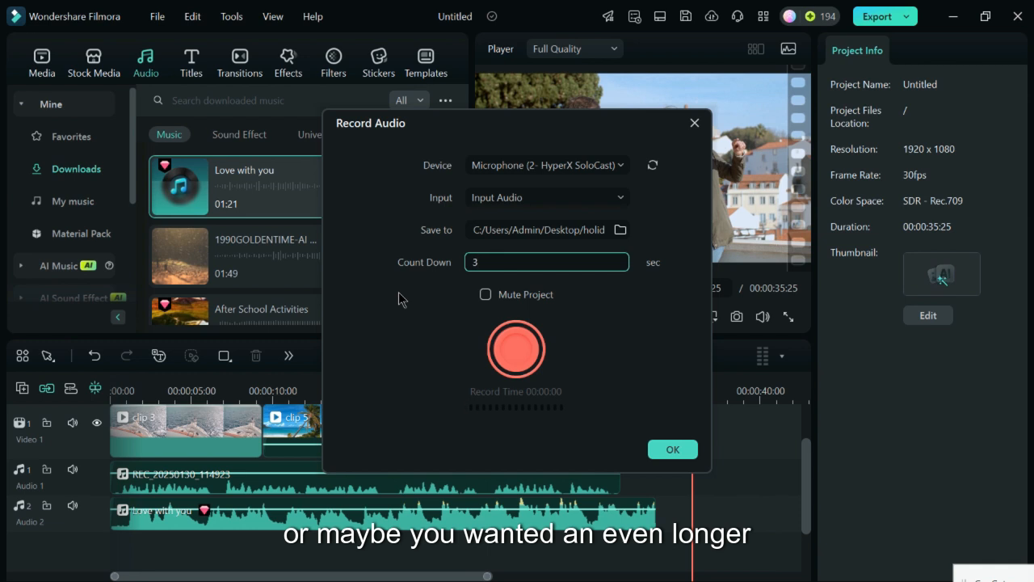
click(514, 345)
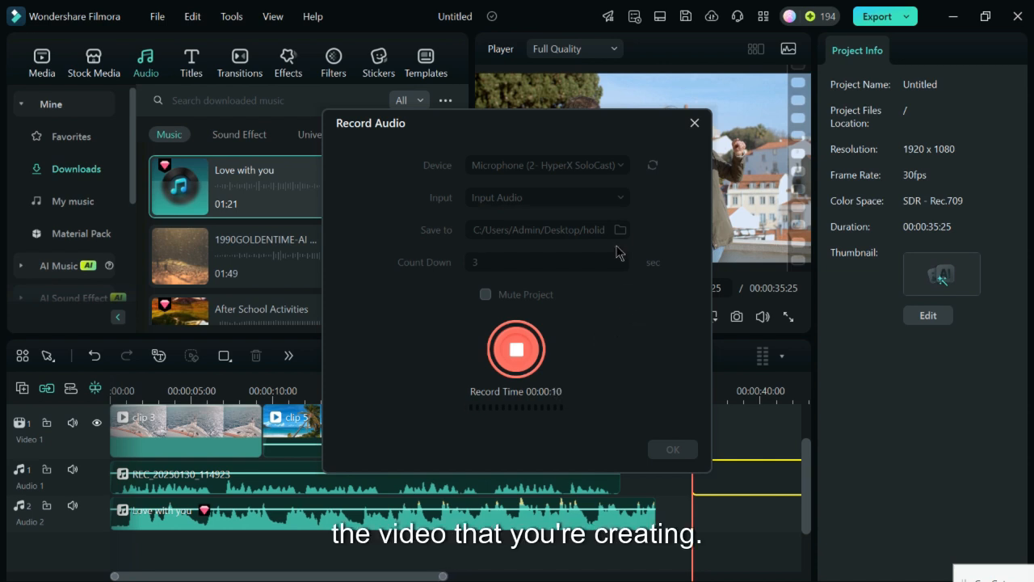
click(517, 349)
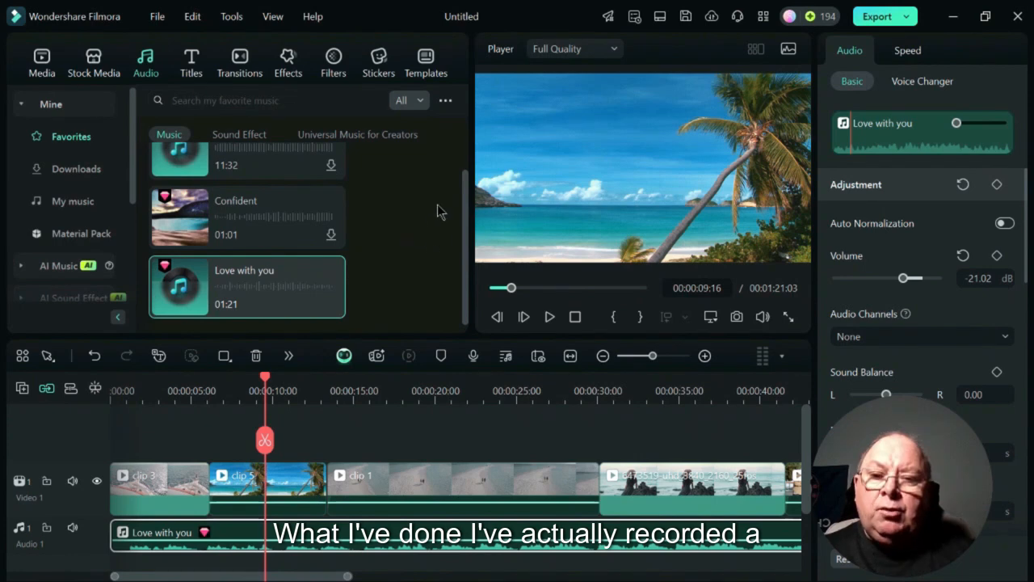
Step: Import the voice recording REC_20250130_114923 from the holiday clips folder into the project media
click(45, 60)
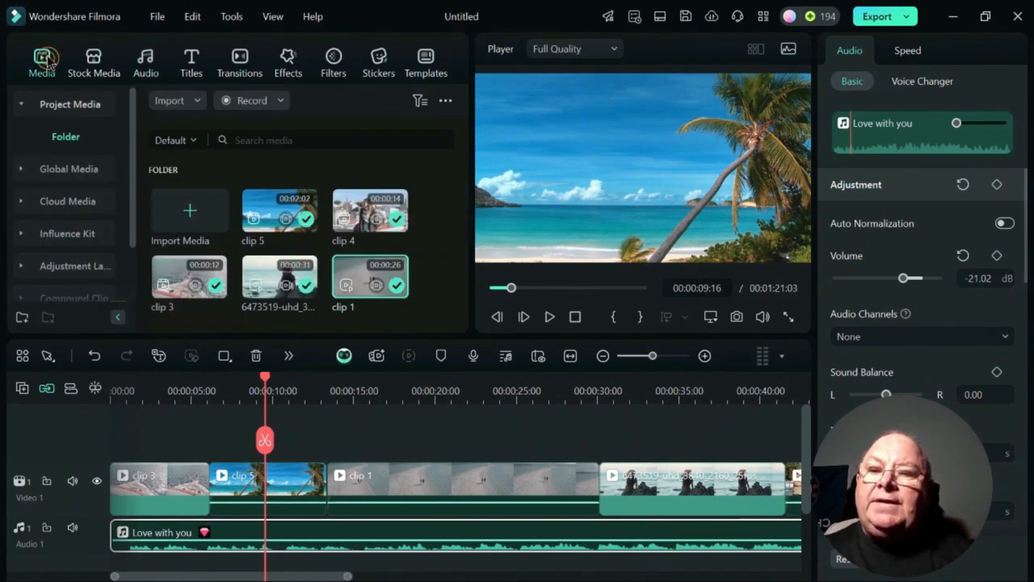
click(192, 215)
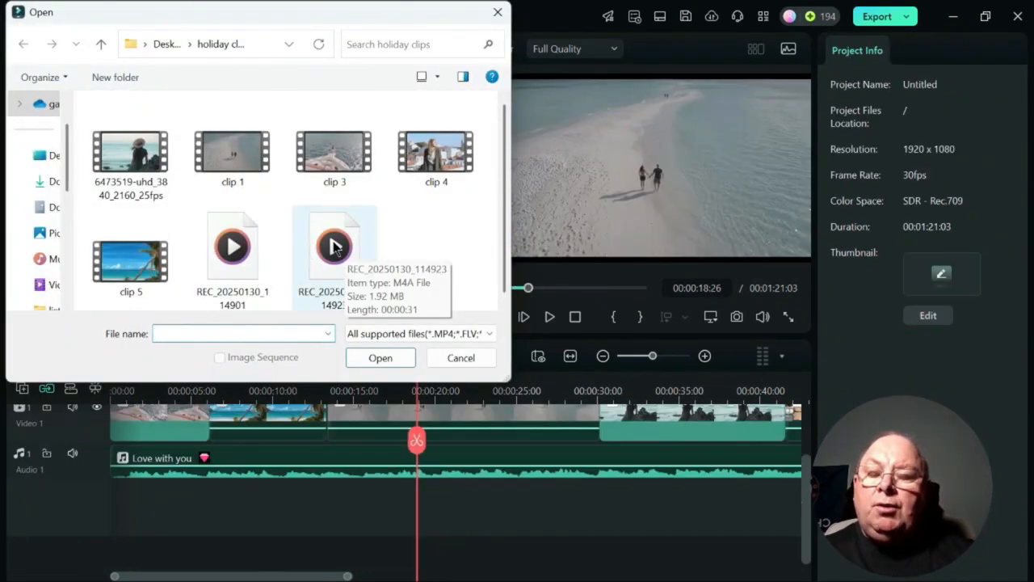
click(335, 246)
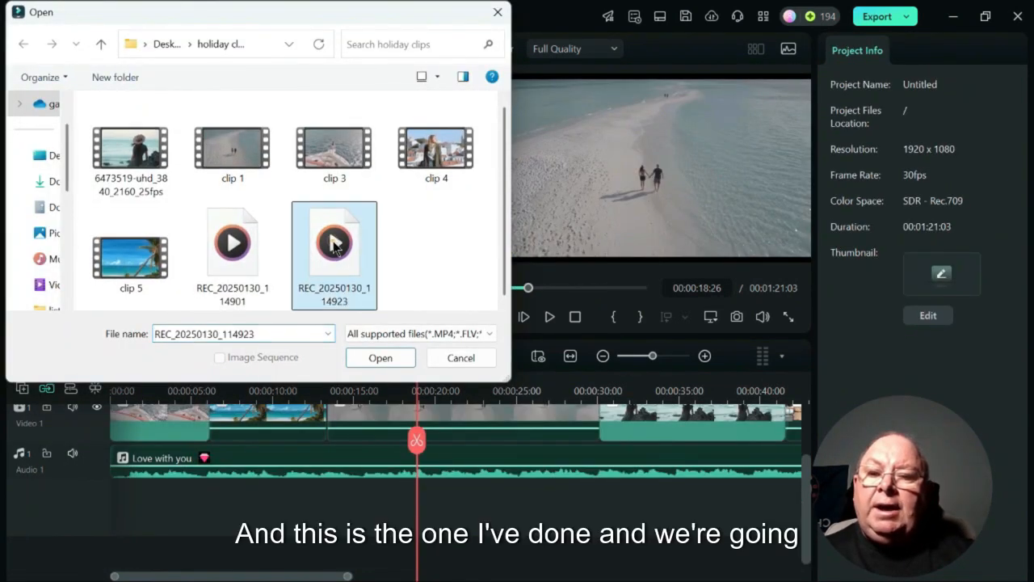
click(380, 357)
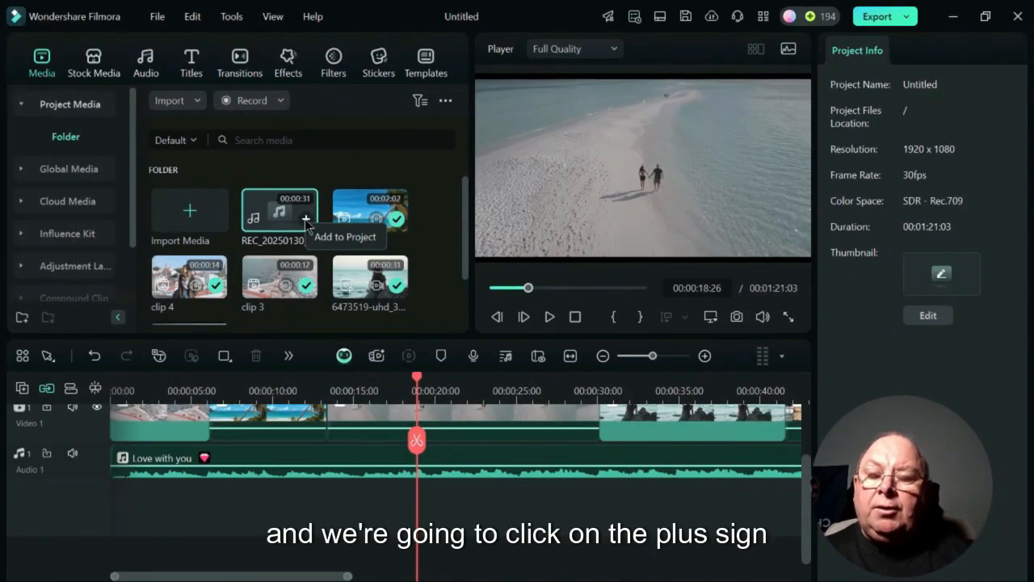
Step: Add the REC_20250130_114923 voice recording to a second audio track and move it to the start of the timeline
click(306, 219)
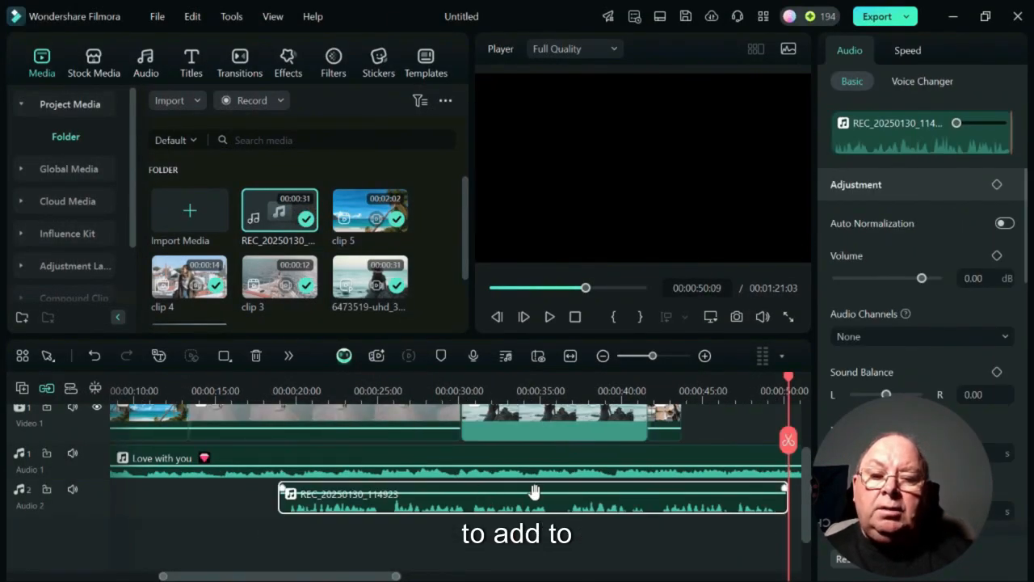
drag(555, 502, 336, 504)
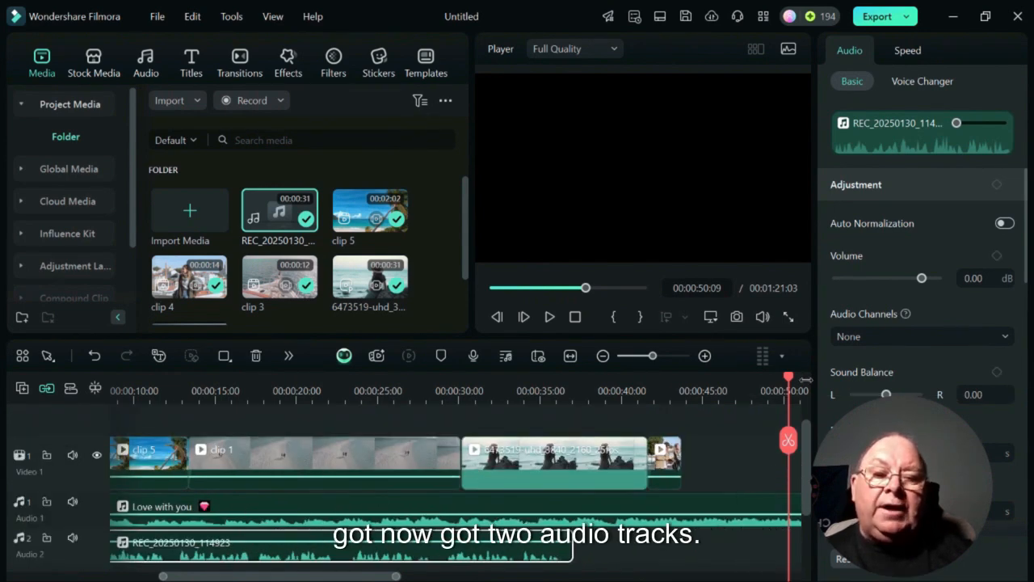
drag(794, 378, 121, 380)
drag(216, 418, 135, 434)
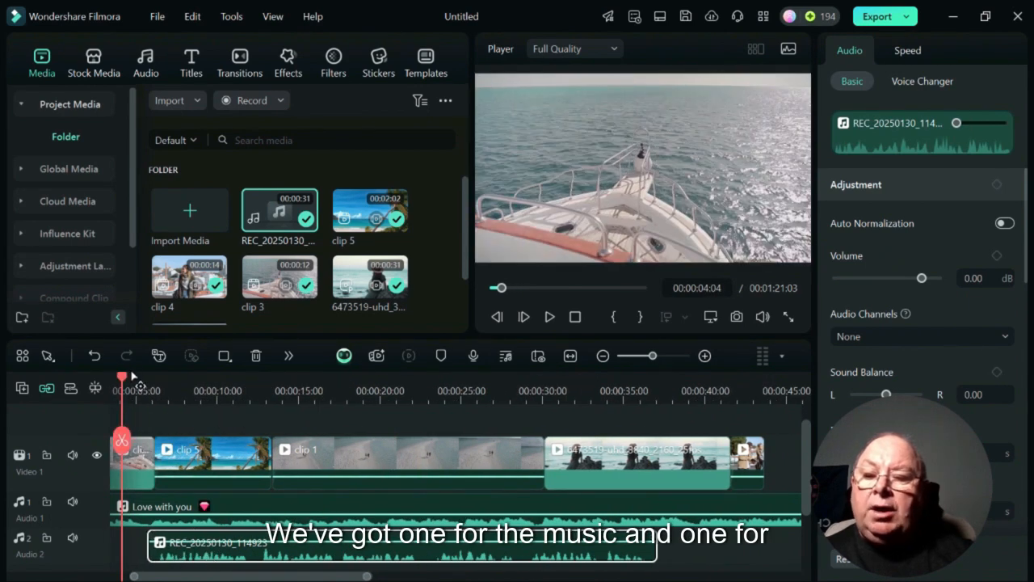
drag(123, 381, 92, 378)
drag(324, 551, 236, 491)
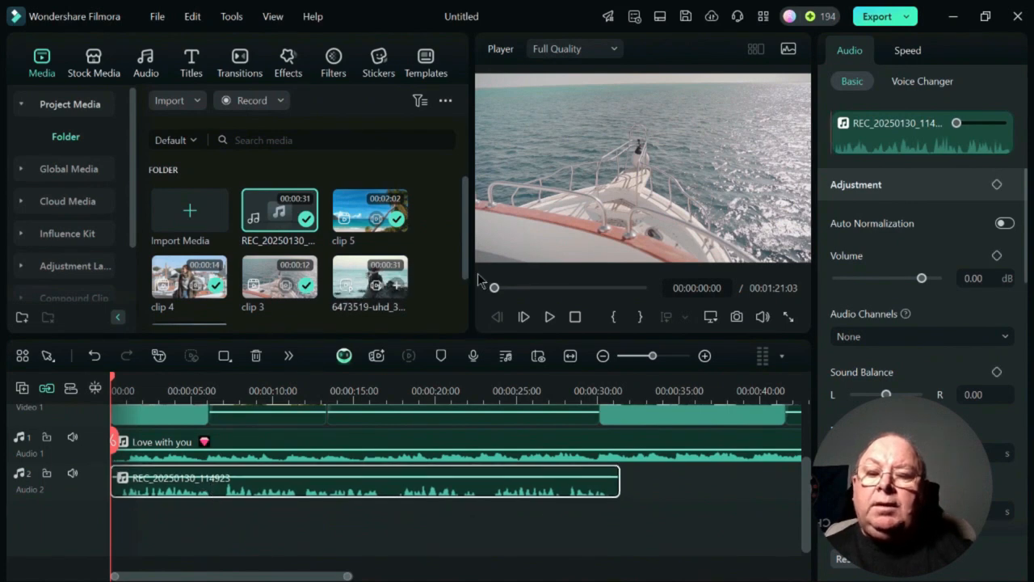
Step: Play the voiceover with the music and raise the recording's volume to 9.44 dB
click(550, 317)
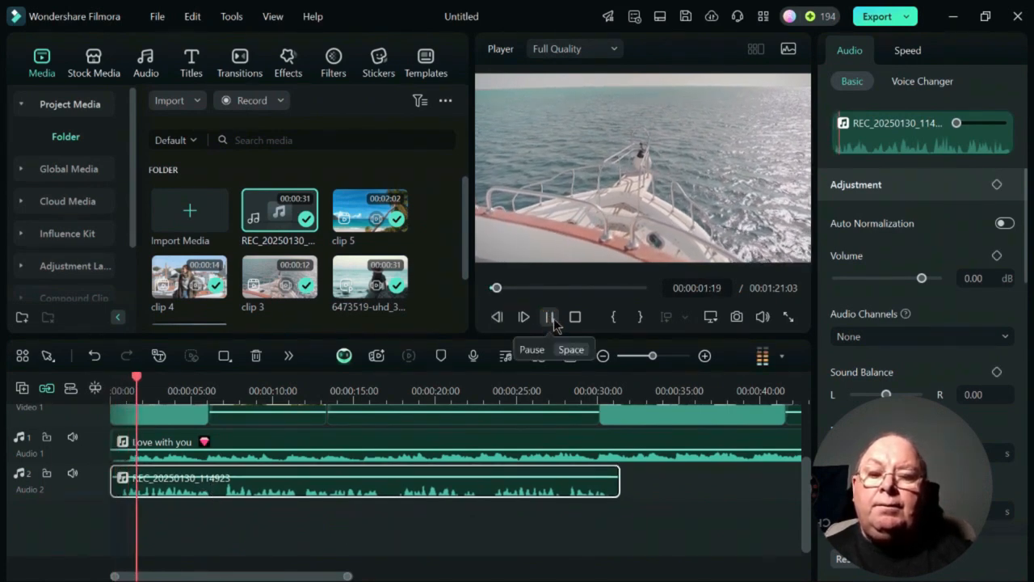
click(550, 319)
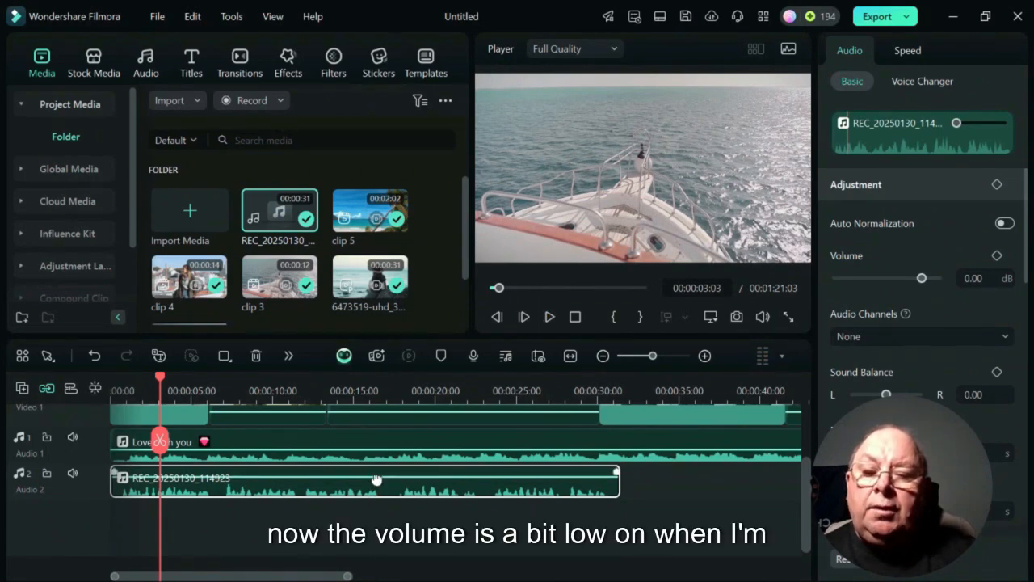
click(549, 318)
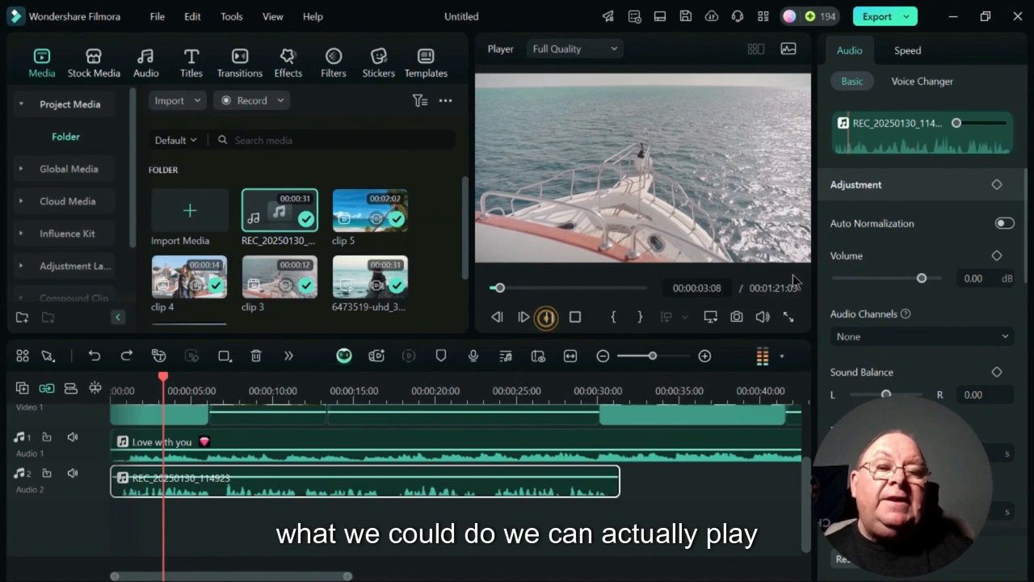
click(921, 277)
mouse_move(922, 278)
mouse_down()
mouse_move(941, 279)
mouse_move(929, 278)
mouse_up()
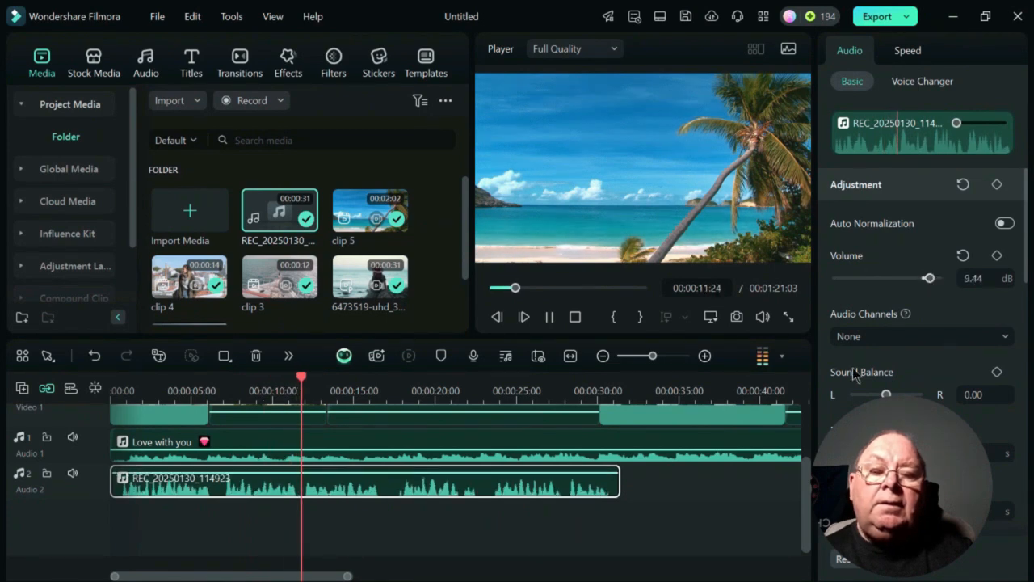
click(549, 317)
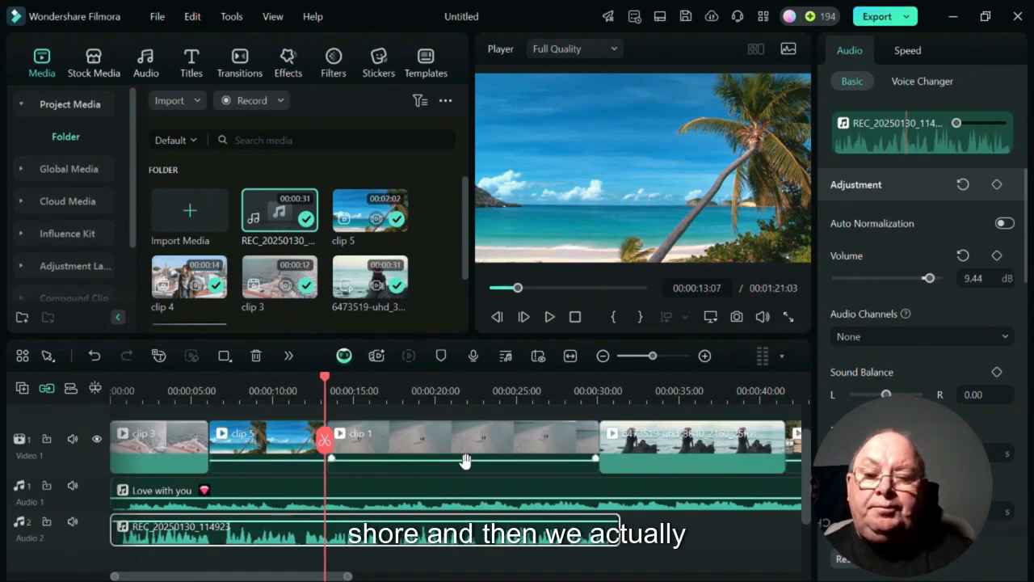
Step: Play the timeline from the start and trim the end of clip 3 to just past 00:00:04:10, matching the voiceover
scroll(466, 460, up, 2)
scroll(467, 458, up, 1)
scroll(443, 466, down, 1)
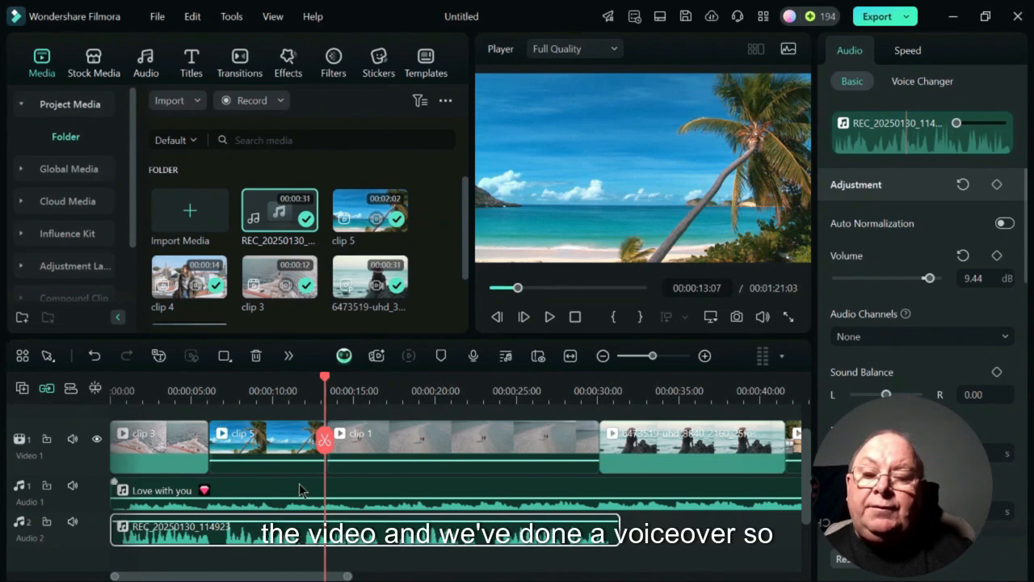
drag(327, 380, 111, 379)
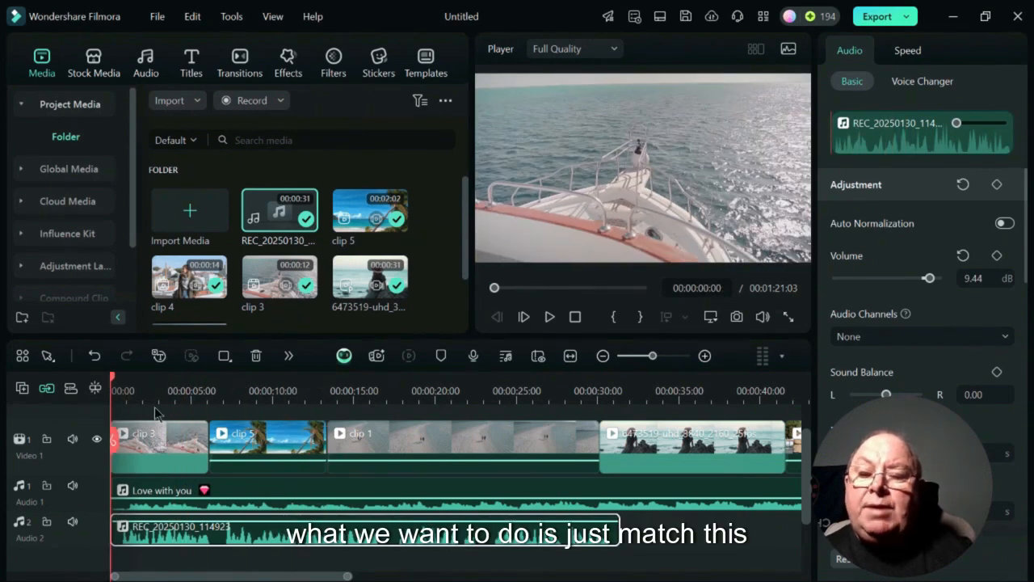
click(549, 318)
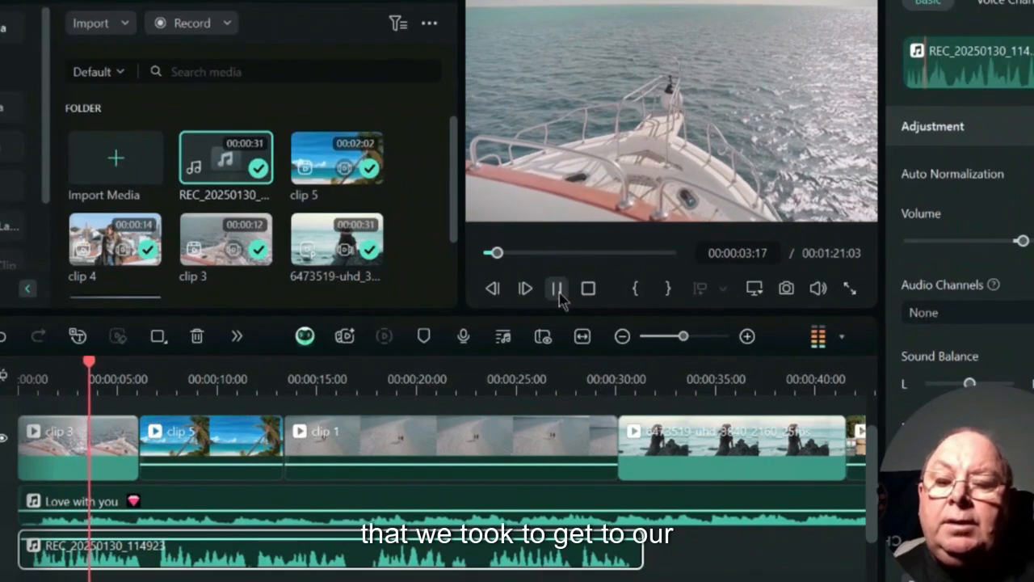
click(557, 288)
drag(129, 459, 110, 459)
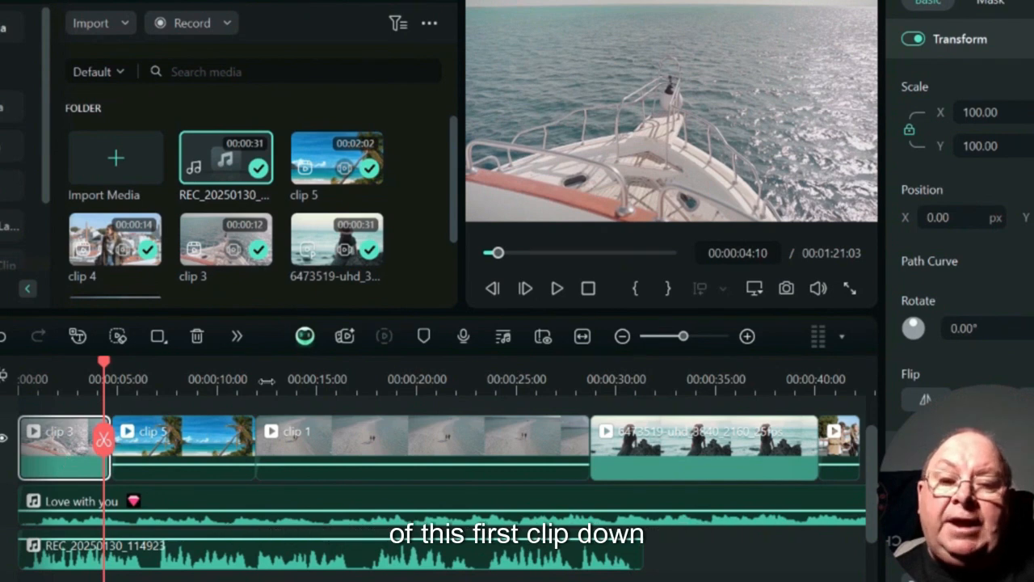
Step: Play on through the beach narration and trim the end of clip 5 to 00:00:09:16
click(558, 289)
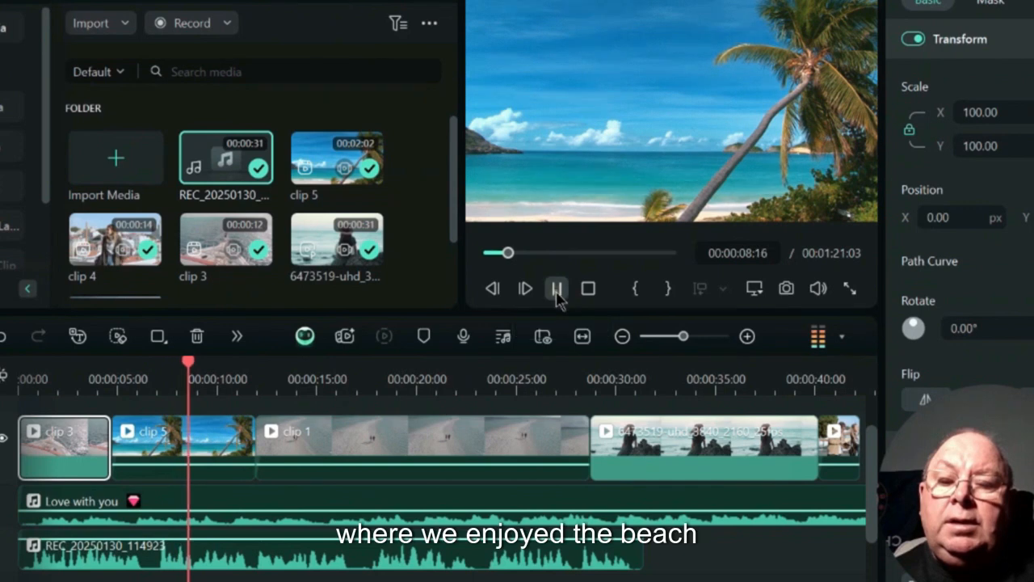
click(556, 290)
click(556, 291)
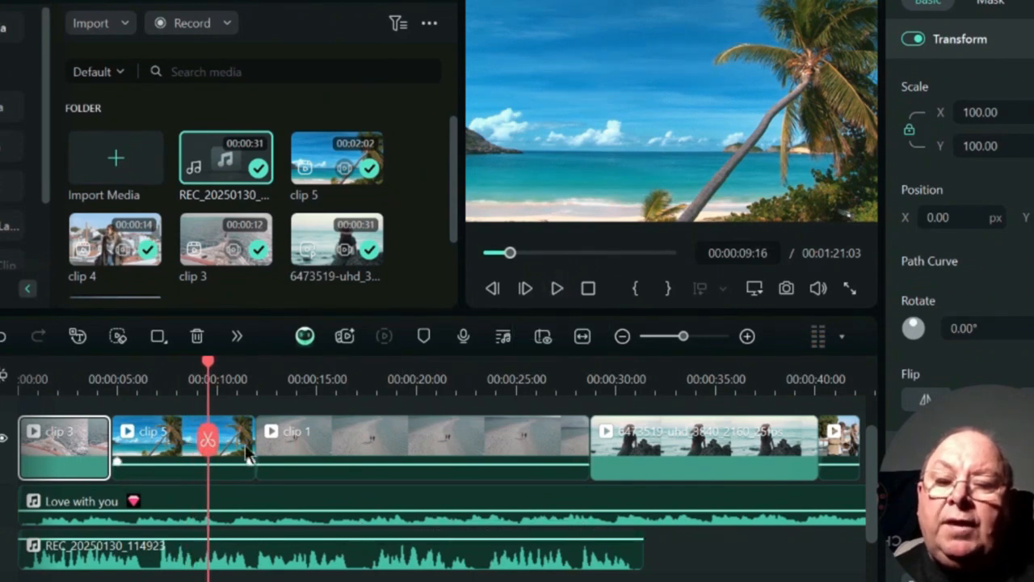
drag(253, 446, 207, 444)
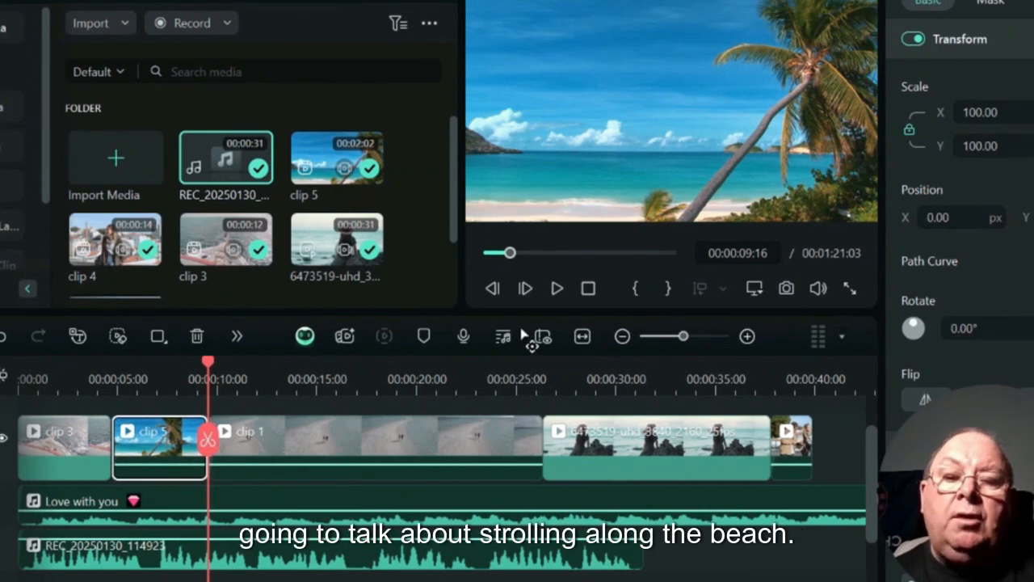
Step: Play the shore walk narration and shorten clip 1 so it ends just after 00:00:12:14
click(557, 291)
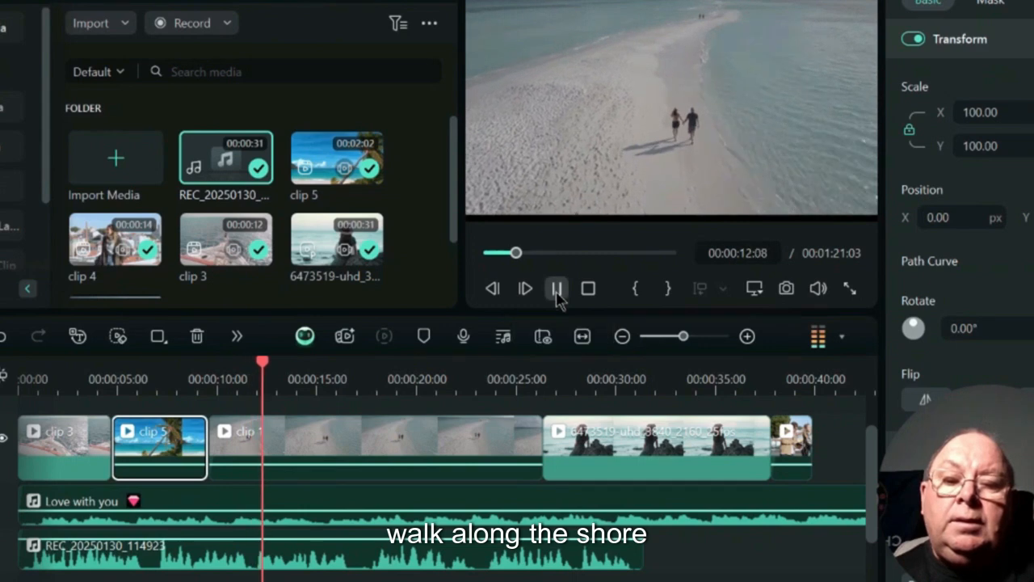
click(556, 291)
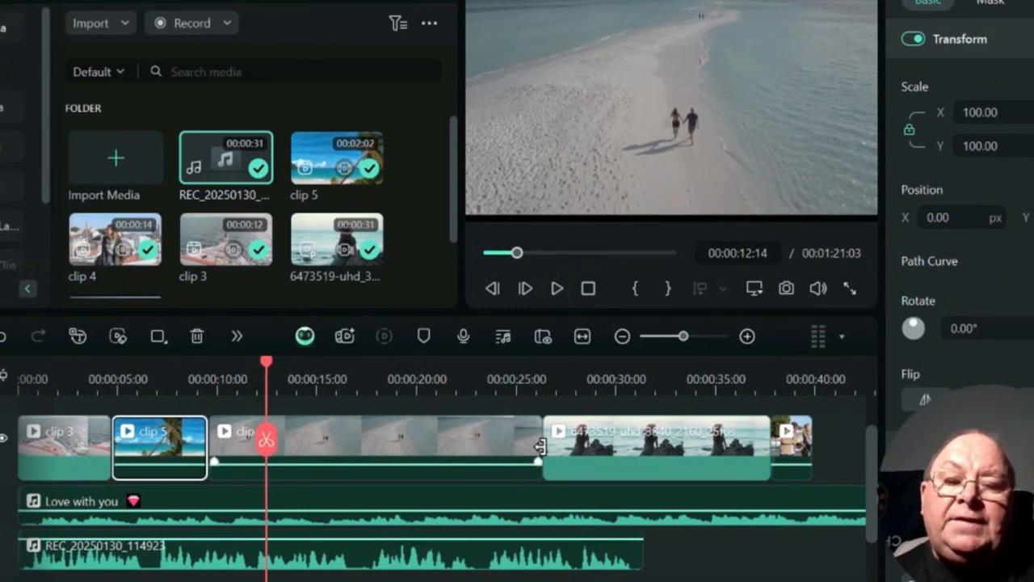
drag(540, 446, 268, 447)
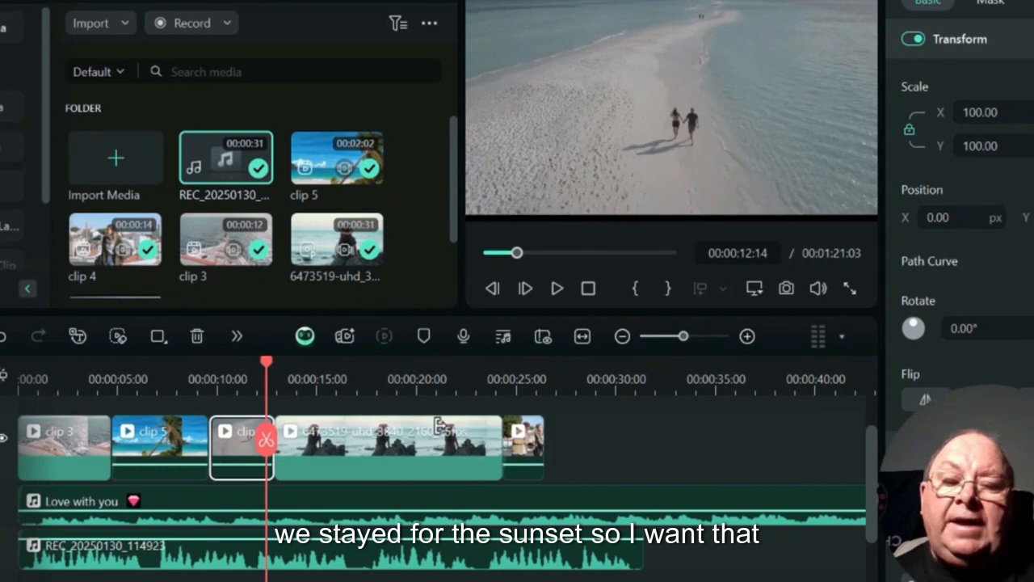
Step: Play the sunset narration and trim the end of the 6473519-uhd clip to 00:00:21:06
click(559, 290)
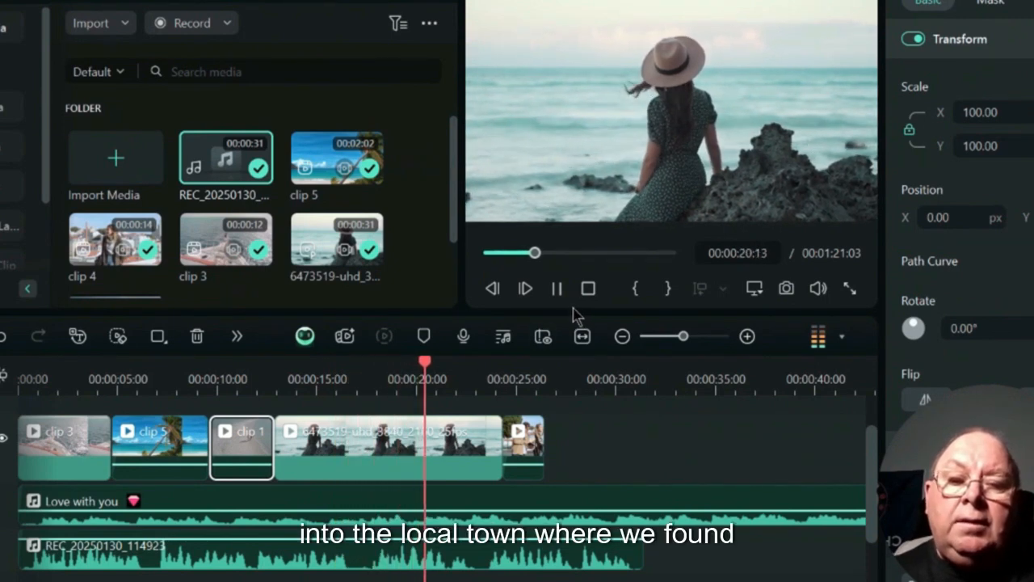
click(557, 288)
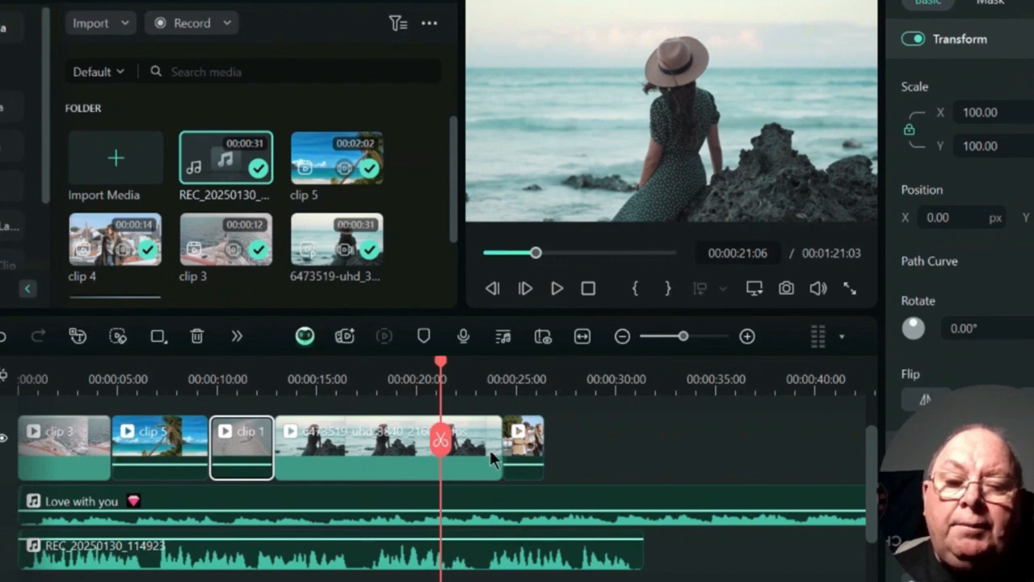
drag(494, 458, 440, 458)
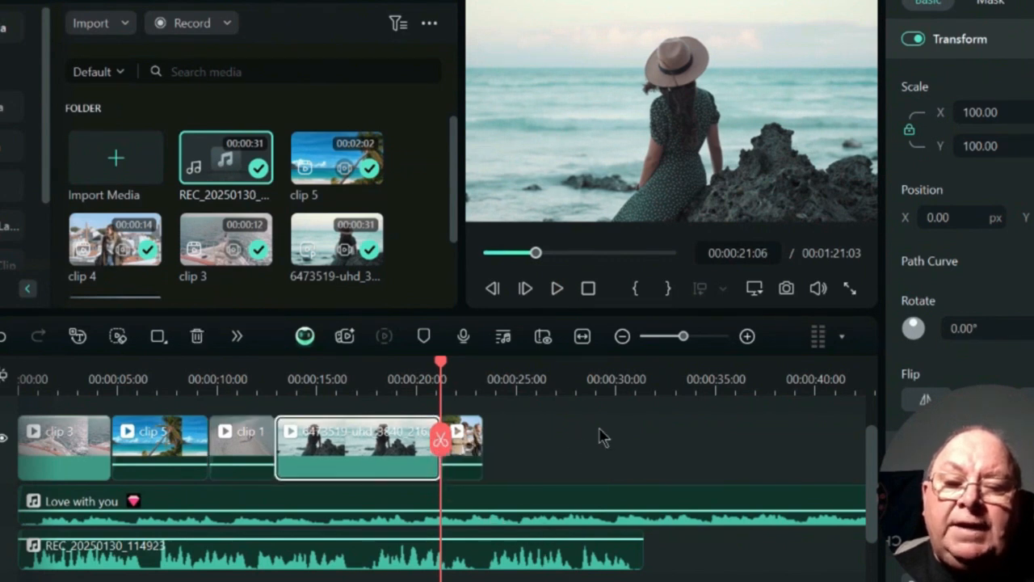
Step: Replay the voiceover around the sunset and town clips to find the unwanted passage, stopping playback at 00:00:20:02
click(557, 289)
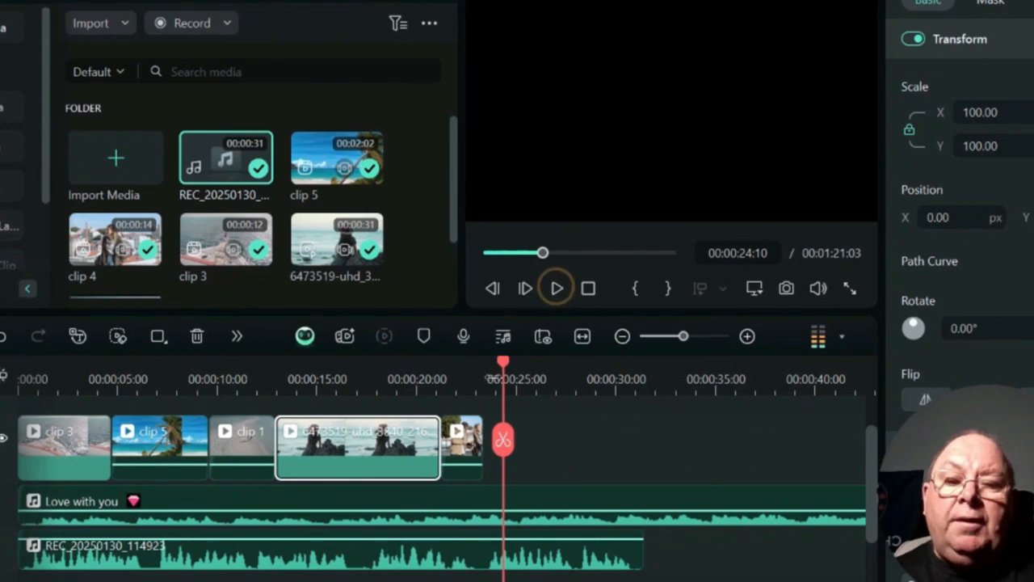
drag(499, 364, 326, 365)
click(557, 288)
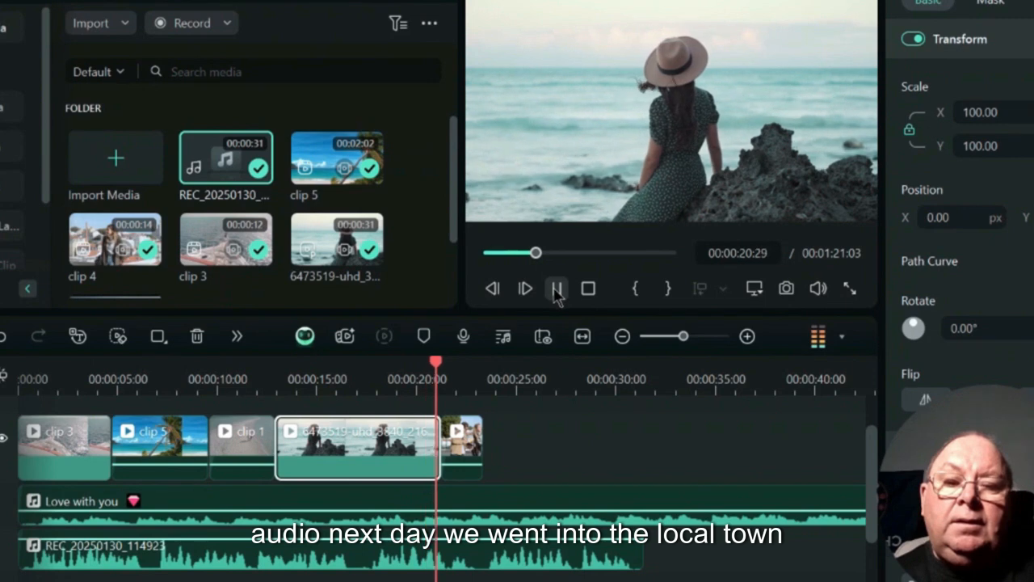
click(556, 288)
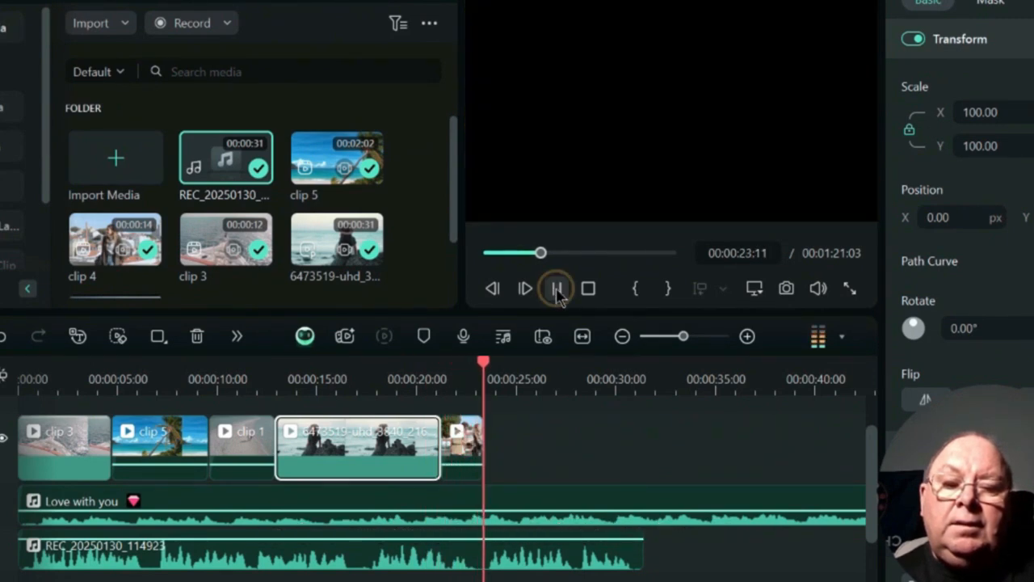
click(556, 288)
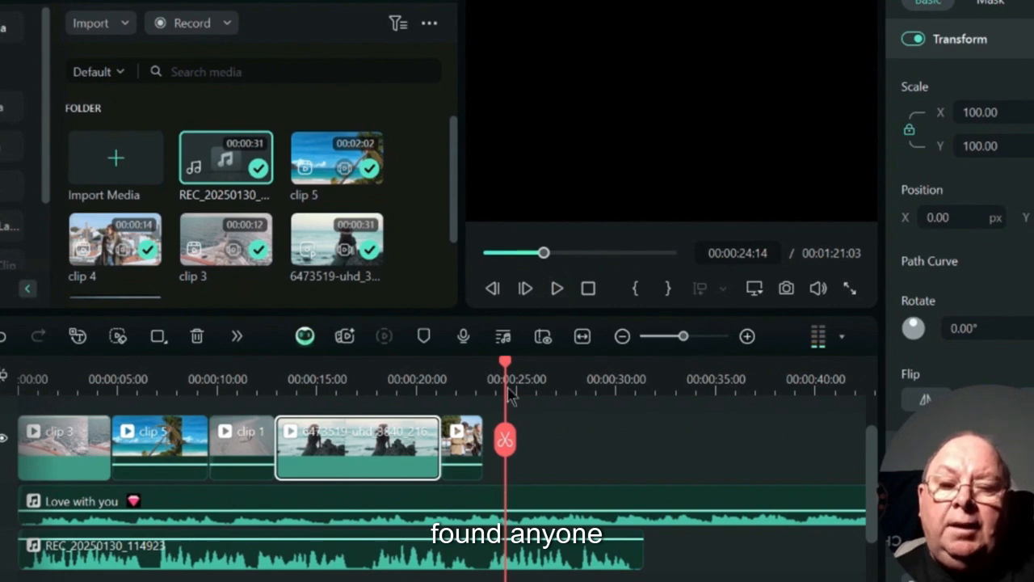
drag(509, 395, 376, 395)
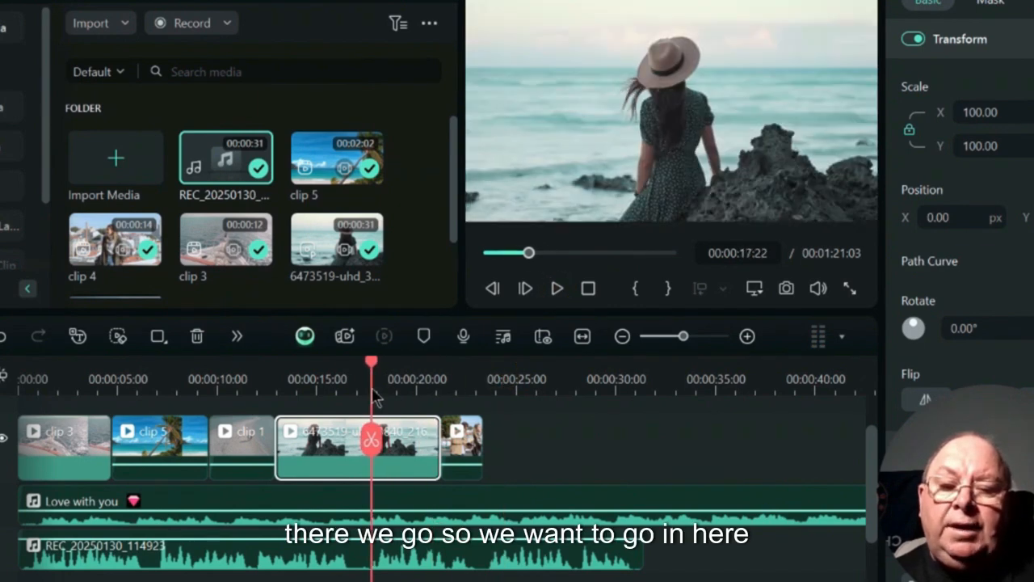
click(557, 288)
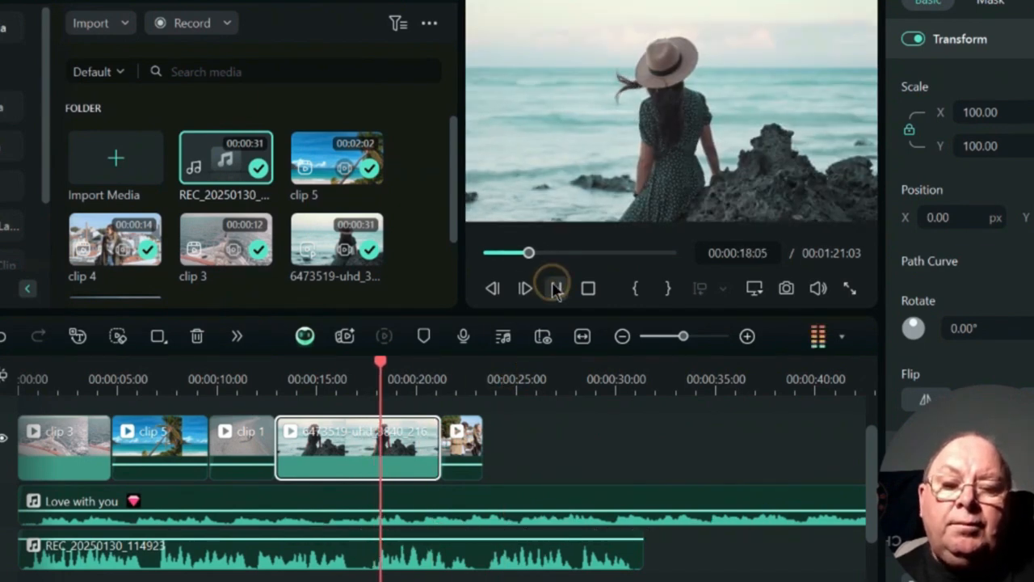
click(556, 289)
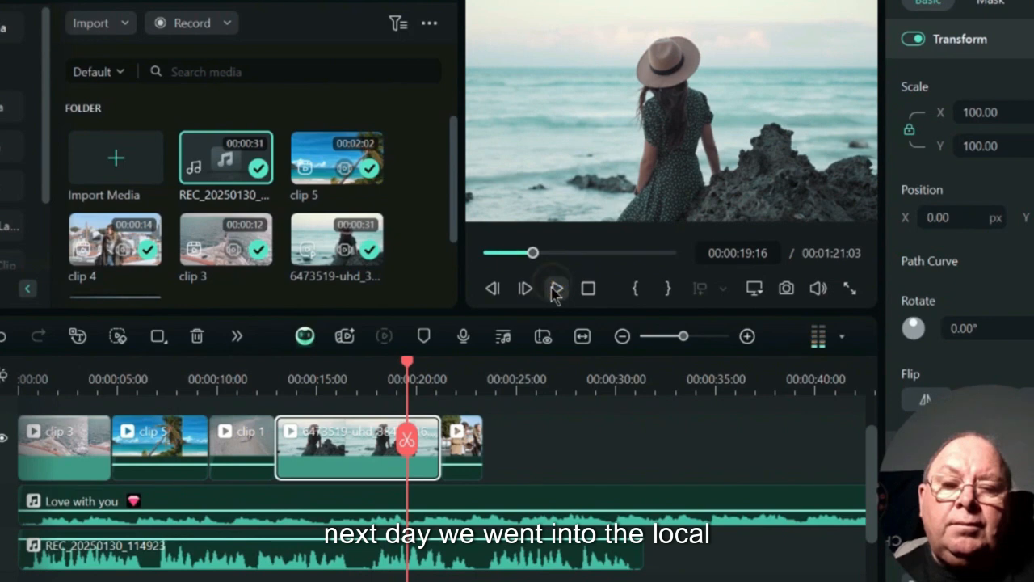
click(556, 289)
click(556, 289)
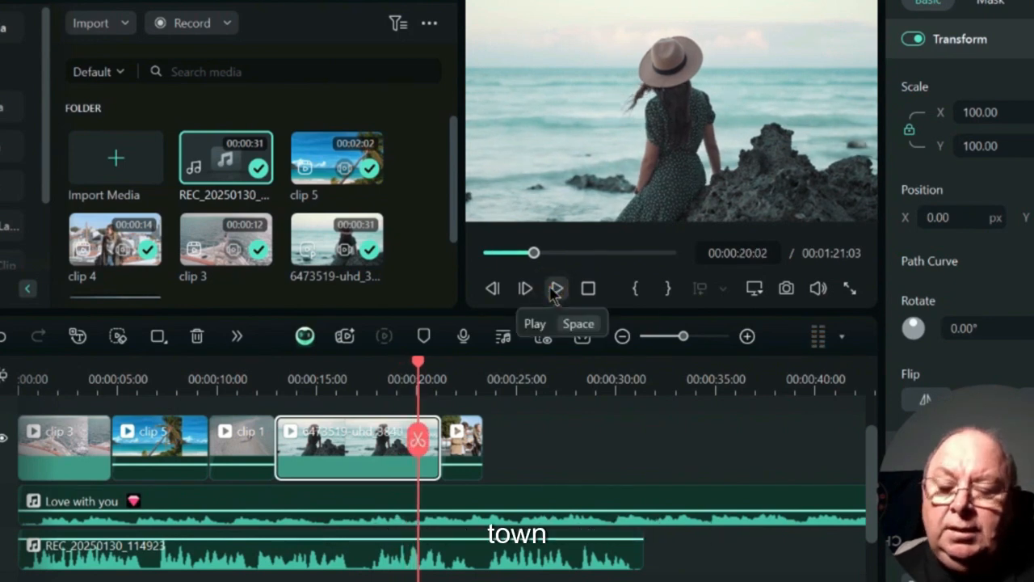
Step: Split the voiceover recording at 00:00:20:02 and 00:00:23:14, and delete the piece between the two cuts
click(442, 566)
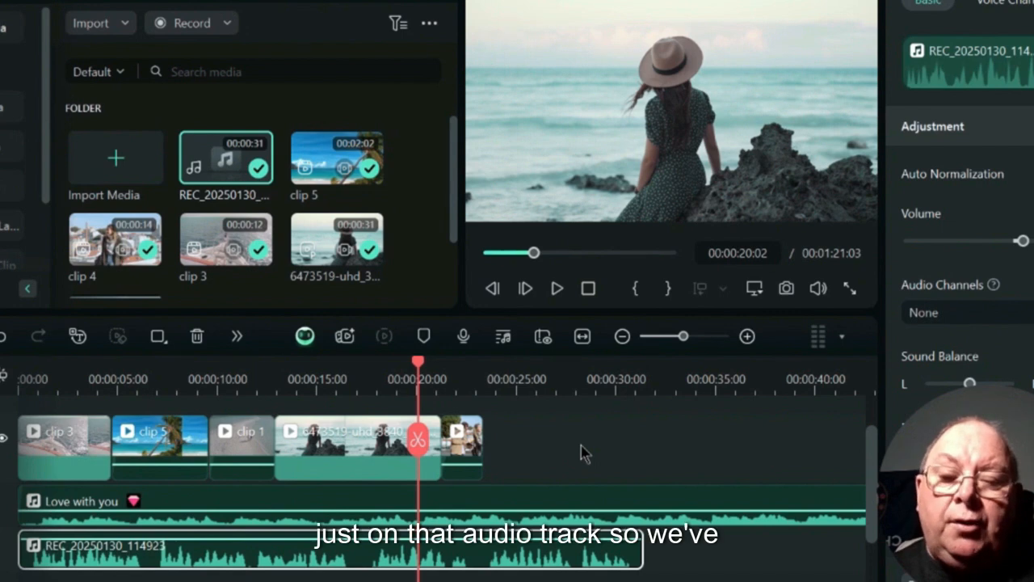
key(ctrl+b)
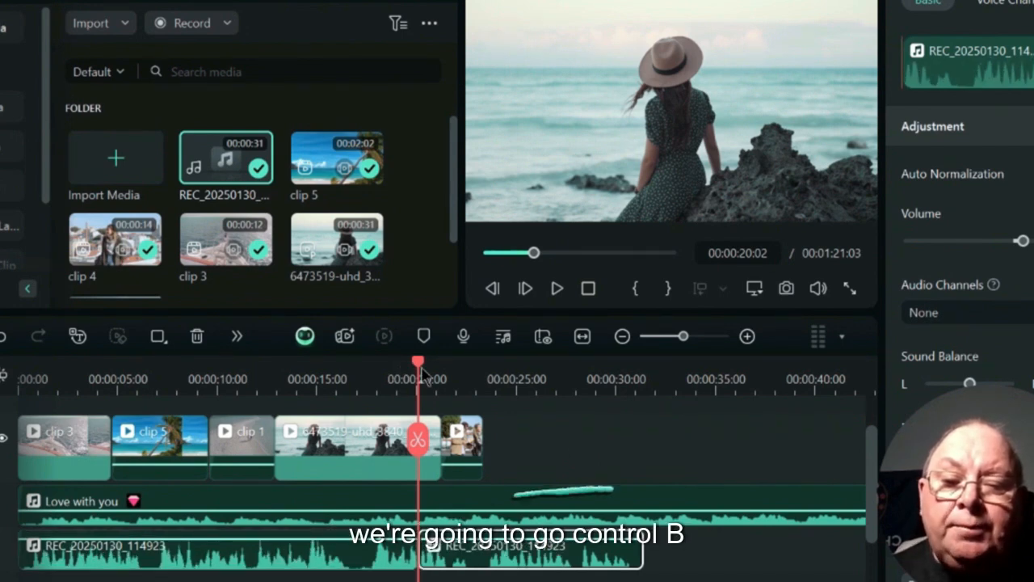
mouse_move(424, 373)
mouse_down()
mouse_move(503, 397)
mouse_move(487, 428)
mouse_up()
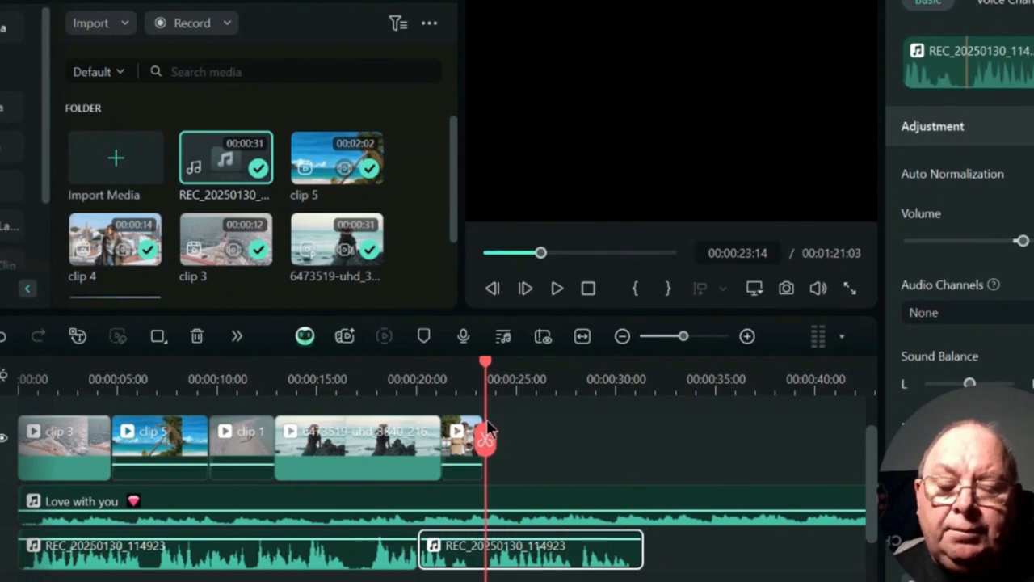
click(487, 426)
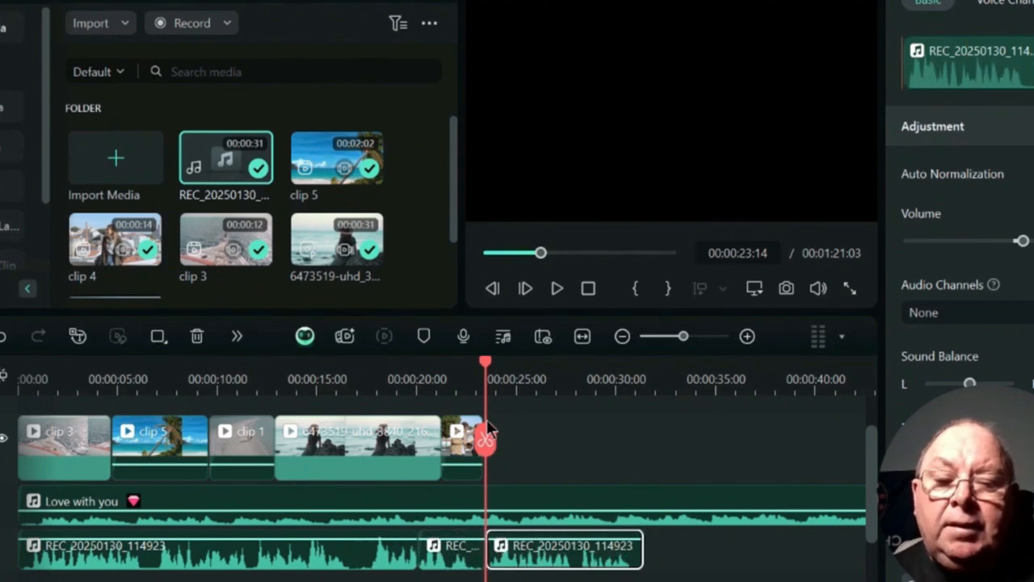
click(458, 568)
key(Delete)
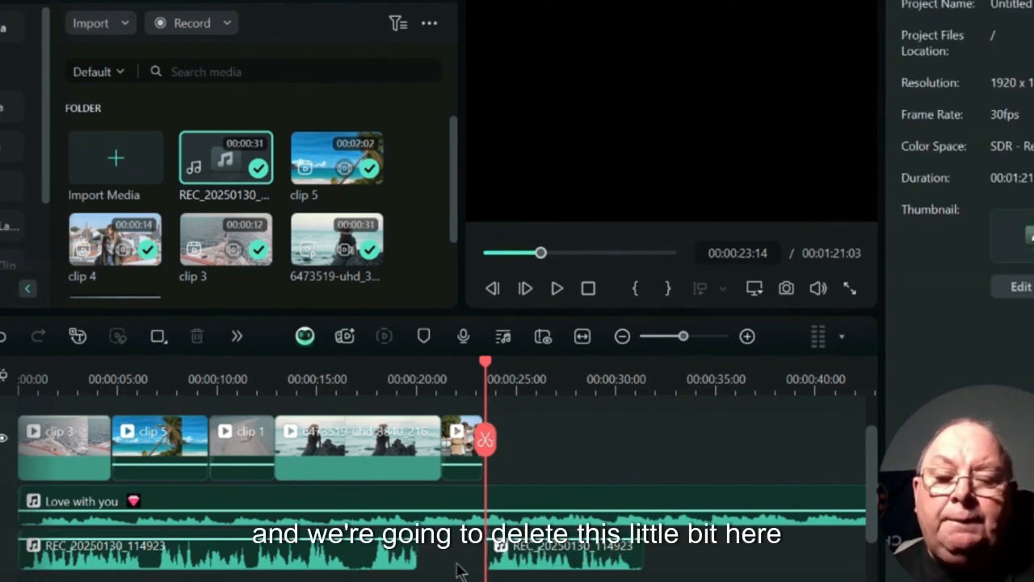
Step: Move the second voiceover piece directly behind the first on Audio 2 and play across the join, pausing at 00:00:19:20
drag(589, 568, 514, 563)
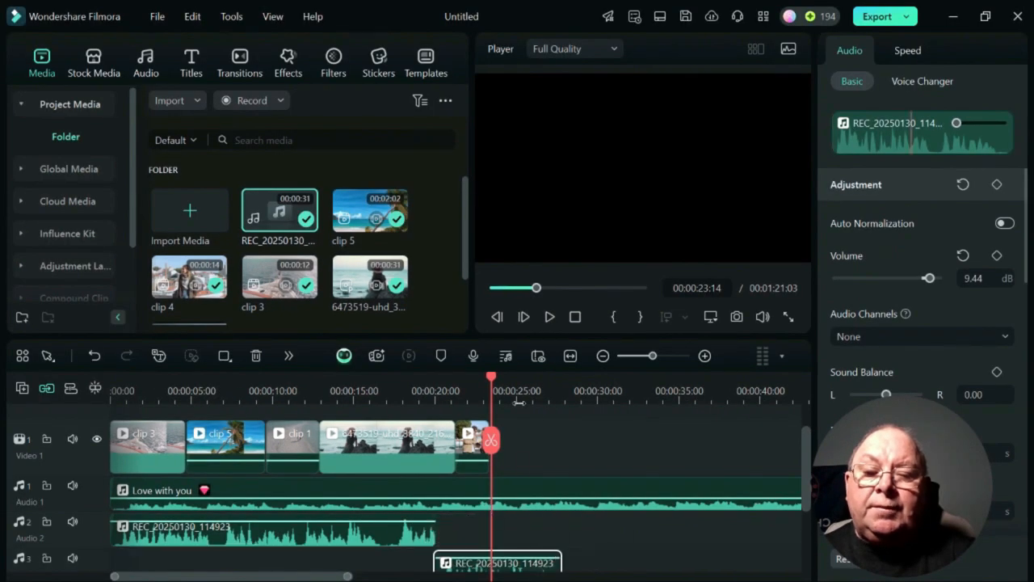
click(549, 316)
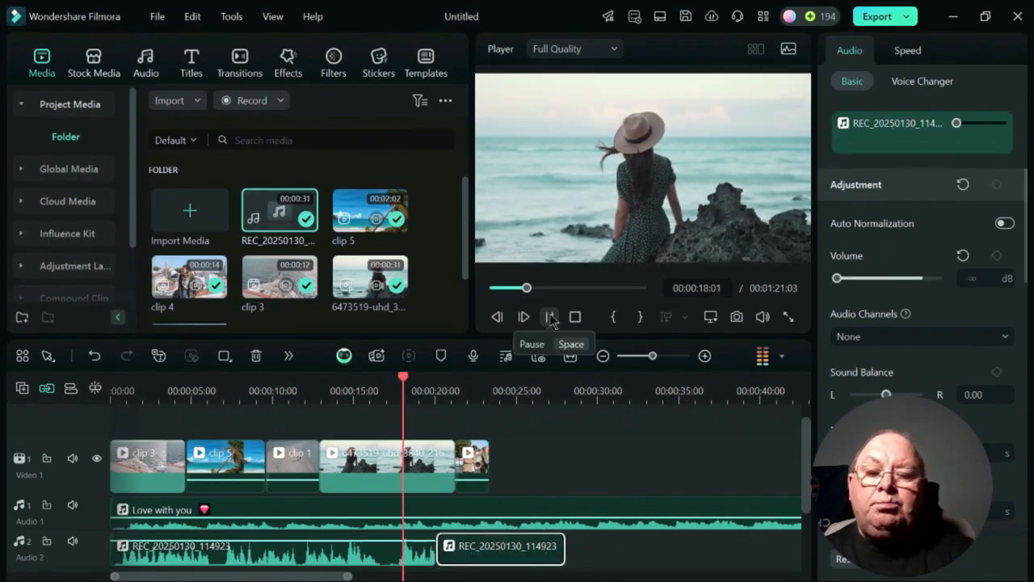
click(549, 317)
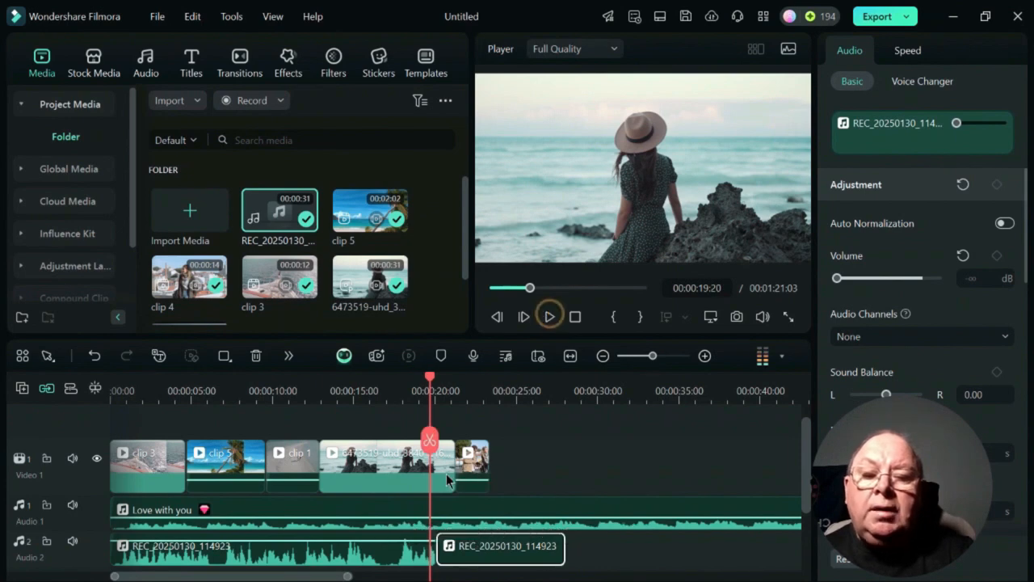
Step: Trim the end of the 6473519-uhd clip back to about 00:00:18 and replay the change to the town clip against the narration
drag(453, 462, 408, 467)
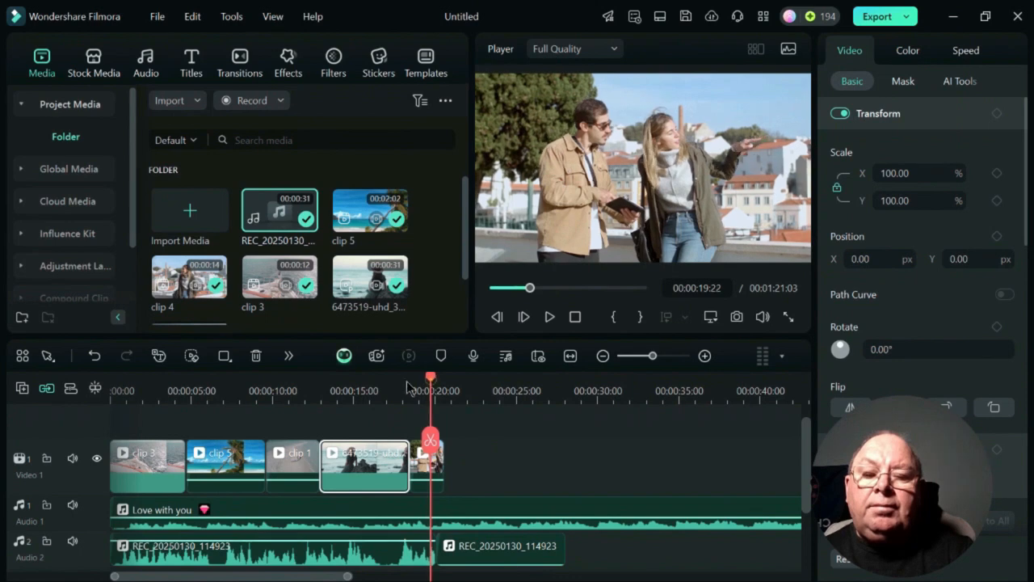
drag(430, 378, 362, 378)
click(553, 320)
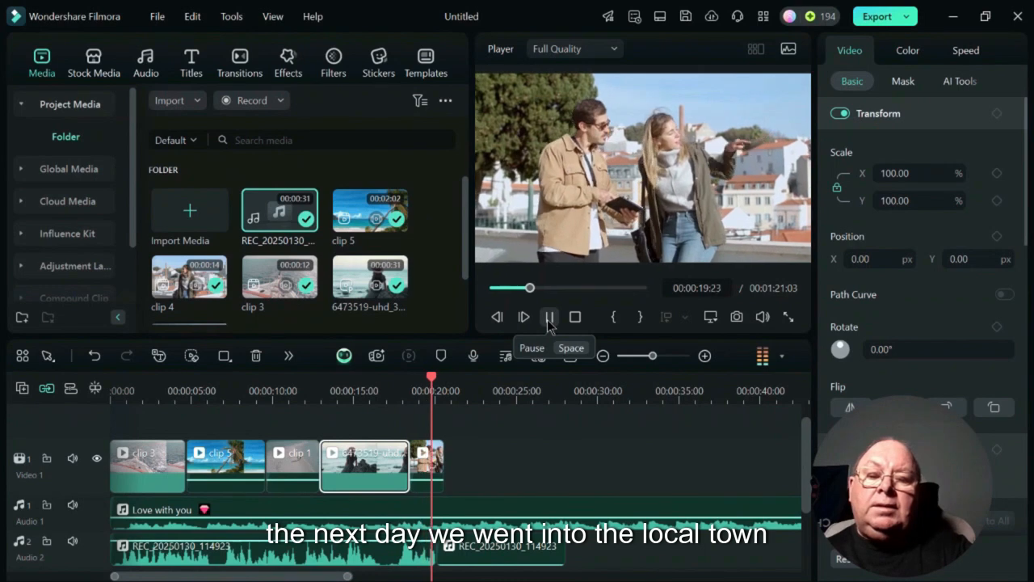
click(549, 322)
scroll(609, 420, down, 1)
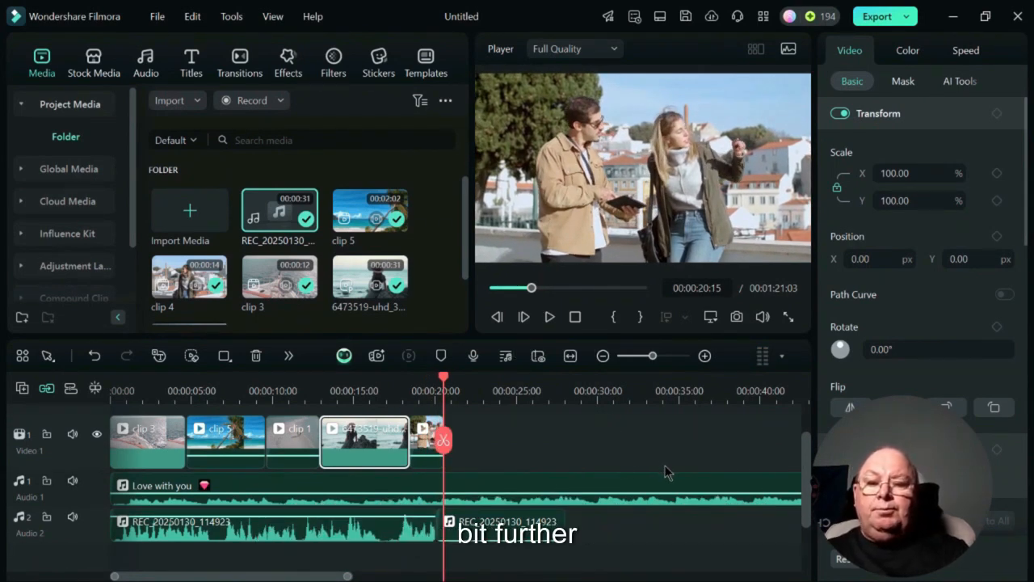
scroll(662, 461, down, 1)
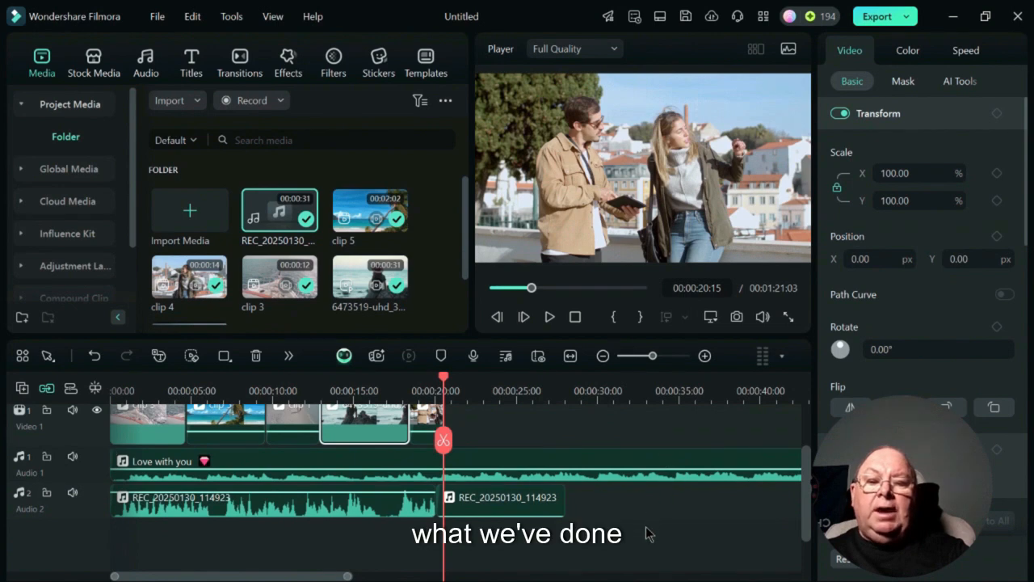
scroll(646, 529, up, 1)
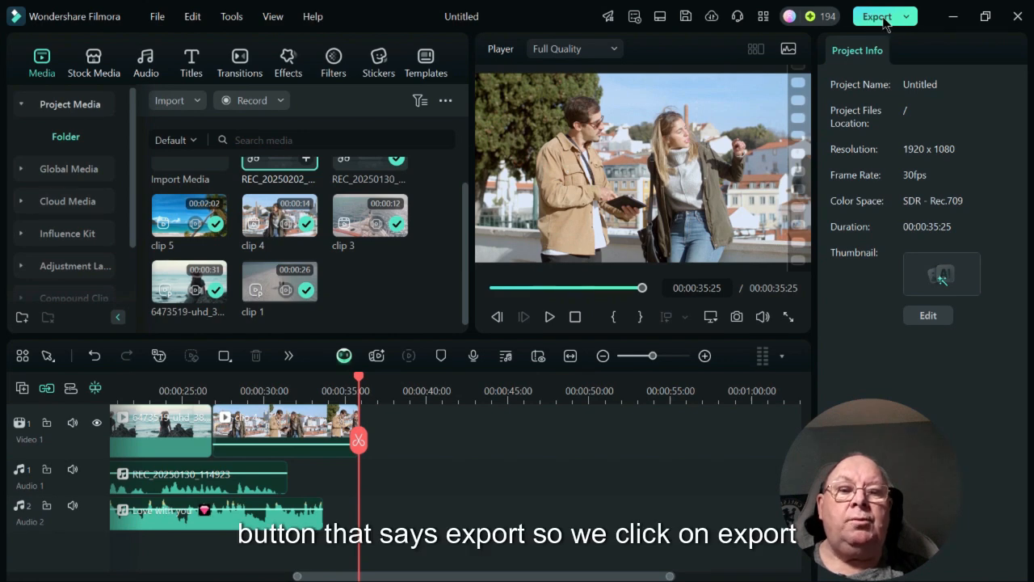
Step: Open the export settings for the finished video and name the output file "holiday rough edit 1"
click(876, 16)
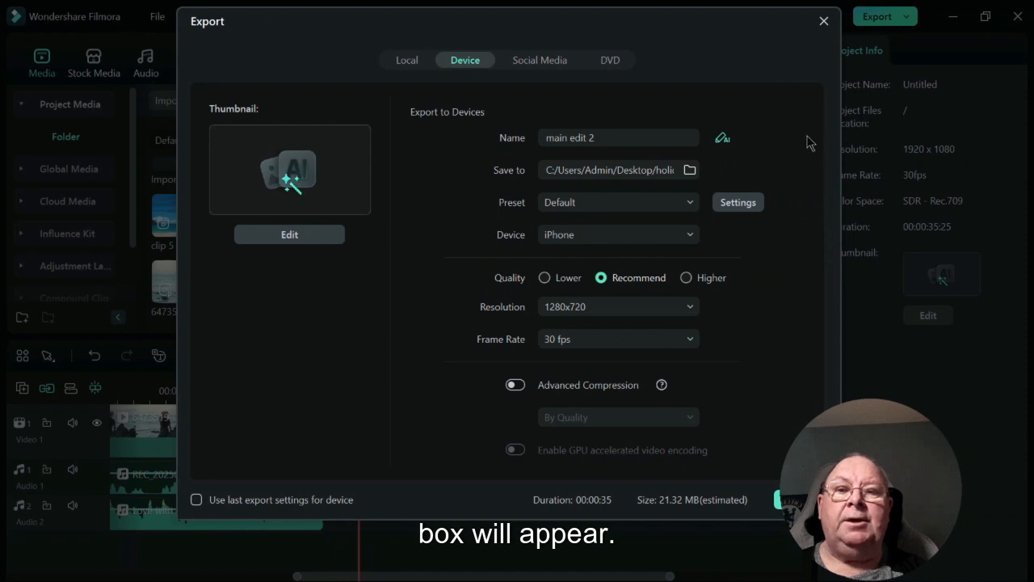
click(613, 137)
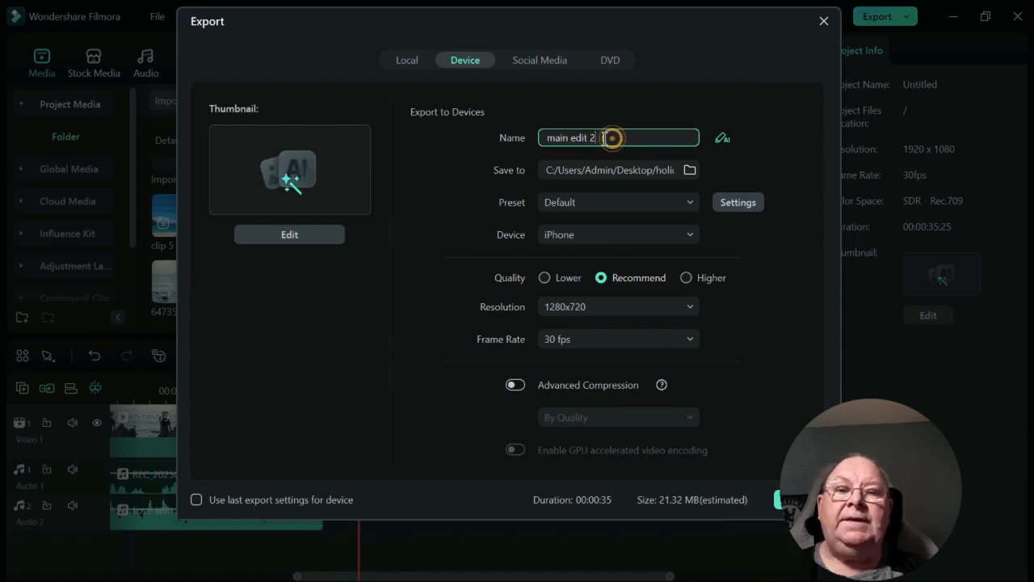
drag(605, 137, 545, 137)
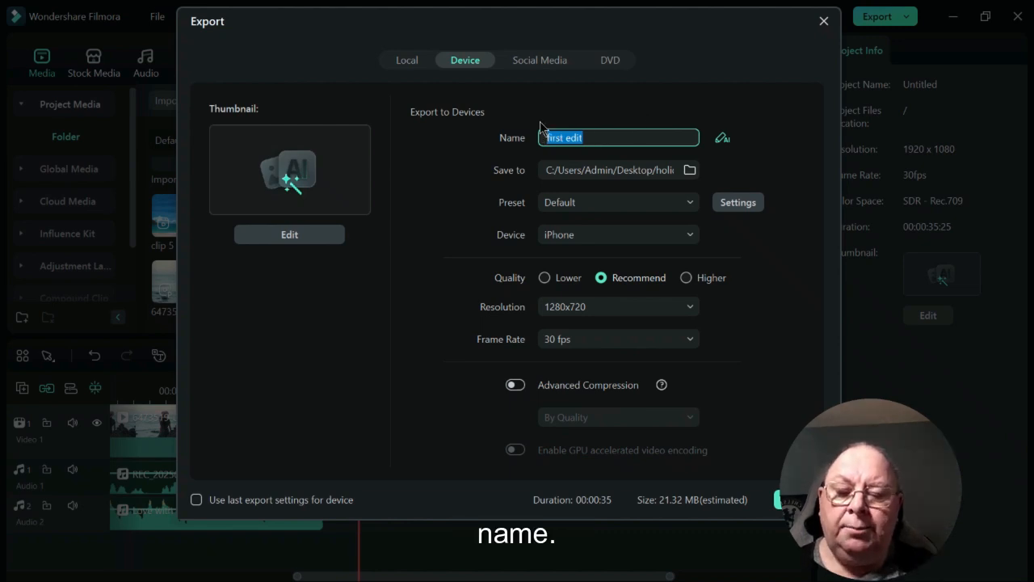
text(holid)
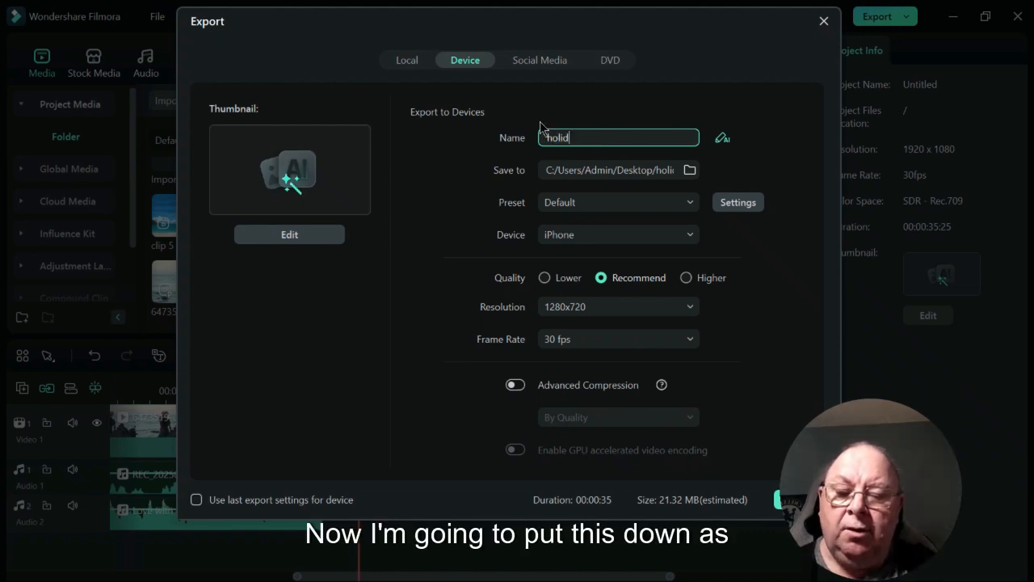
text(ay firs)
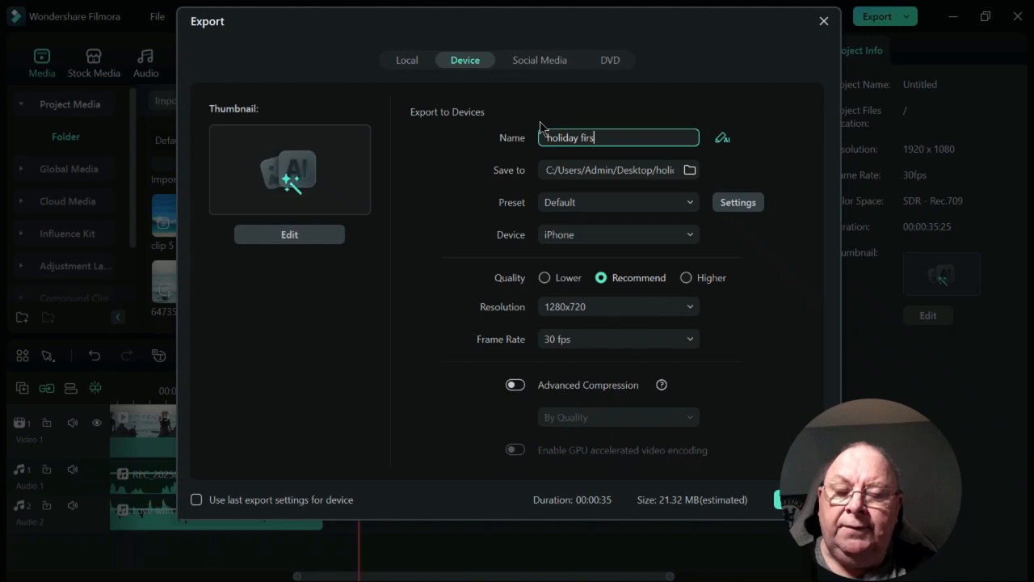
text(t)
key(BackSpace)
key(BackSpace)
key(BackSpace)
key(BackSpace)
key(BackSpace)
key(BackSpace)
text(rough edit 1)
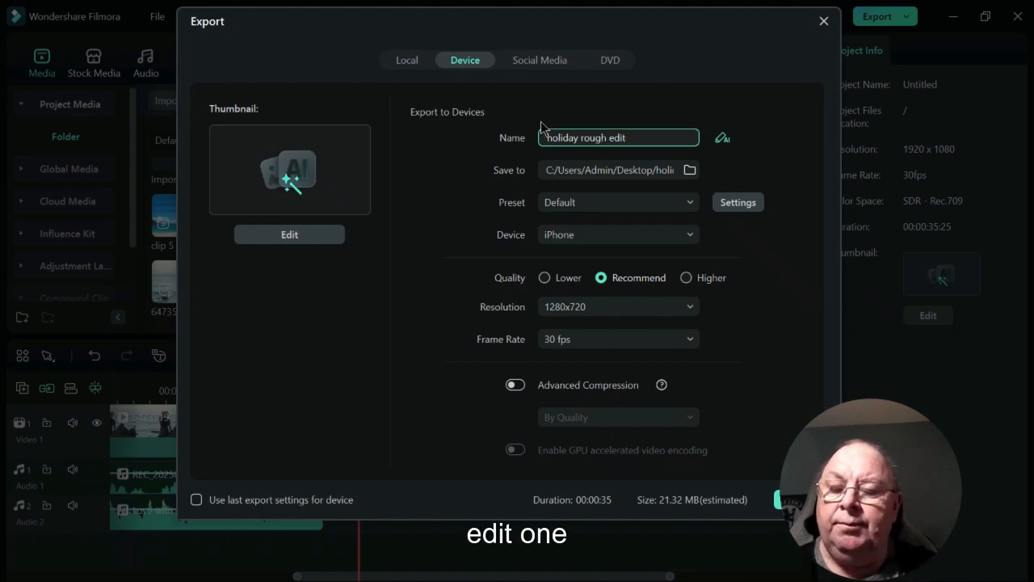
Step: Choose the "holiday clips" folder on the desktop as the save location for the export
click(689, 169)
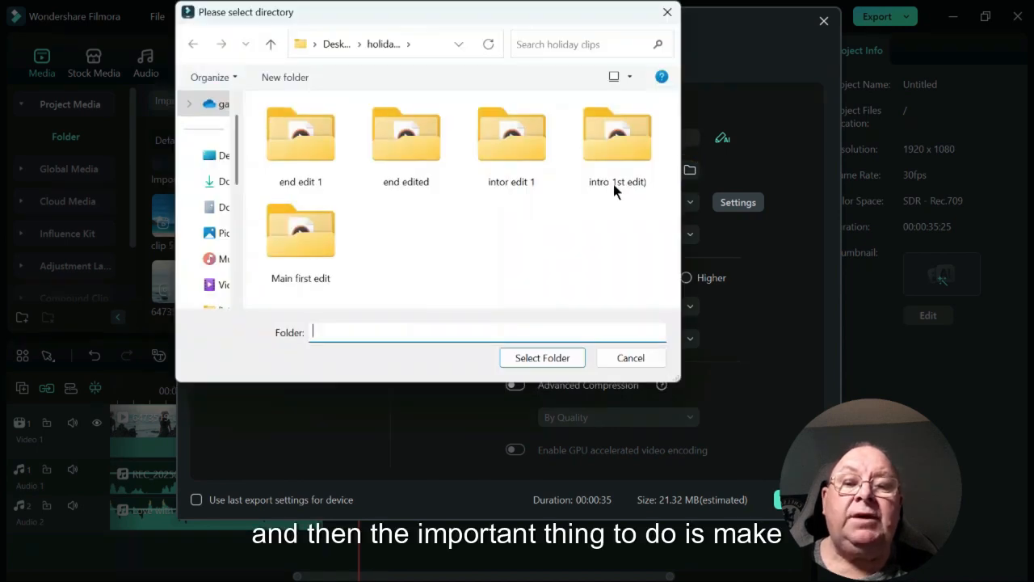
click(389, 50)
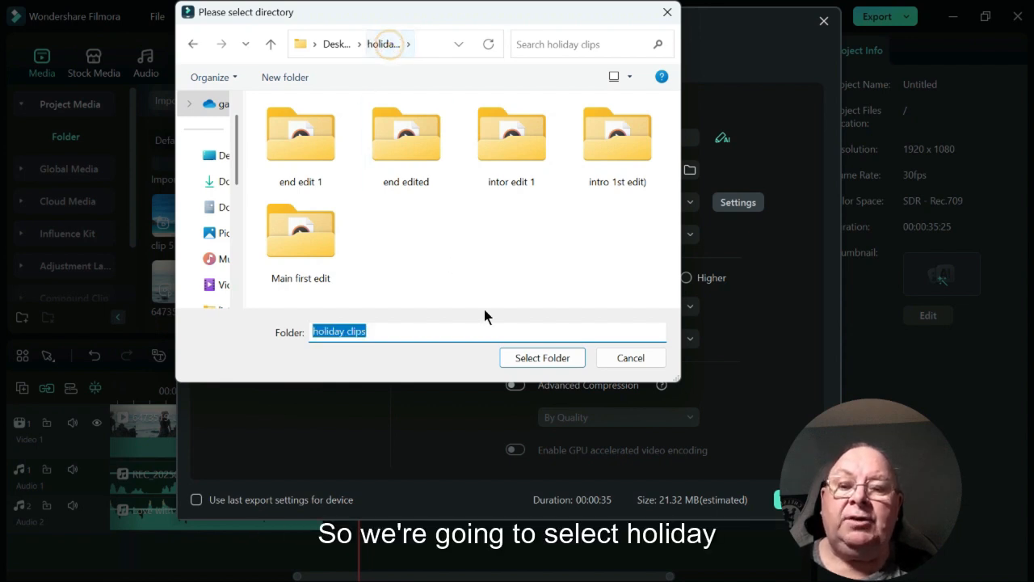
click(537, 358)
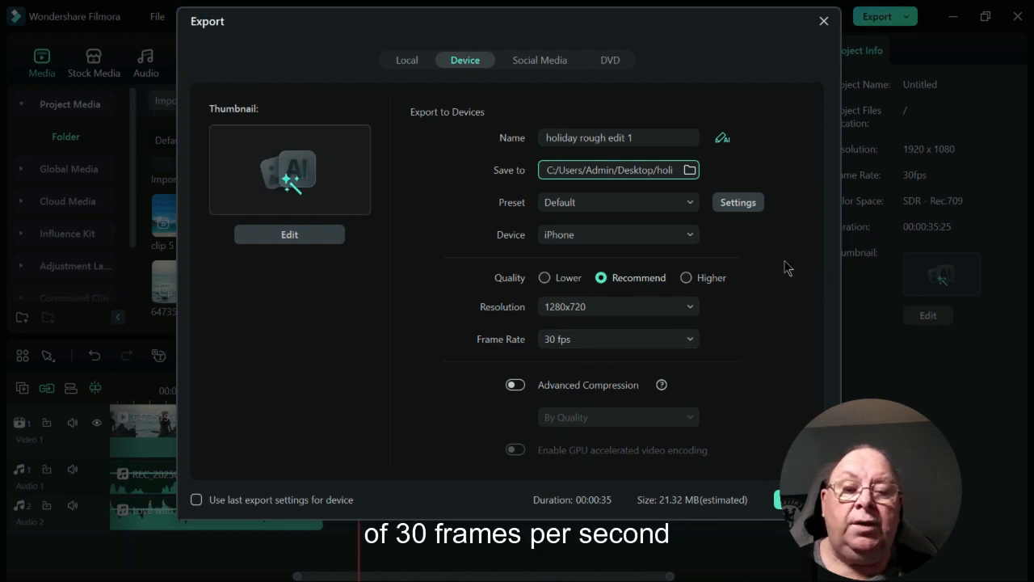
Step: Export the video for the iPhone device with the current settings and close the export window once rendering is complete
drag(865, 424, 957, 413)
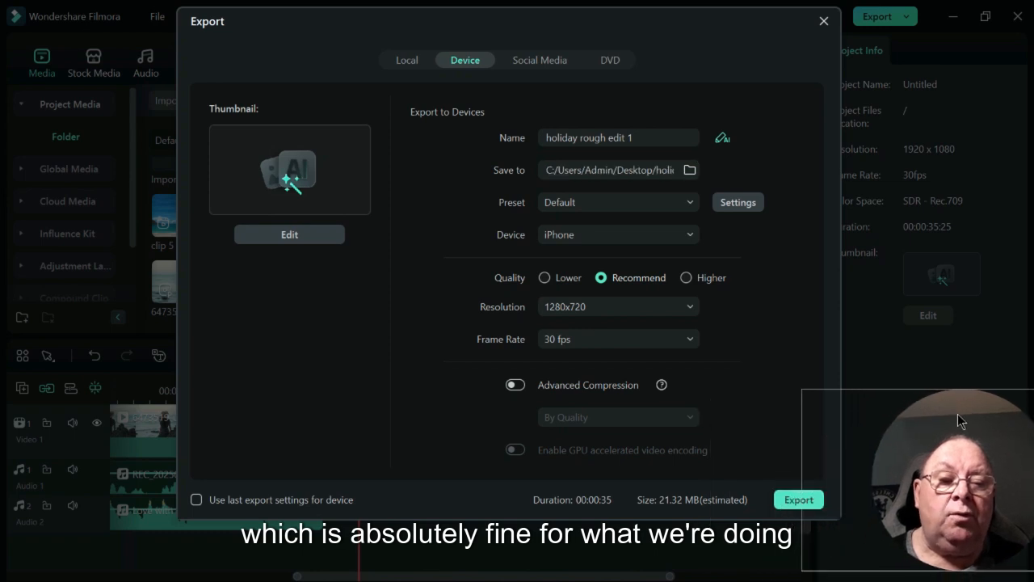
click(793, 500)
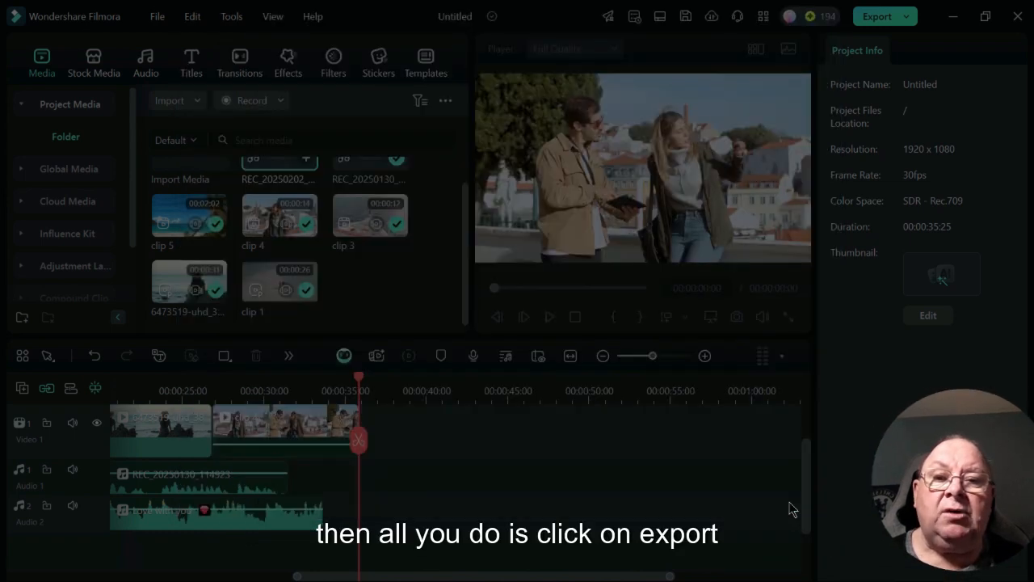
click(354, 484)
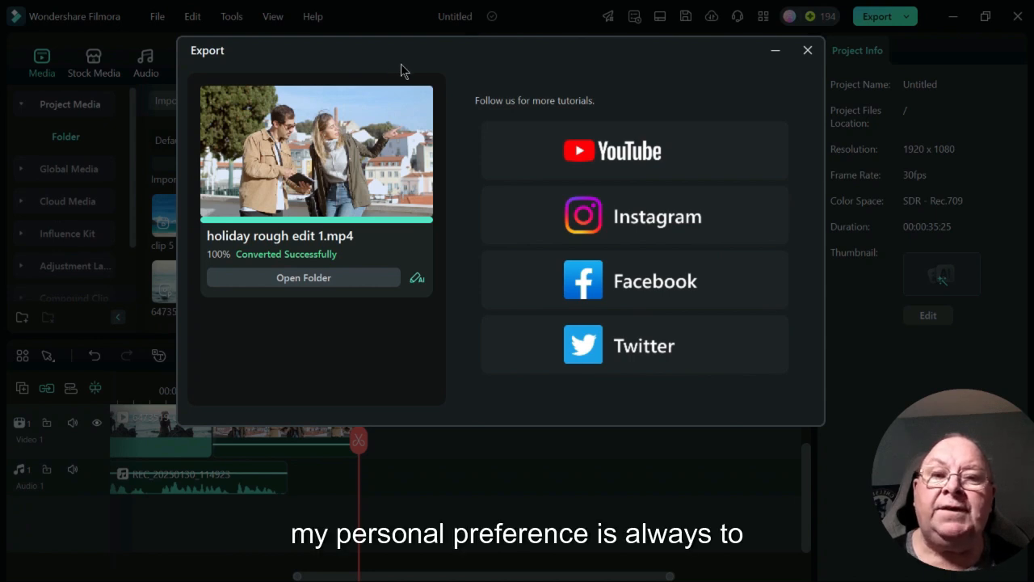
click(808, 51)
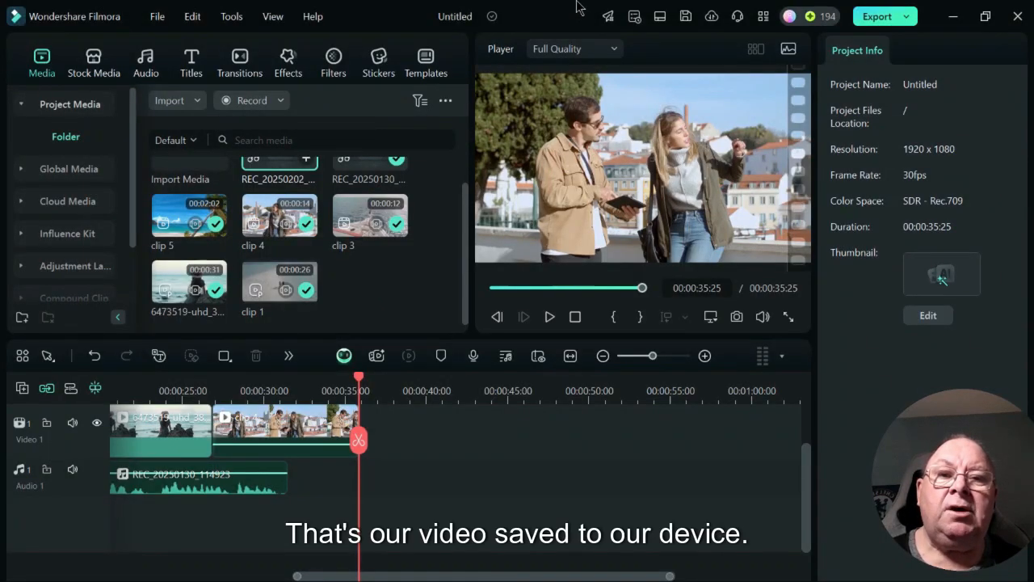